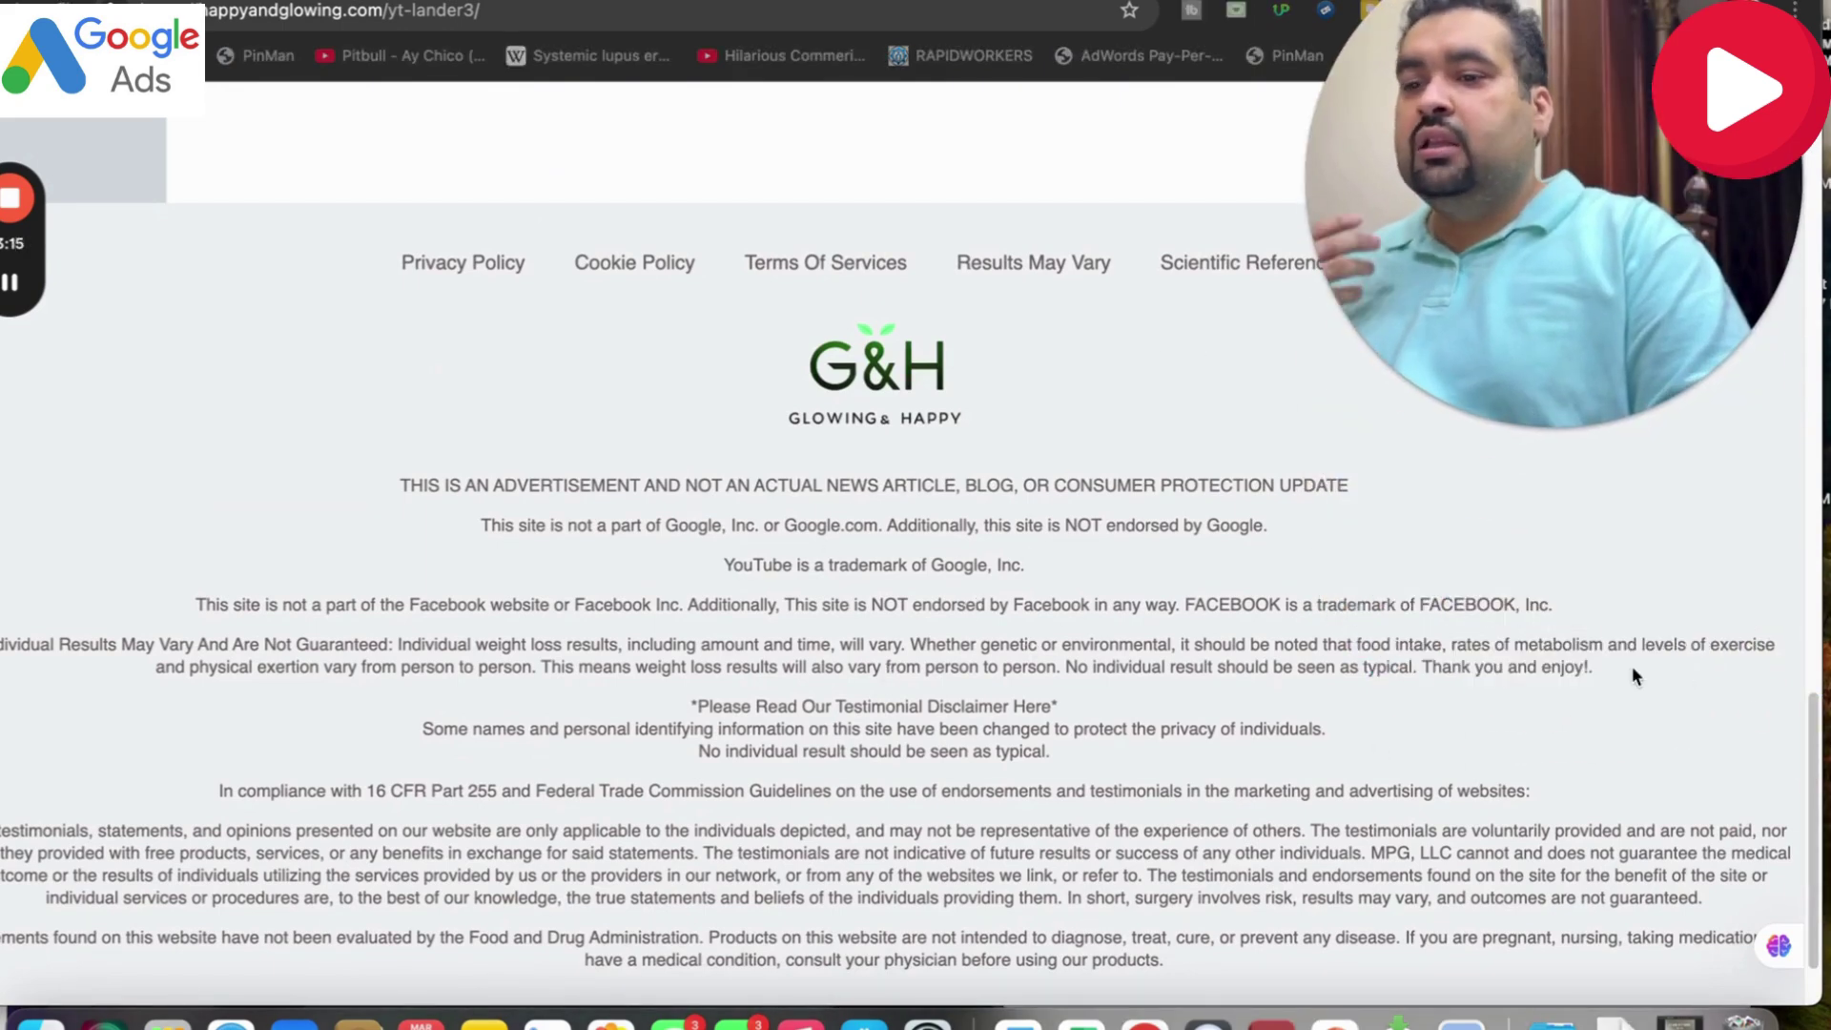
Switch to the Google Docs document and add the line "Word to word website." below the title "Youtube Ads Disapproval - Unreliable Claims".
{"action": "scroll", "coordinate": [1794, 754], "scroll_direction": "up", "scroll_amount": 4}
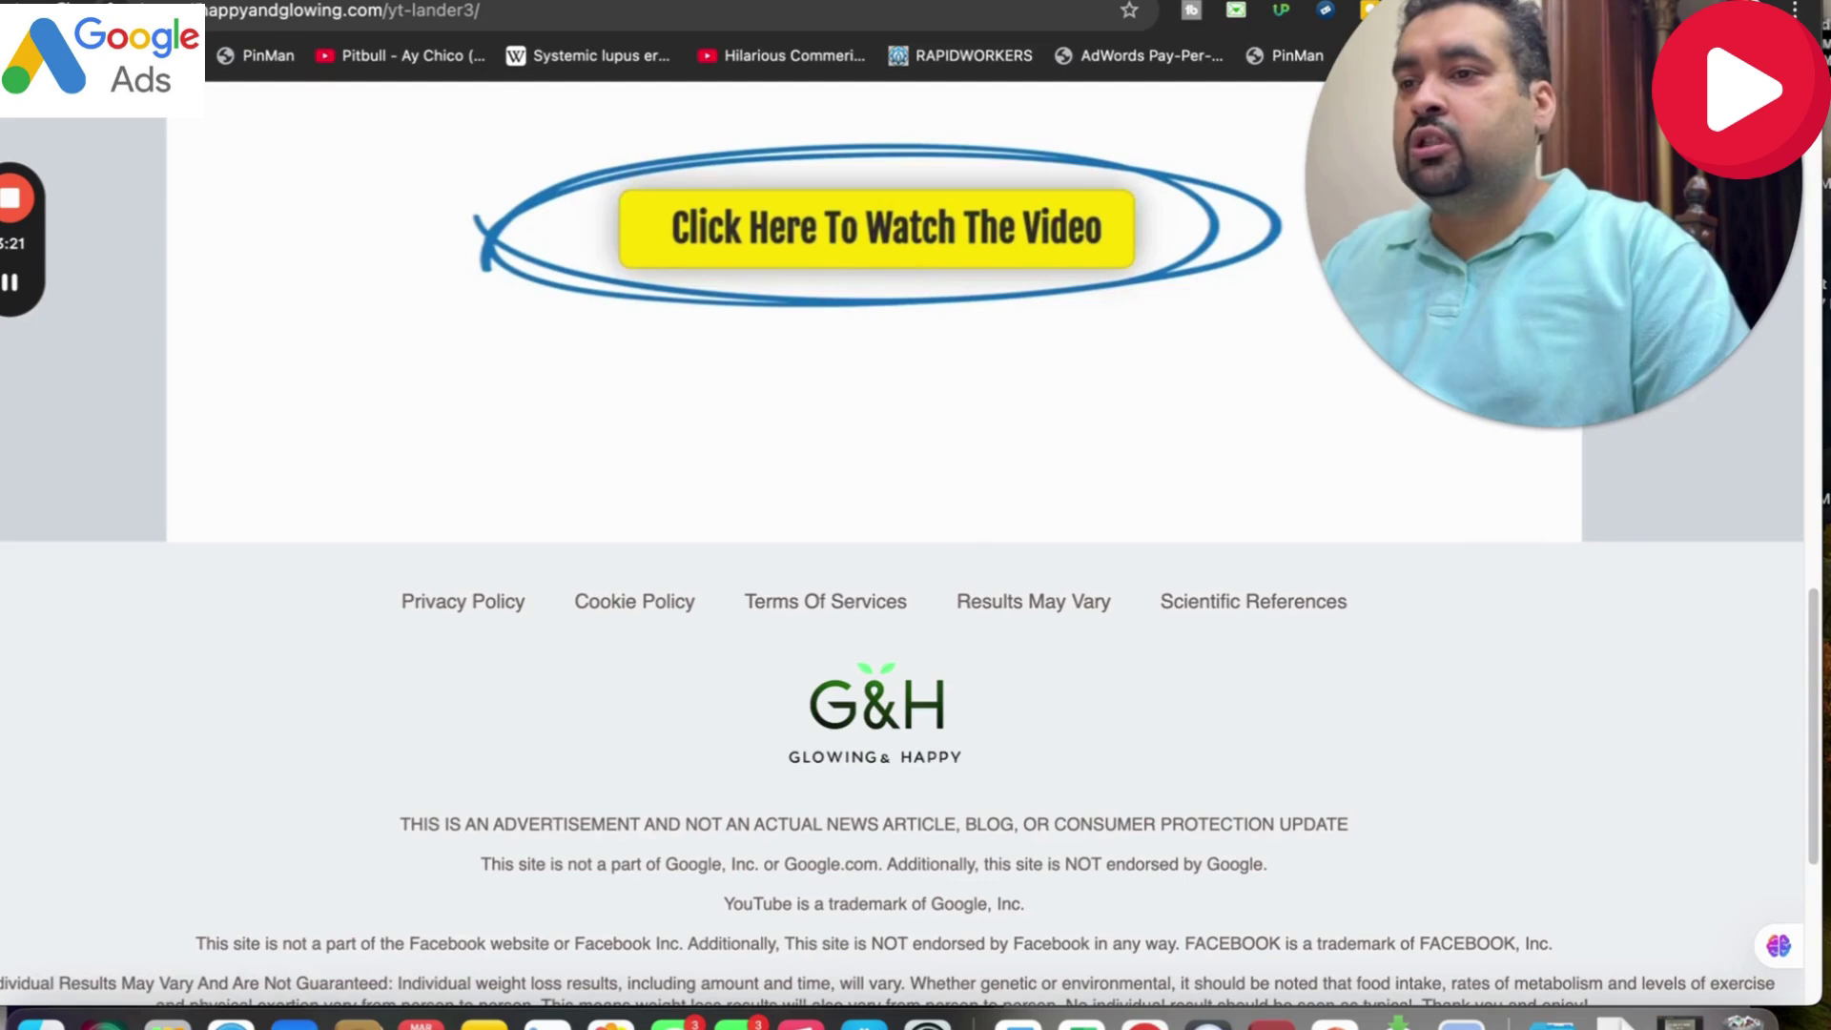
{"action": "left_click", "coordinate": [734, 2]}
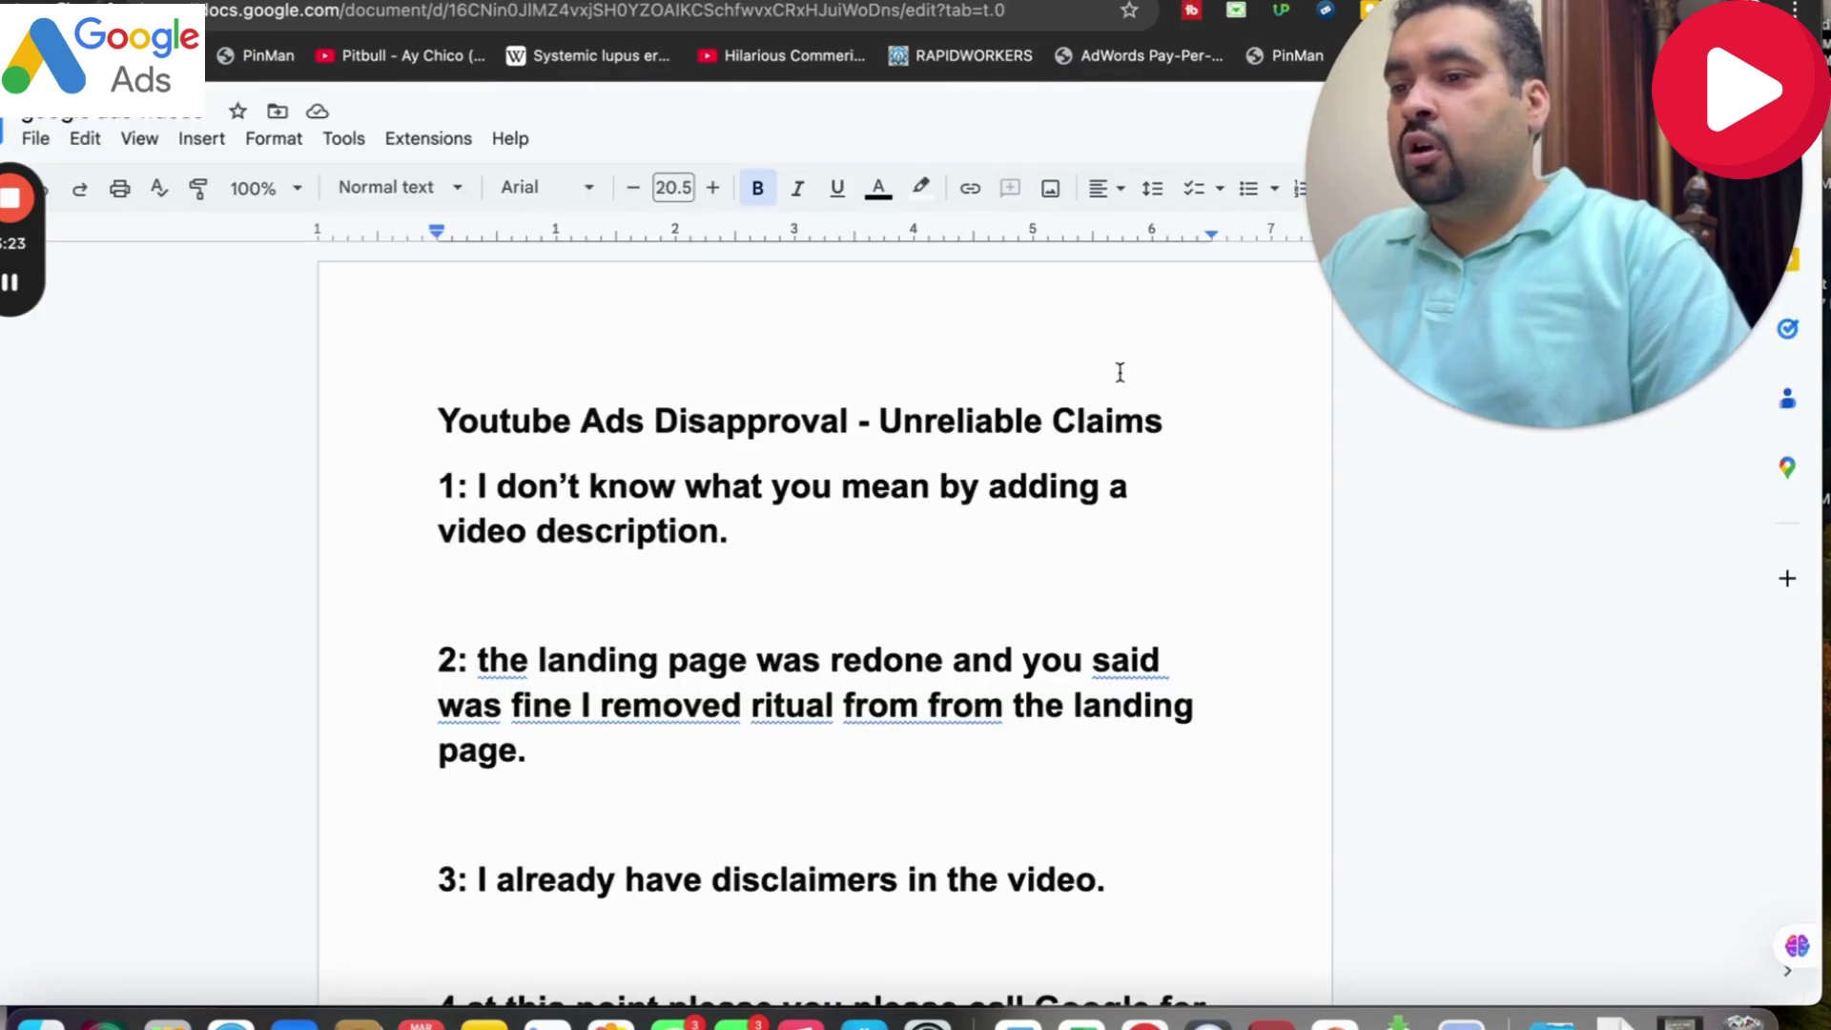
{"action": "left_click", "coordinate": [1177, 415]}
{"action": "key", "text": "Return"}
{"action": "key", "text": "Return"}
{"action": "key", "text": "Return"}
{"action": "type", "text": "W"}
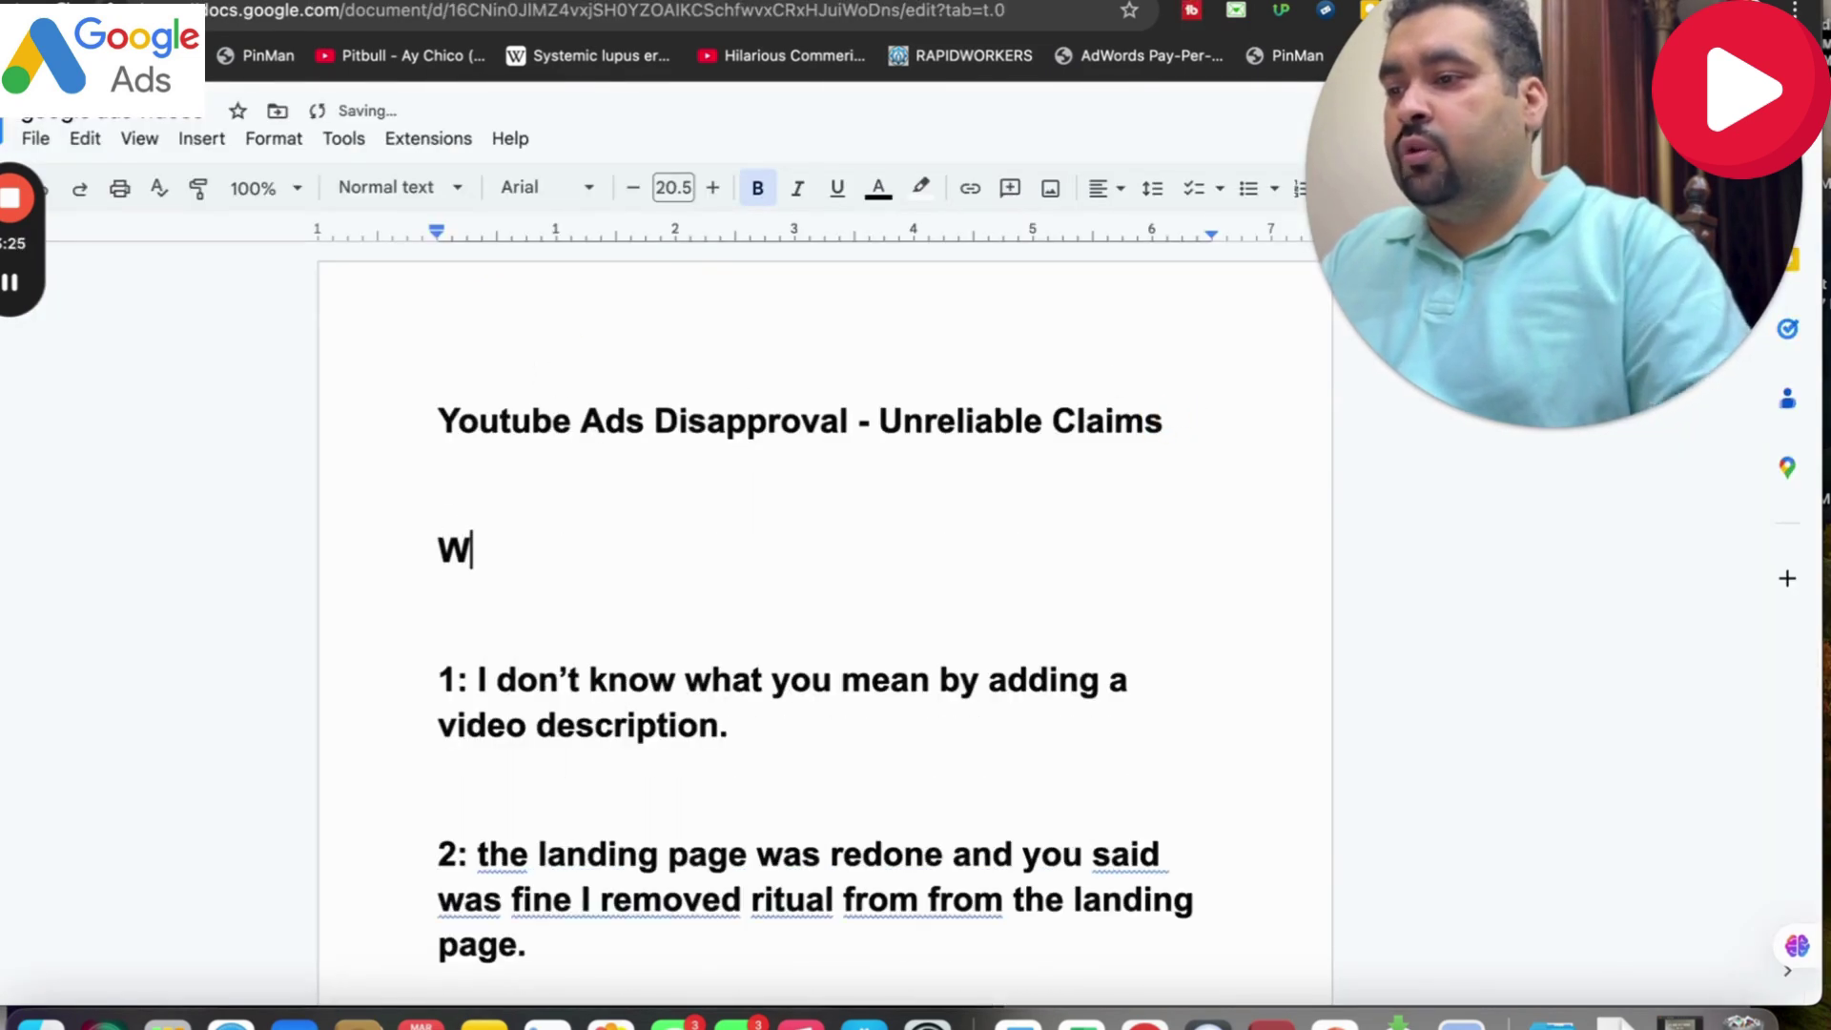
{"action": "type", "text": "ord to word website."}
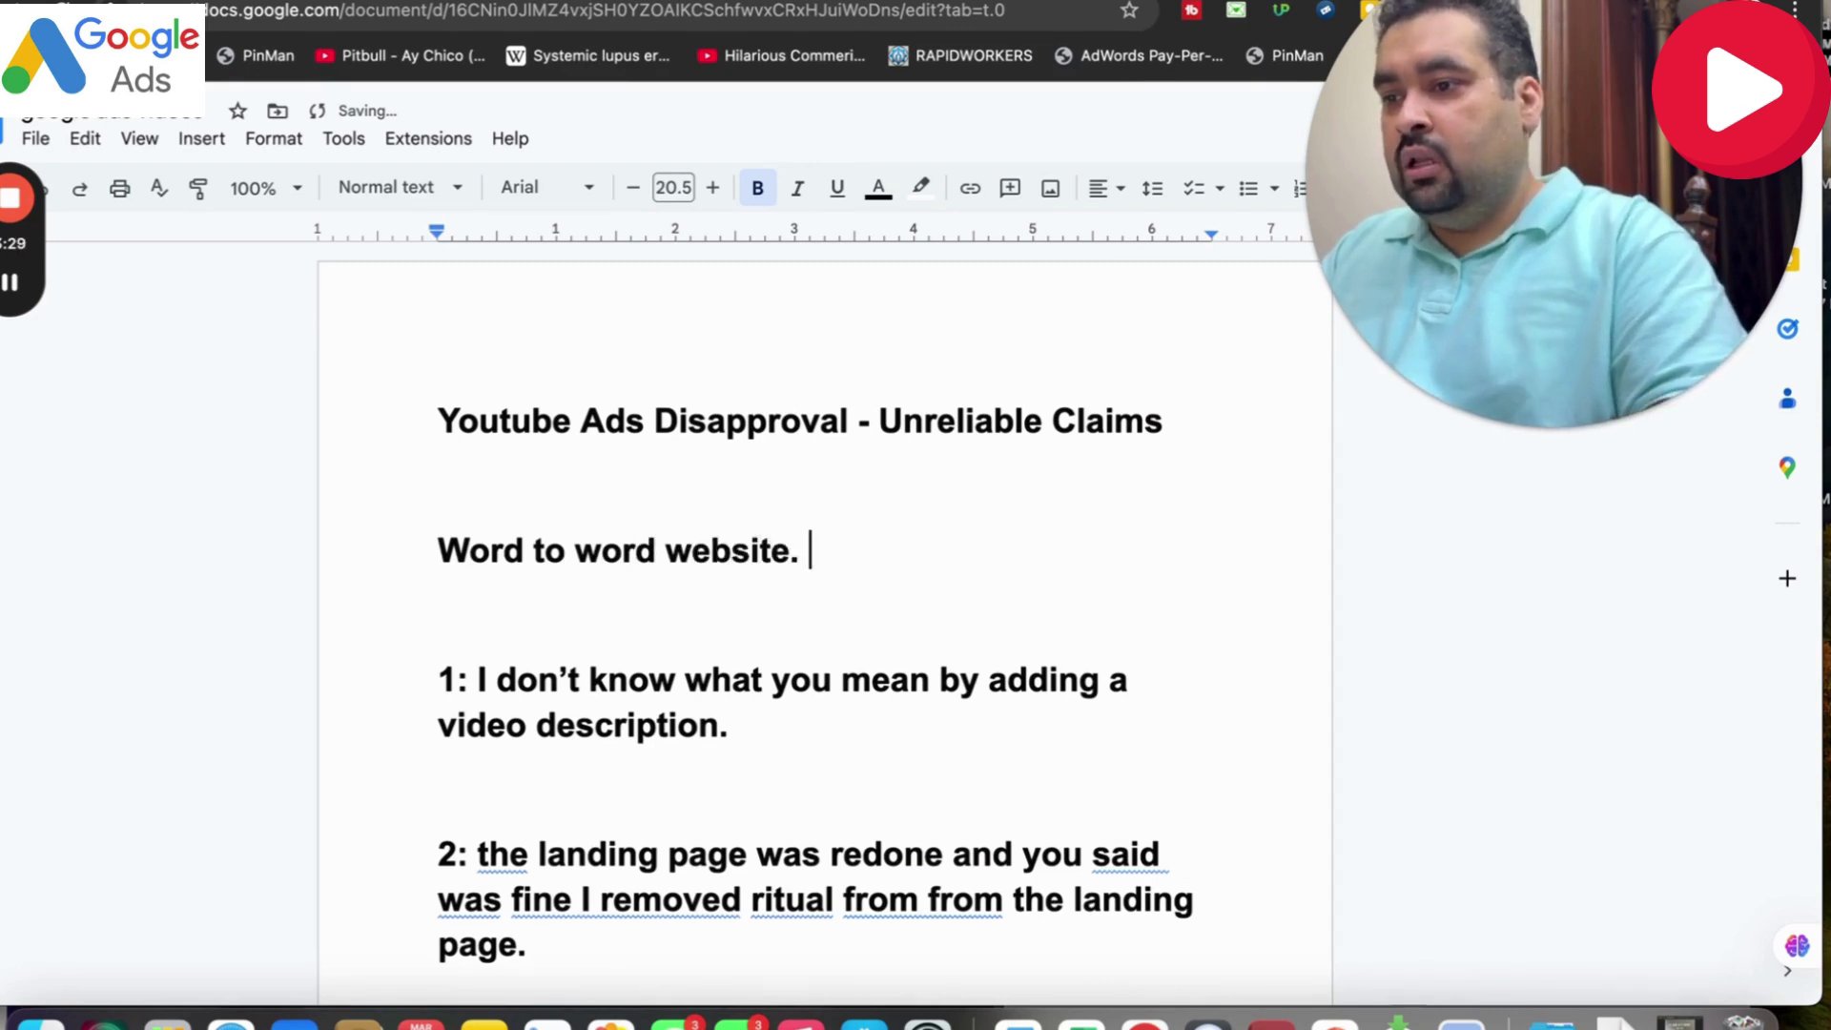
Add the lines "Checked youtube ad content and description" and "Compared it with competitors." below the website line, followed by an empty line.
{"action": "key", "text": "Return"}
{"action": "type", "text": "checked you"}
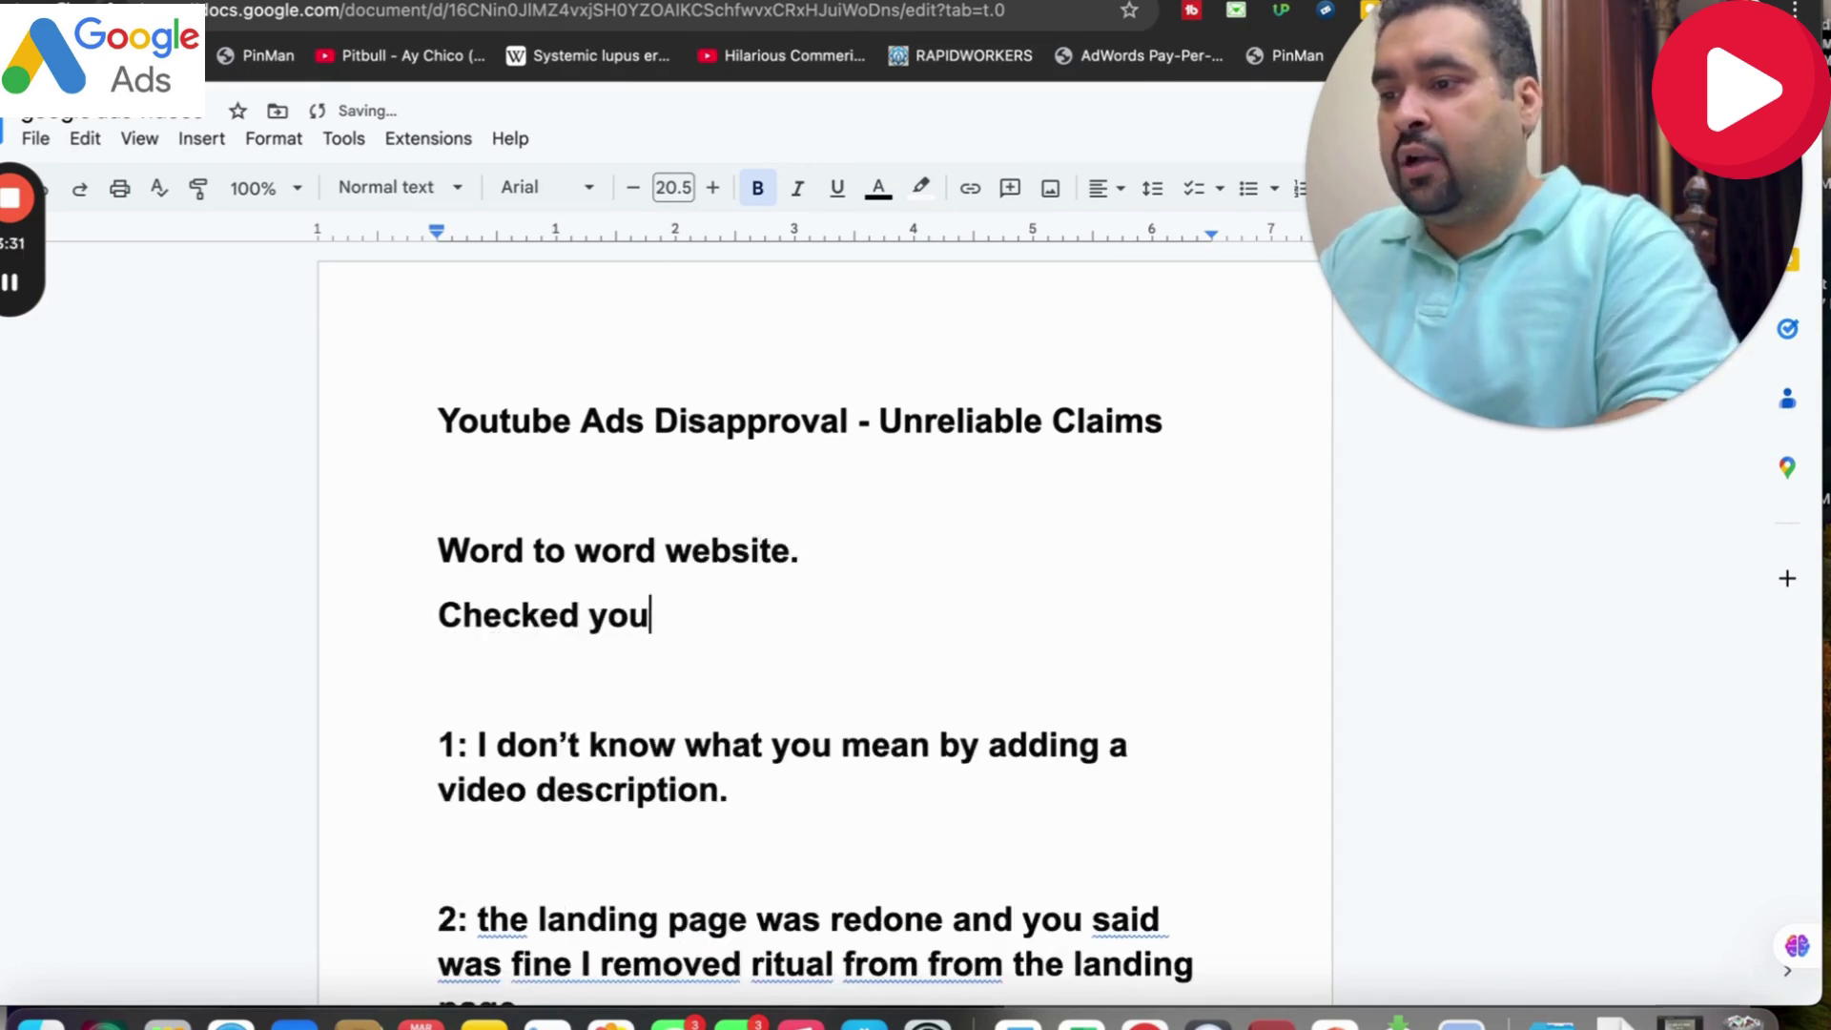
{"action": "type", "text": "tube ad content "}
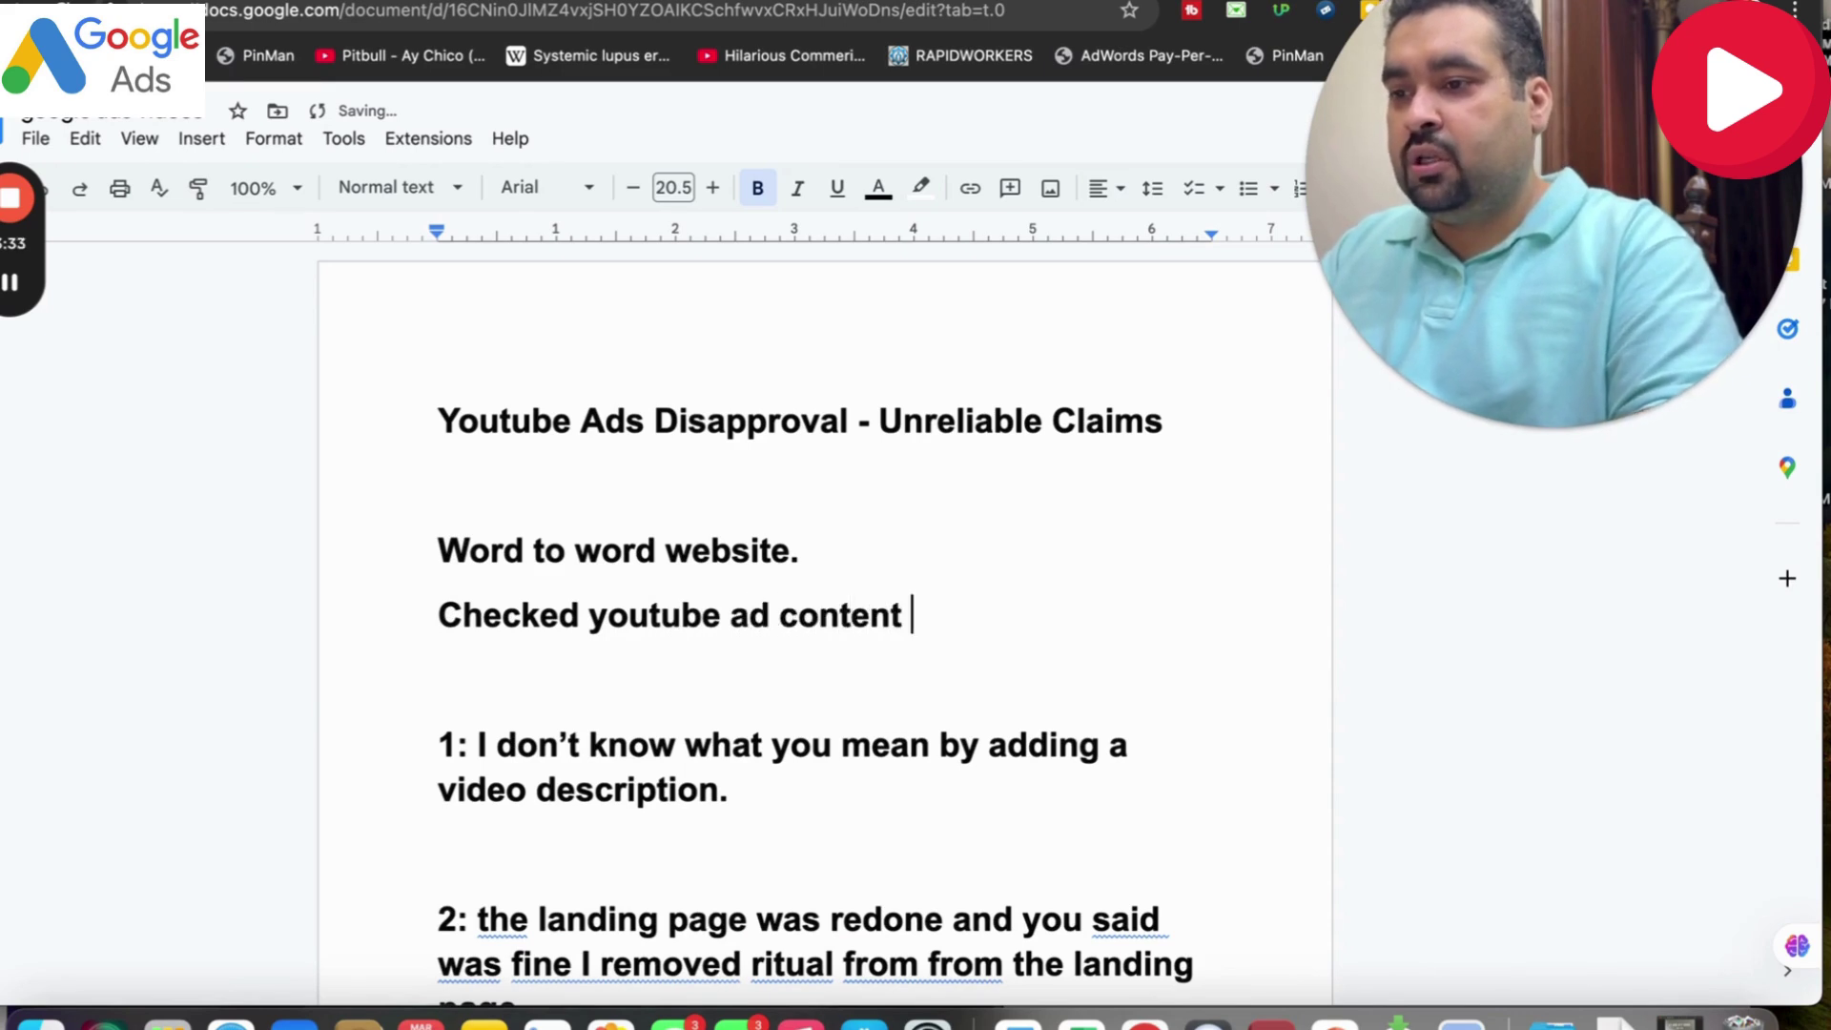
{"action": "type", "text": "and description"}
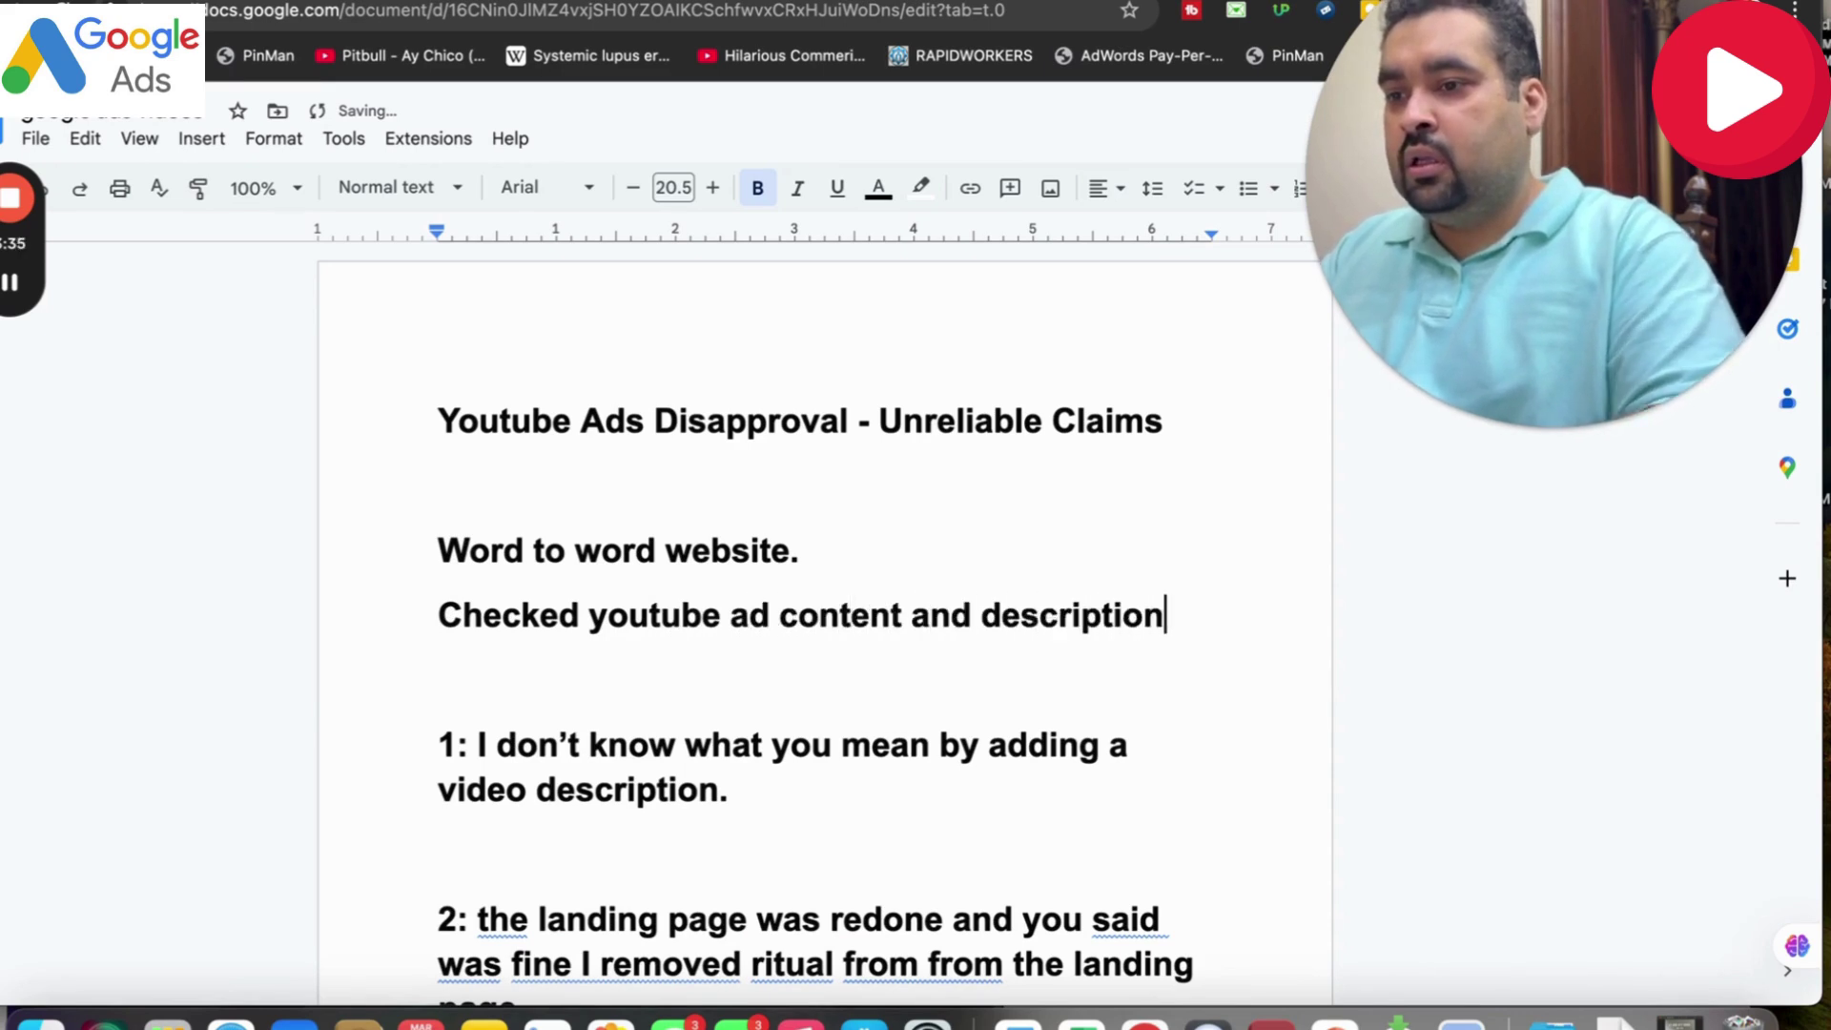
{"action": "key", "text": "Return"}
{"action": "type", "text": "compared it"}
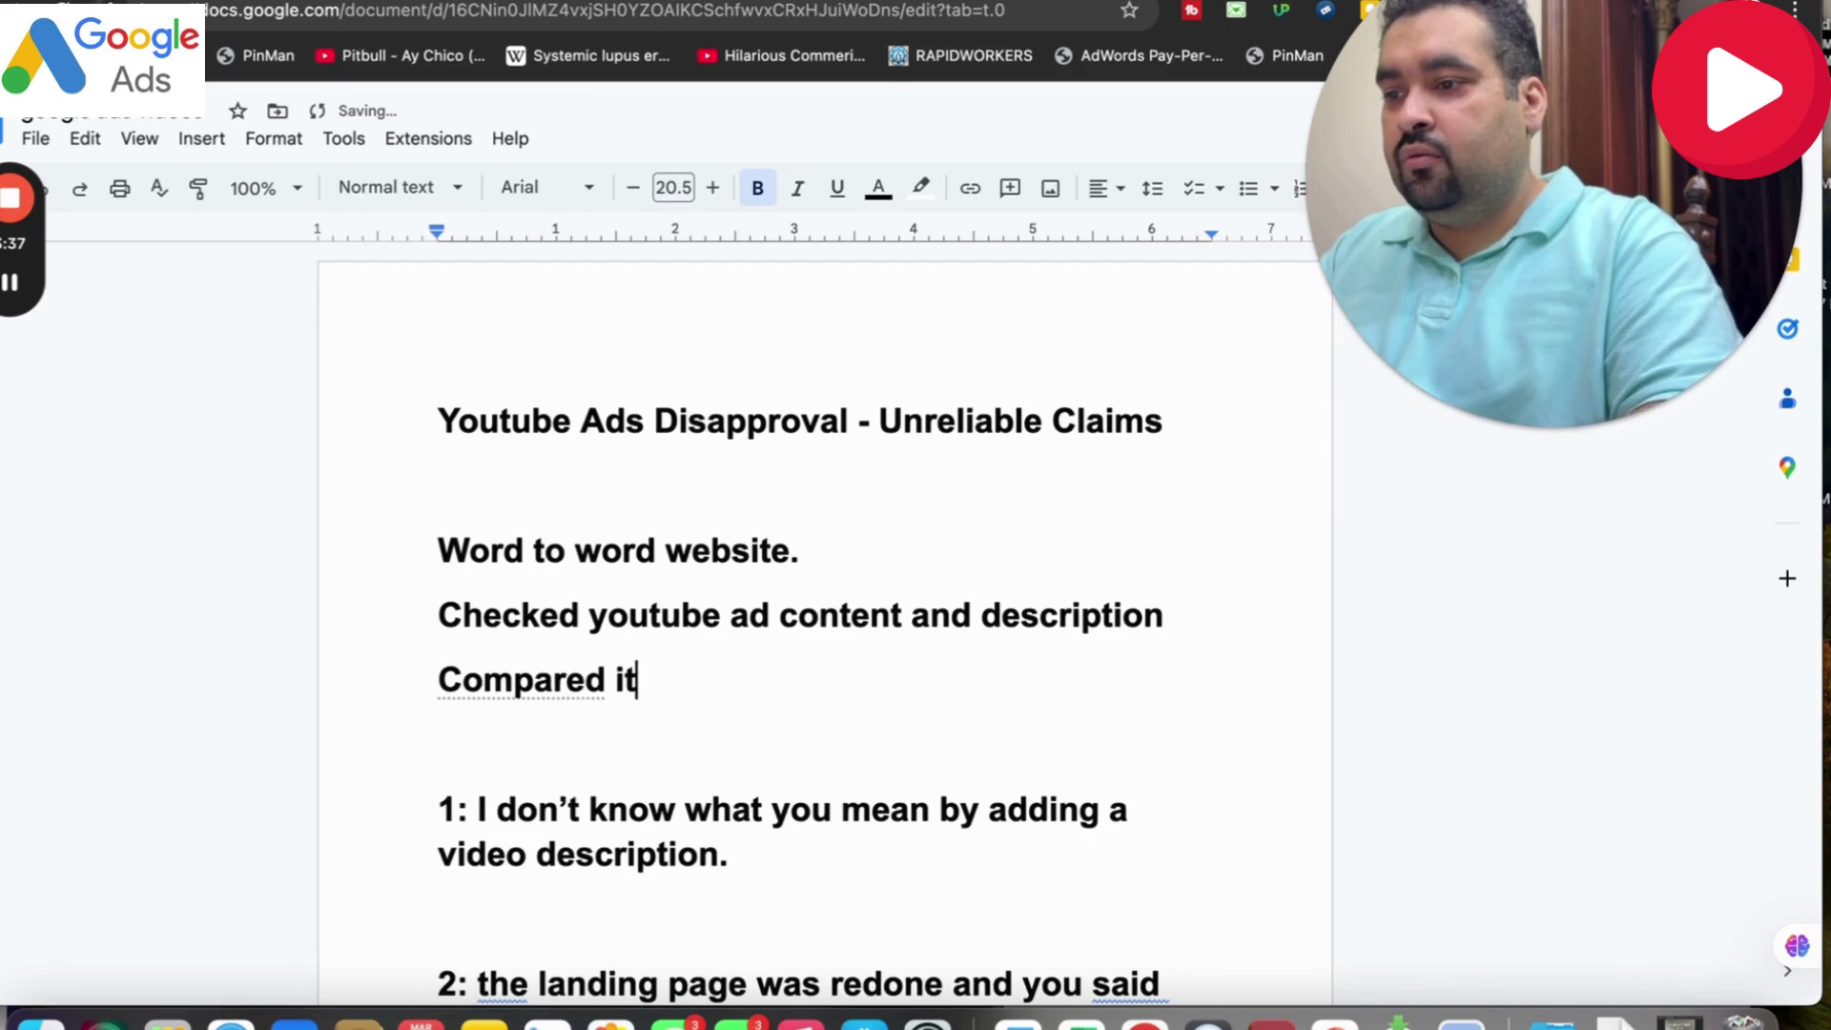
{"action": "type", "text": " with competitors."}
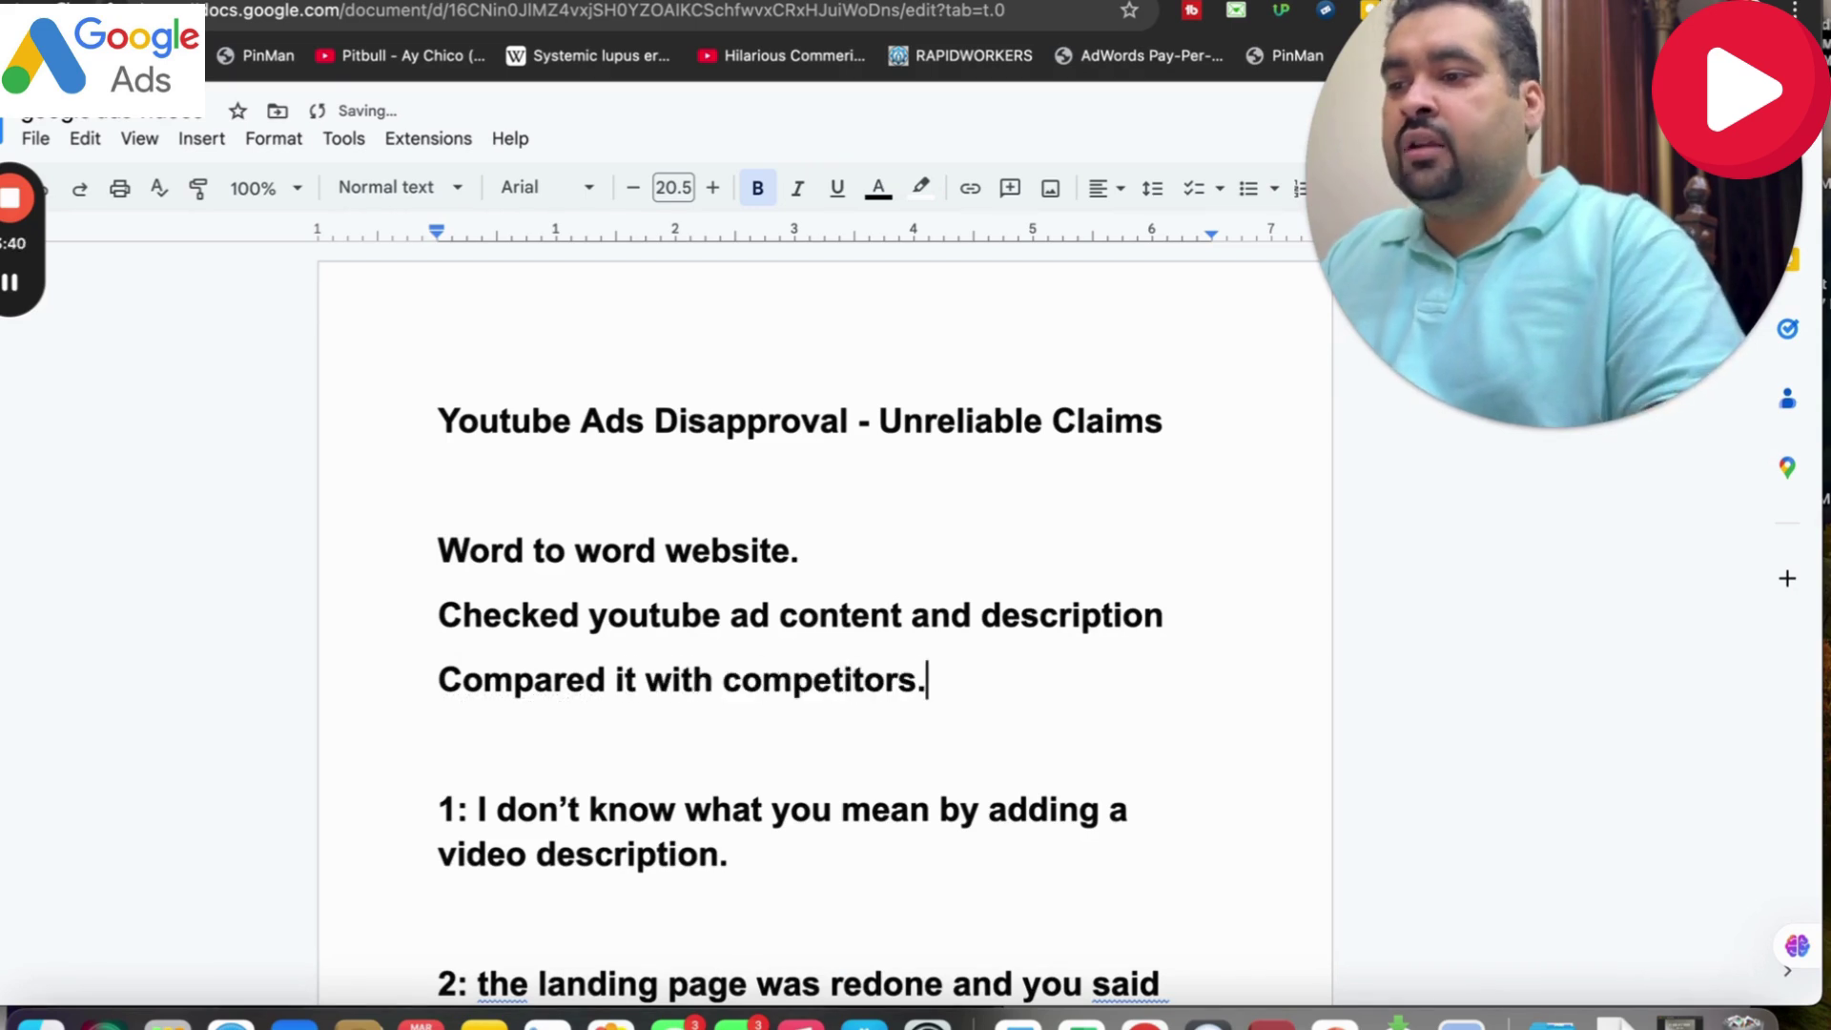
{"action": "key", "text": "Return"}
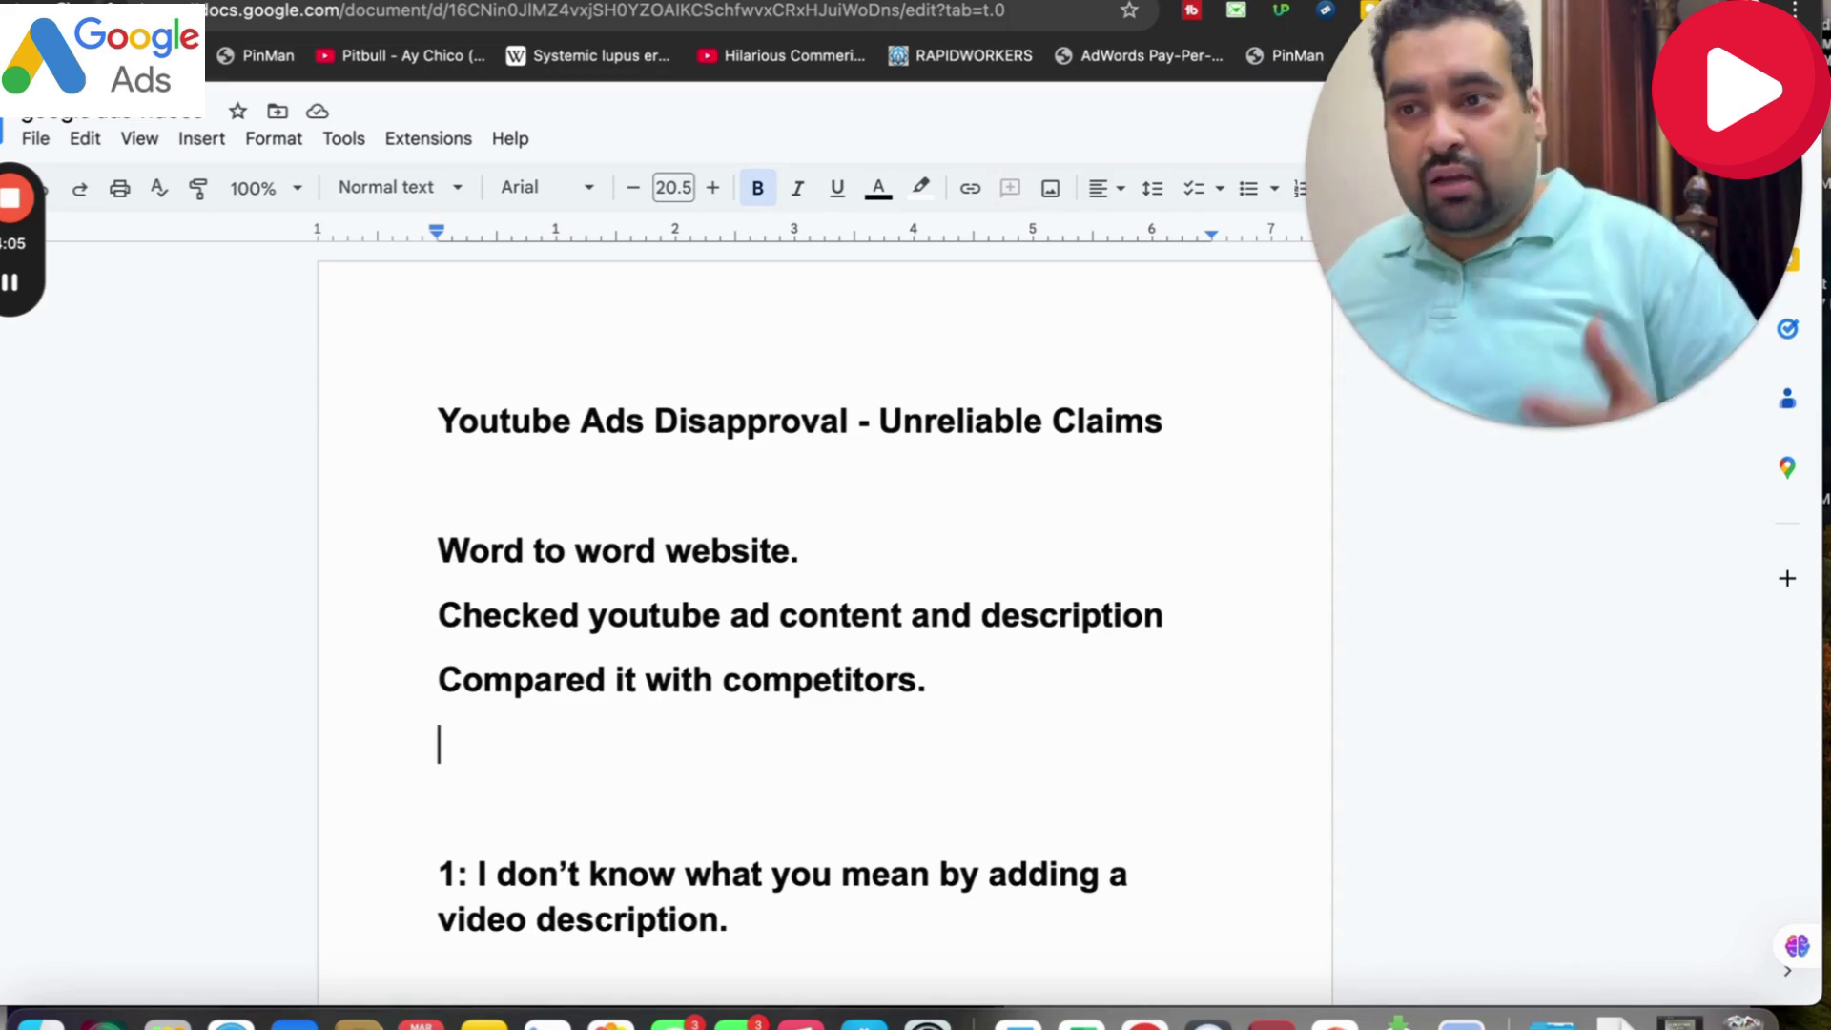
{"action": "left_click", "coordinate": [439, 809]}
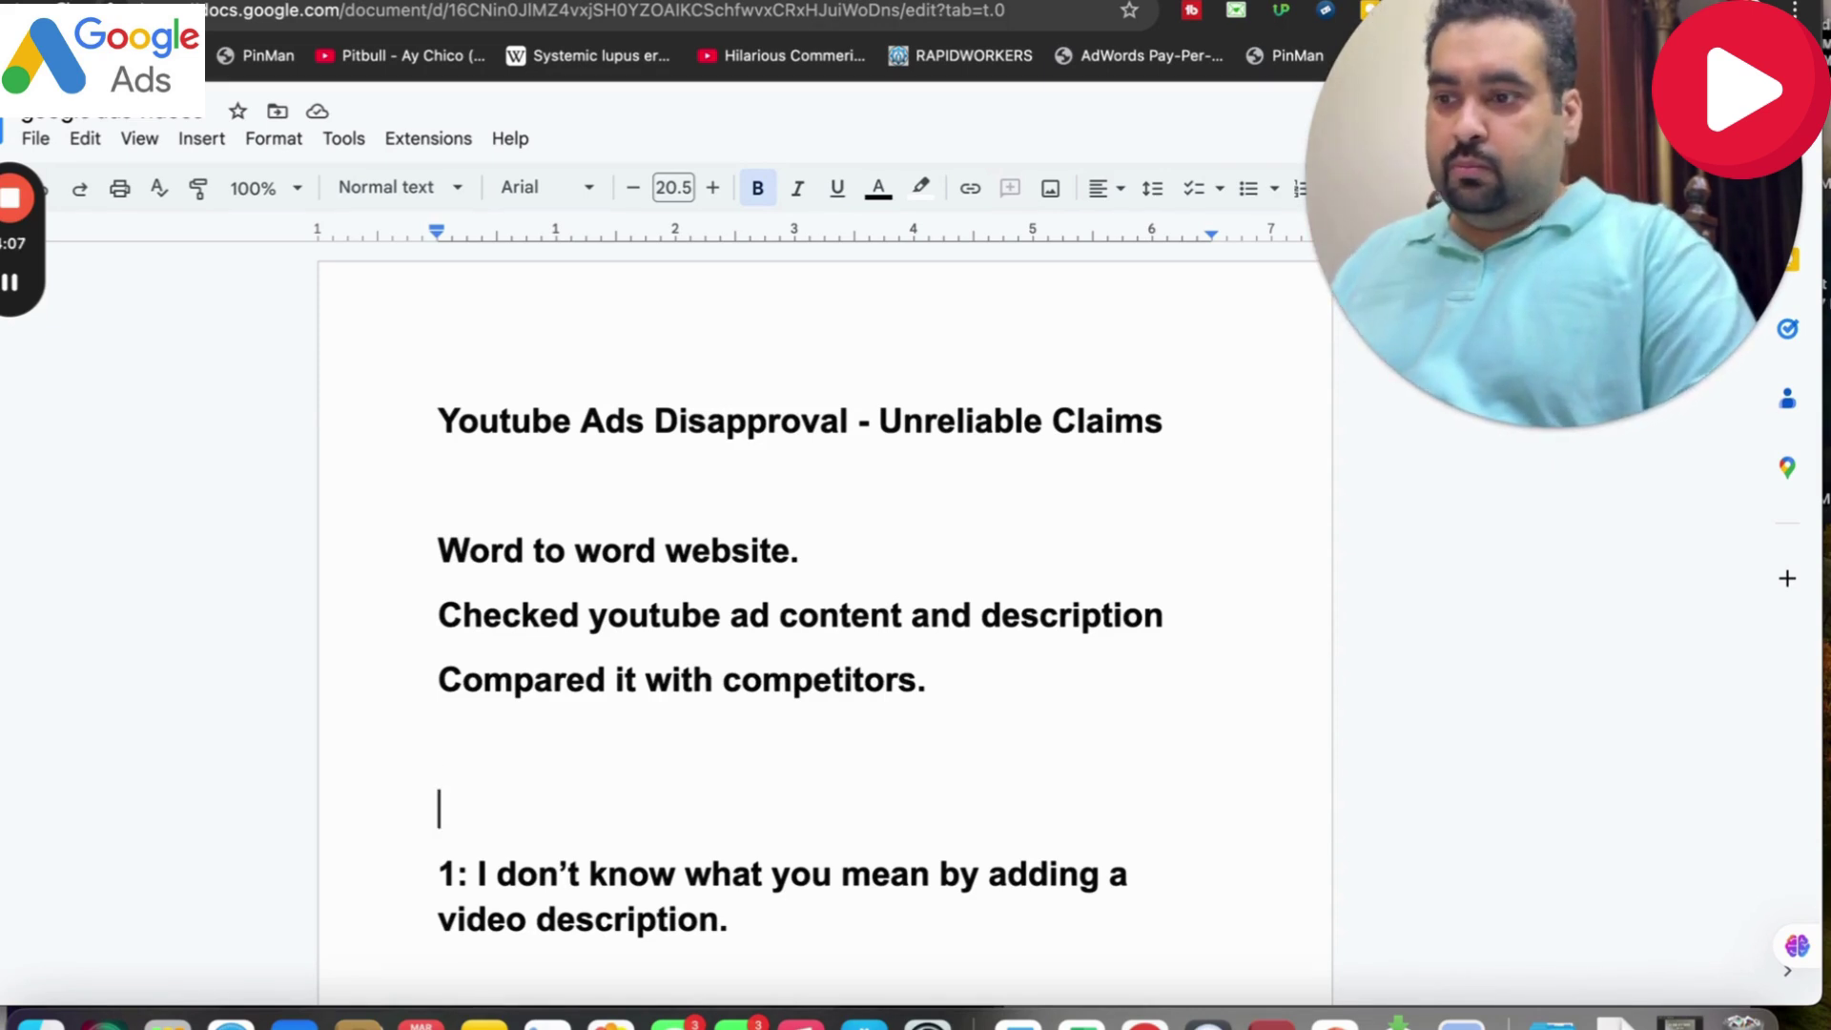
{"action": "key", "text": "Down"}
{"action": "key", "text": "Up"}
{"action": "key", "text": "Up"}
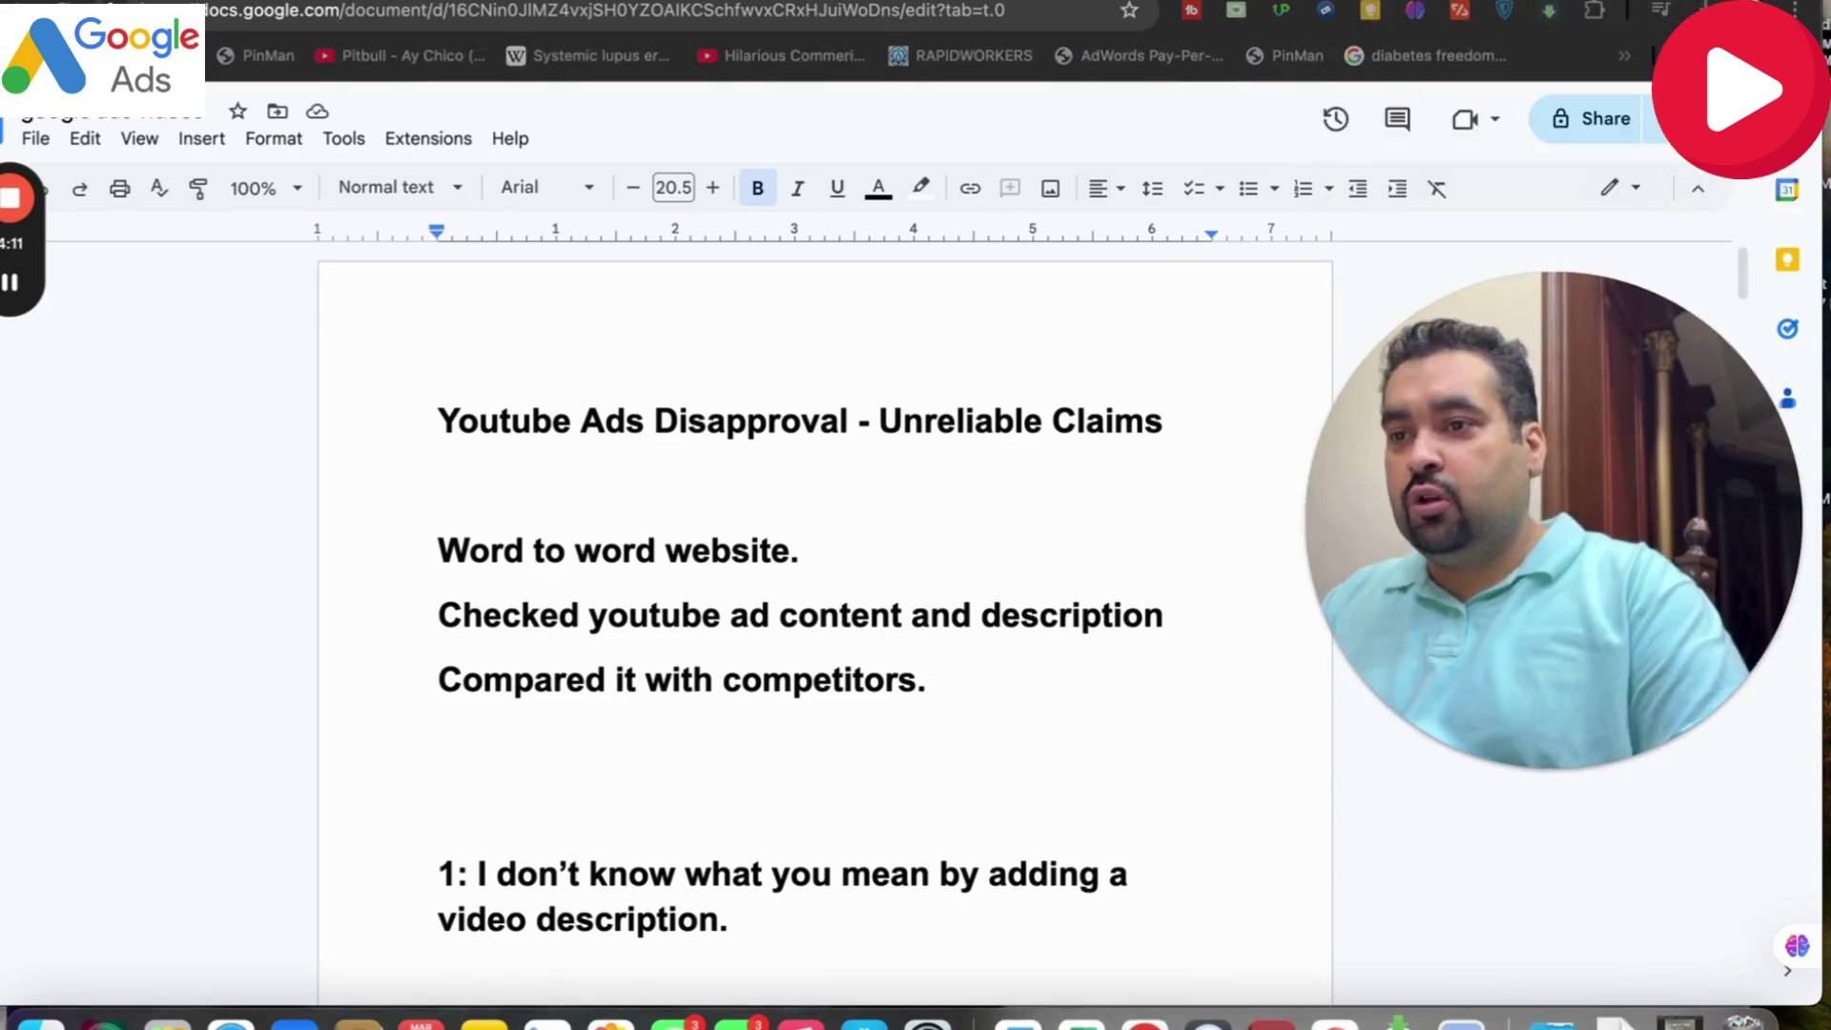
Return to the happyandglowing.com landing page and open its Results May Vary and Scientific References footer links in new tabs.
{"action": "key", "text": "ctrl+Tab"}
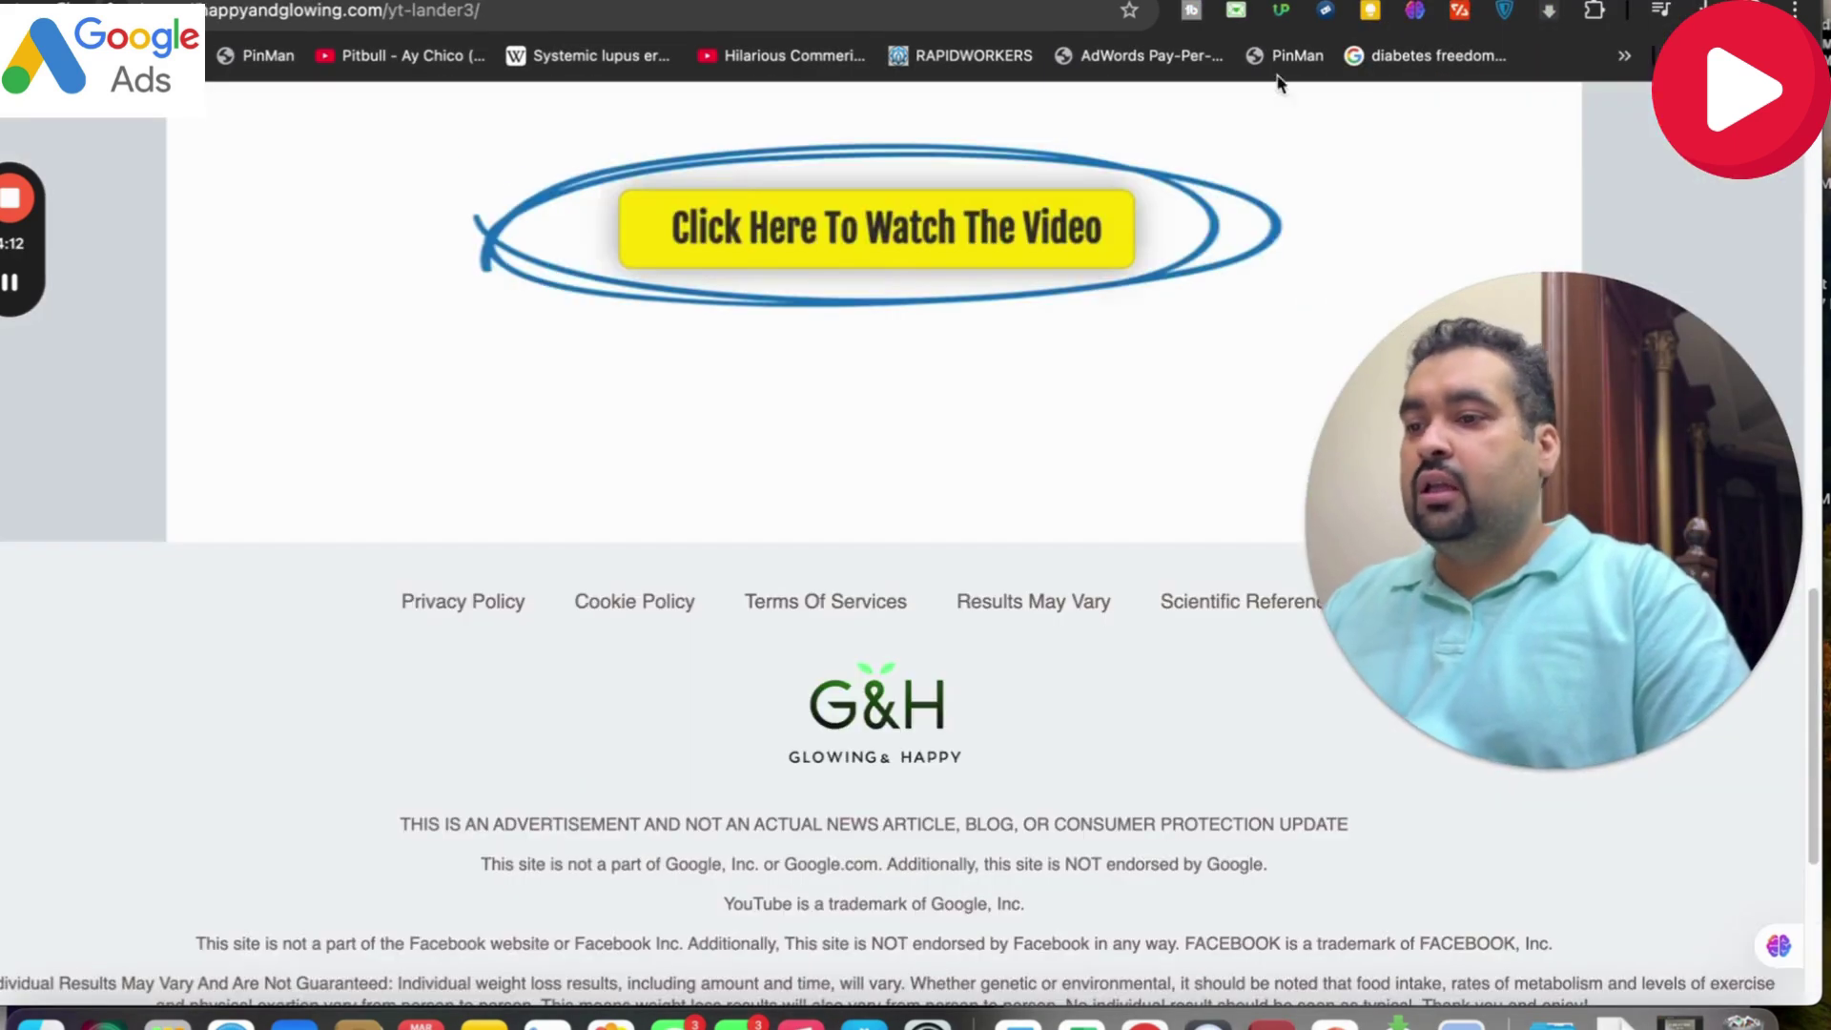
{"action": "right_click", "coordinate": [1040, 591]}
{"action": "left_click", "coordinate": [1078, 598]}
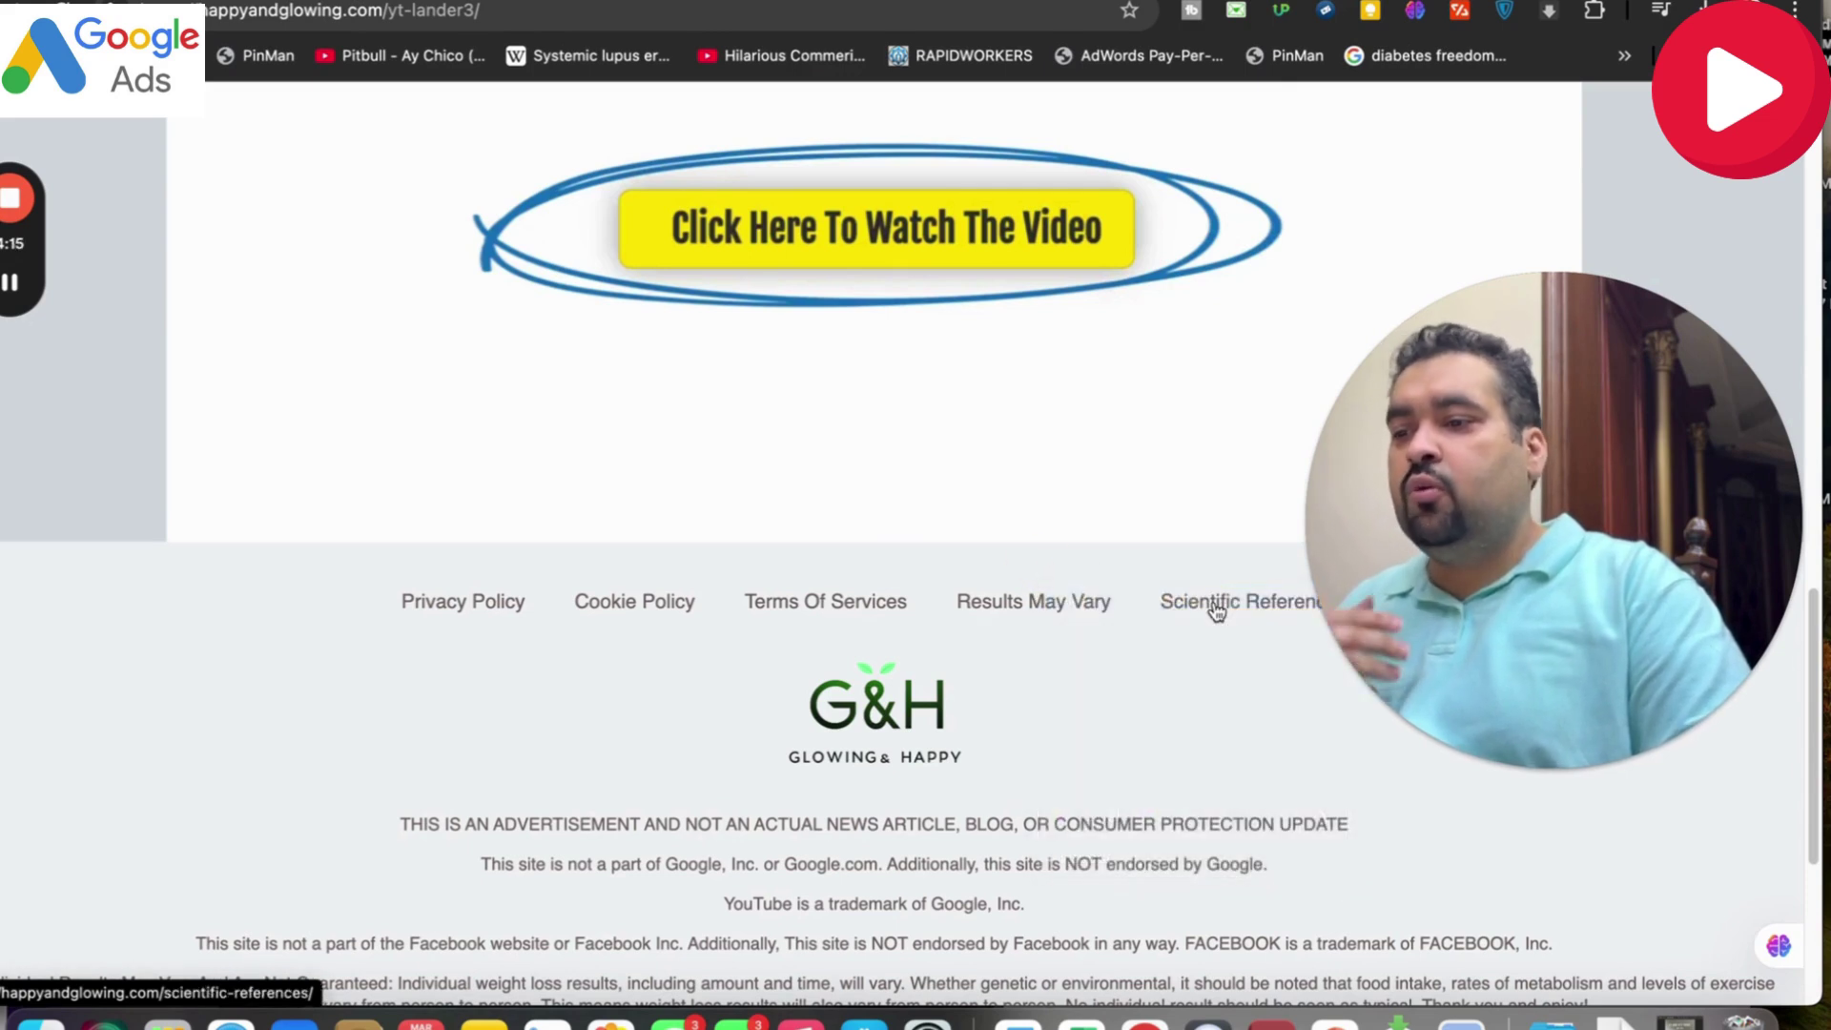
{"action": "right_click", "coordinate": [1216, 610]}
{"action": "left_click", "coordinate": [1239, 428]}
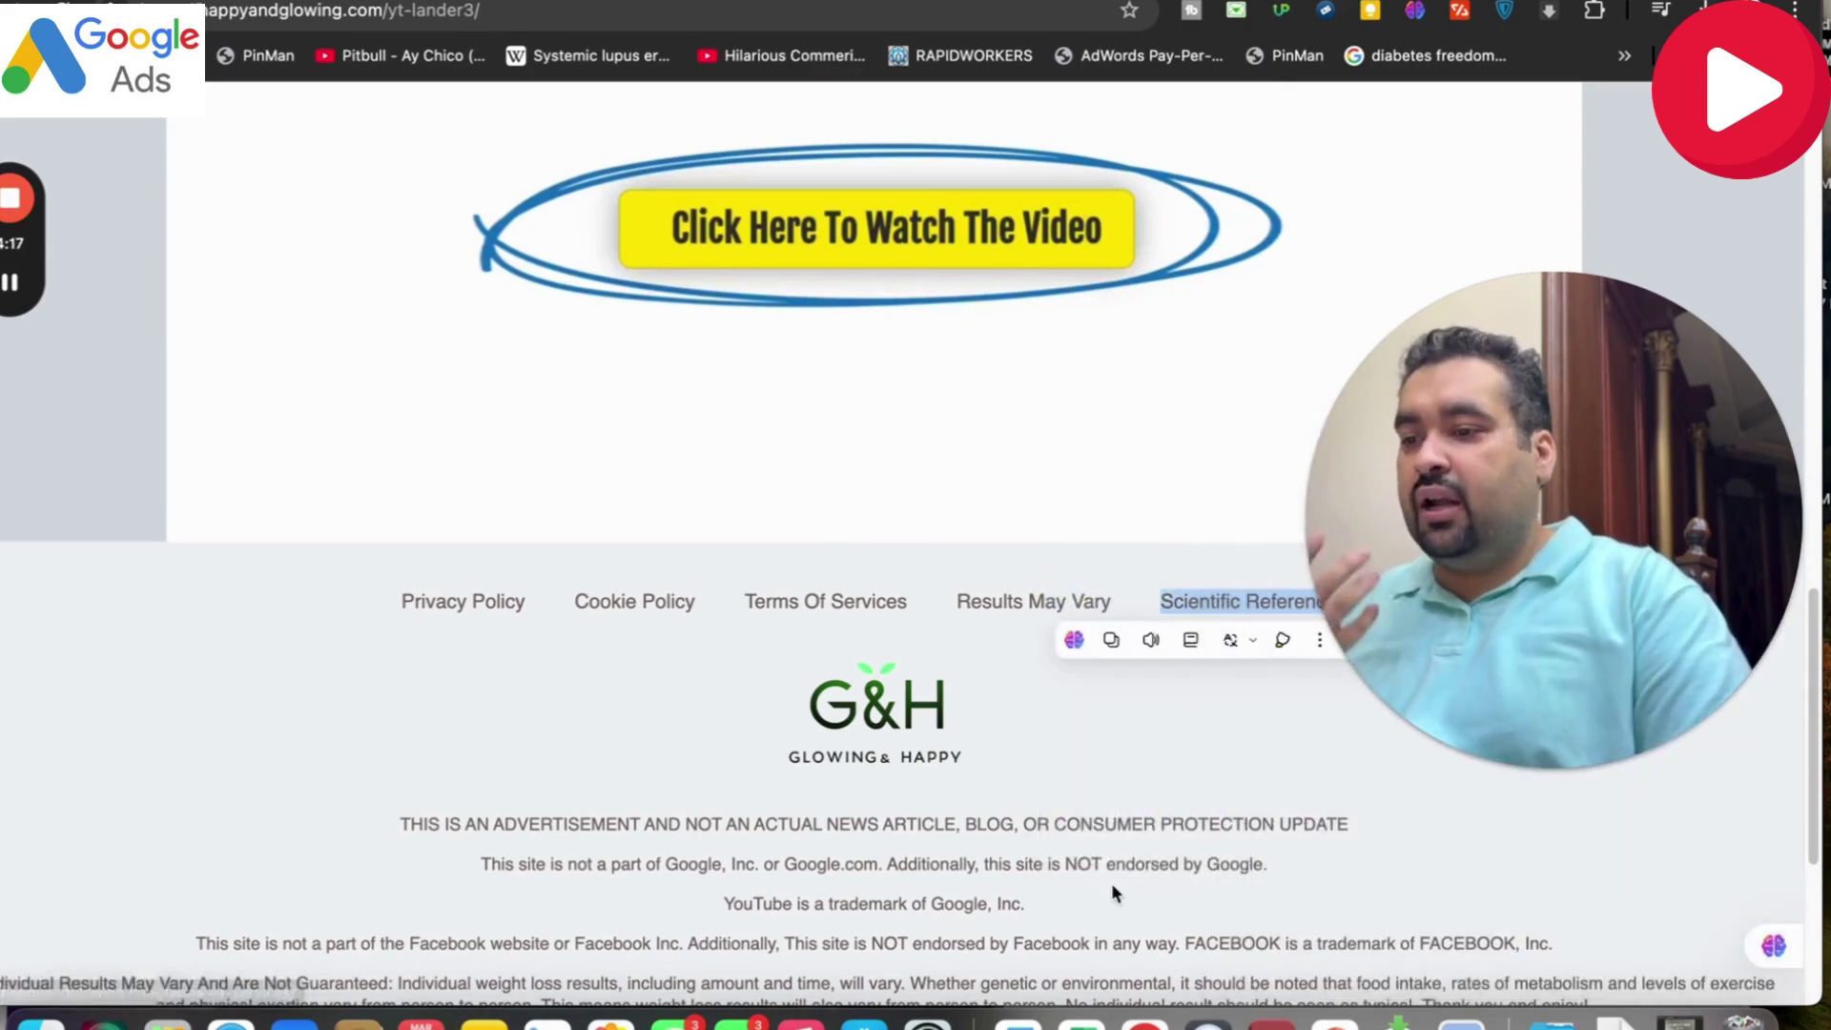
Examine the disclaimers in the landing page's footer and the content above them.
{"action": "left_click_drag", "start_coordinate": [1535, 532], "coordinate": [1543, 381]}
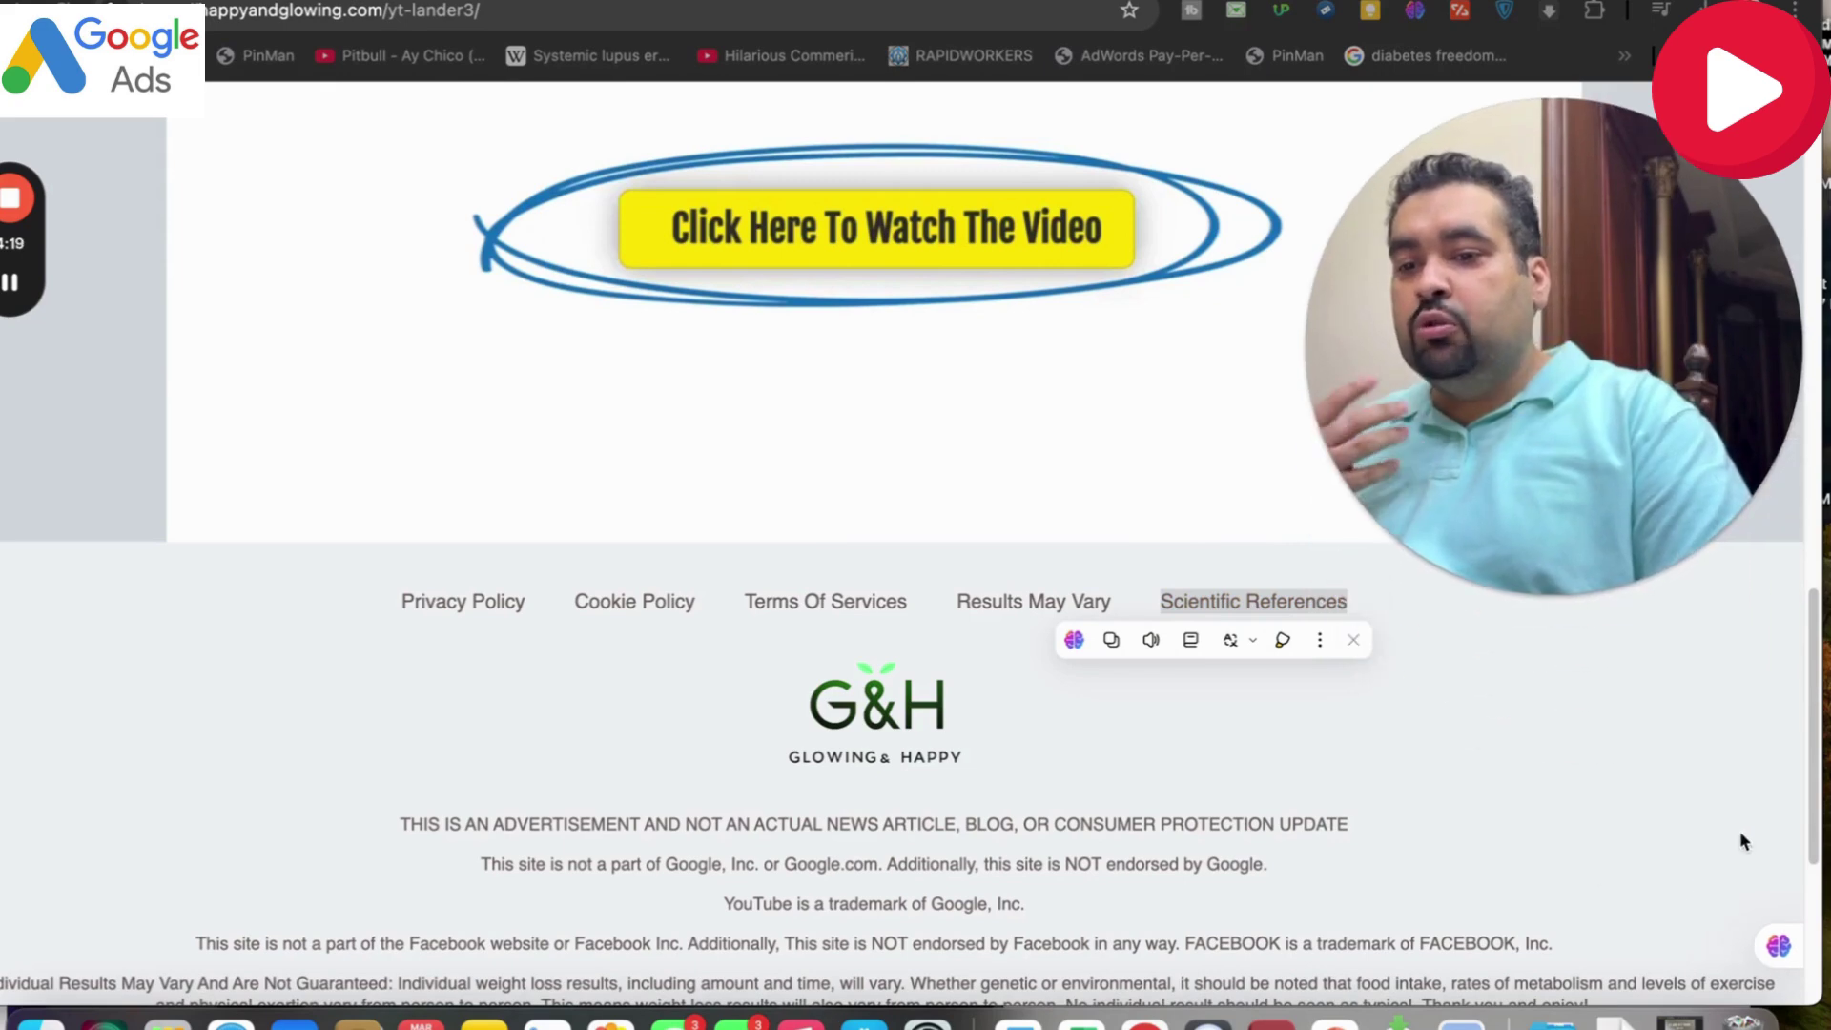
{"action": "left_click_drag", "start_coordinate": [1798, 858], "coordinate": [1809, 954]}
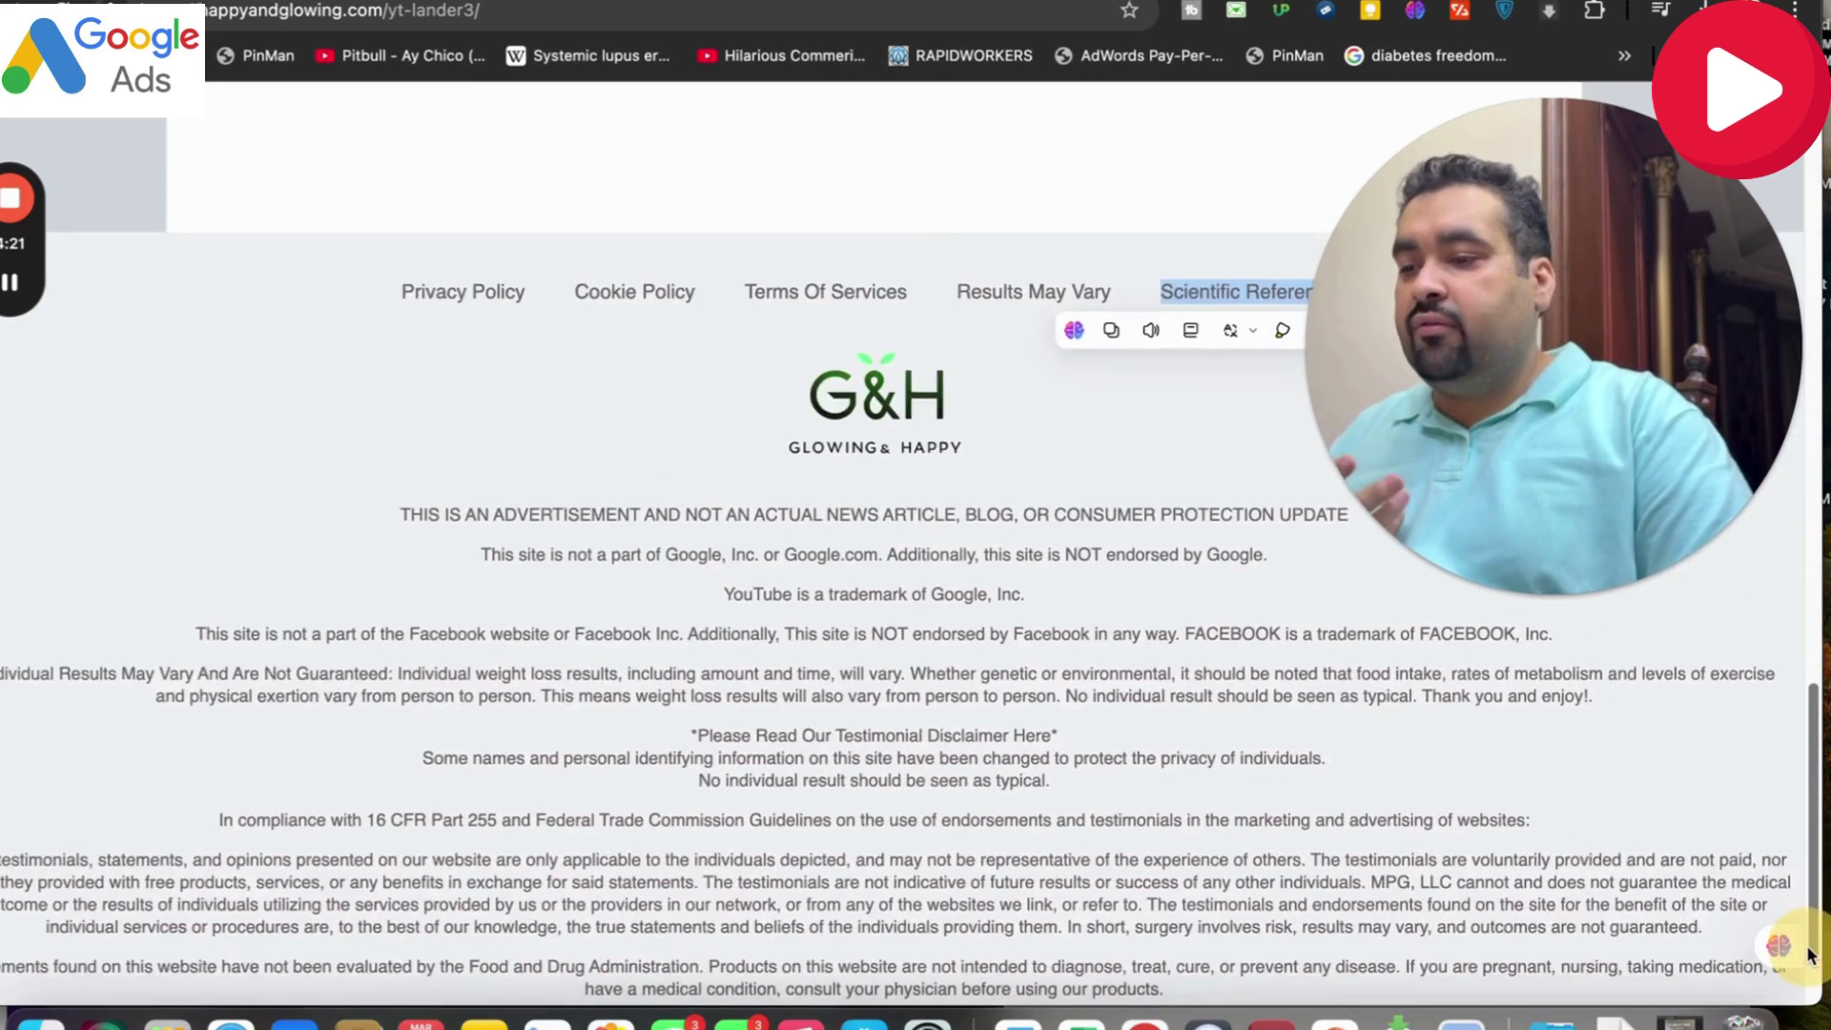
{"action": "scroll", "coordinate": [1809, 955], "scroll_direction": "up", "scroll_amount": 3}
{"action": "scroll", "coordinate": [1799, 907], "scroll_direction": "down", "scroll_amount": 4}
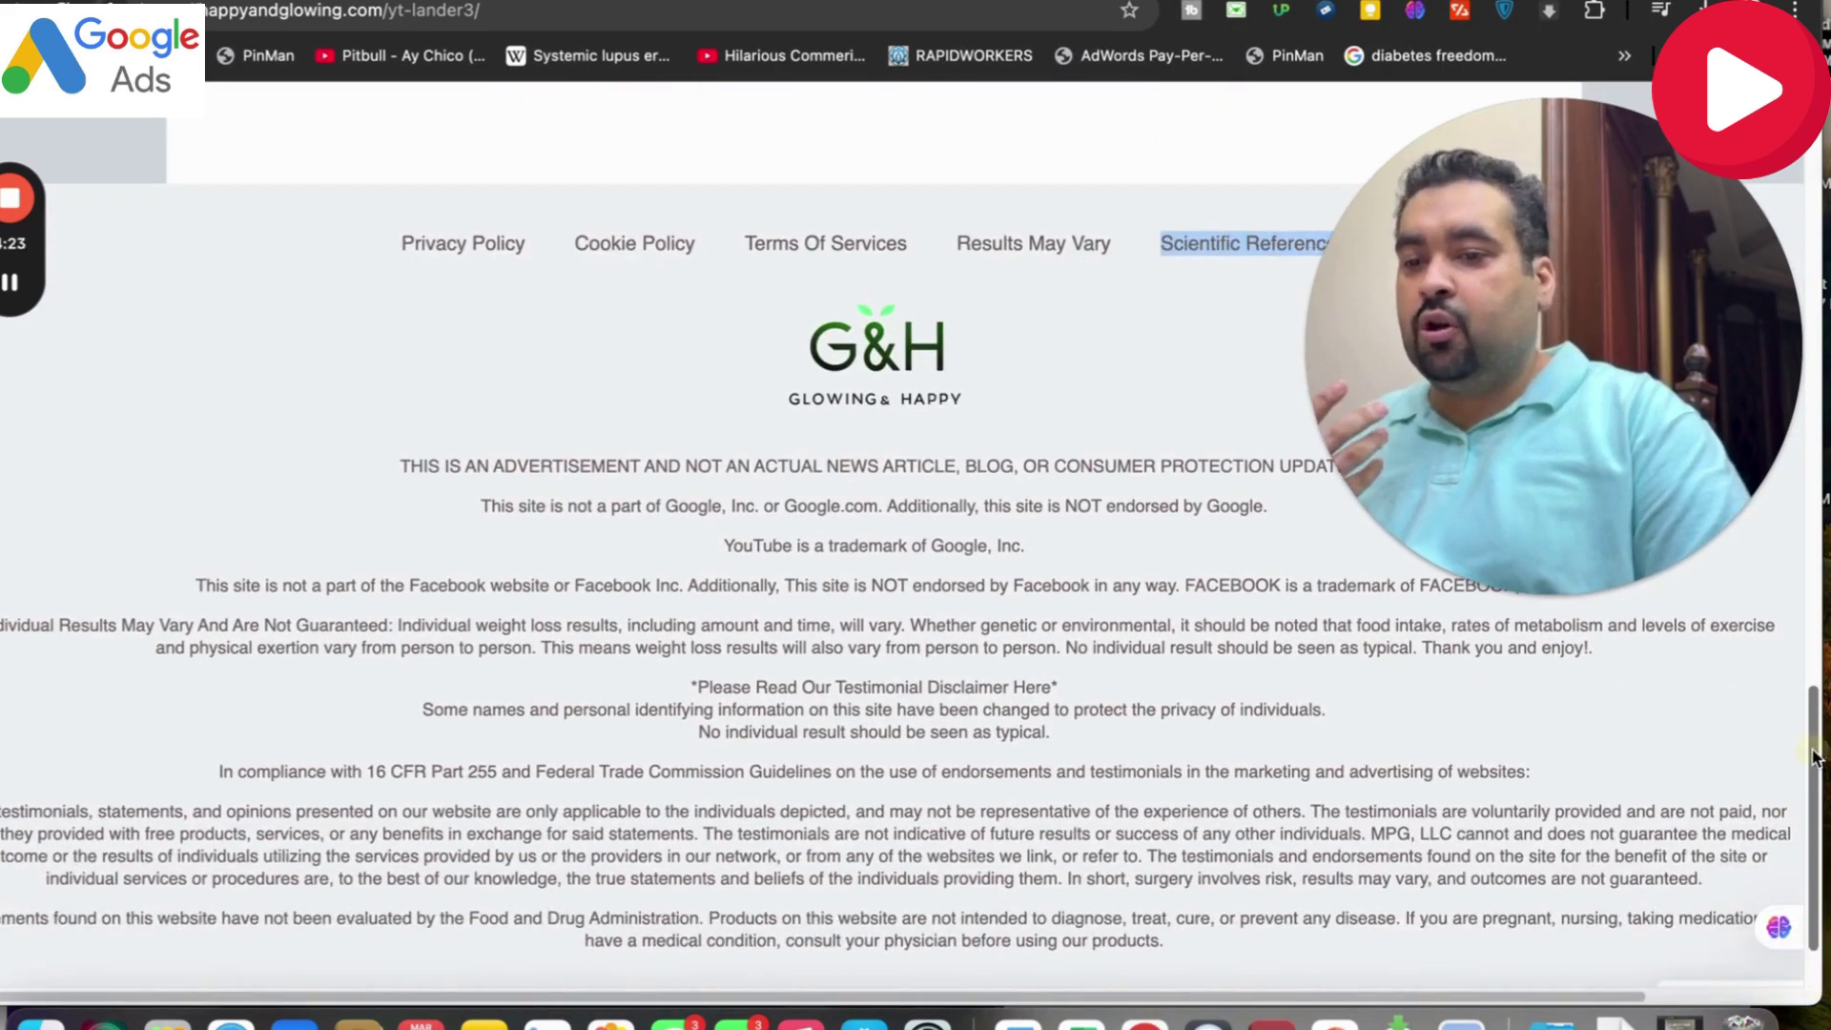
{"action": "scroll", "coordinate": [1811, 756], "scroll_direction": "up", "scroll_amount": 15}
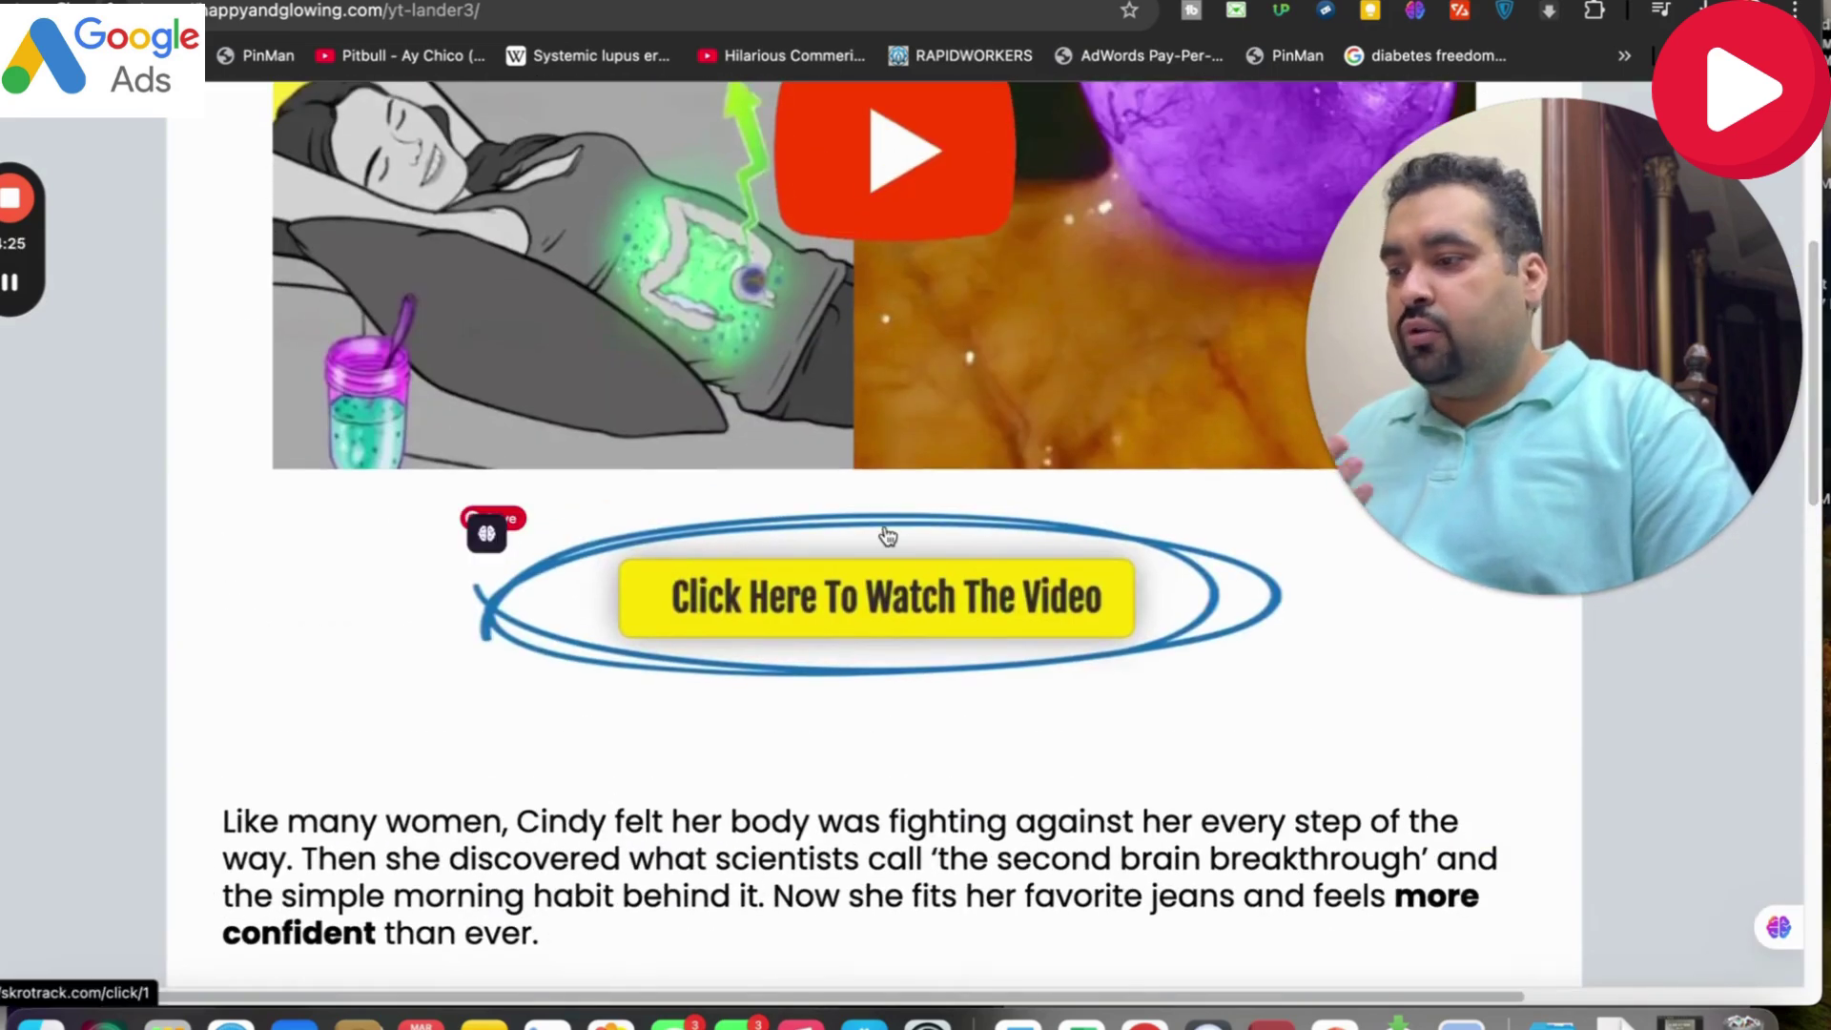
Review the Results May Vary and Scientific References pages and return to the headline and video image of the landing page.
{"action": "left_click", "coordinate": [887, 537]}
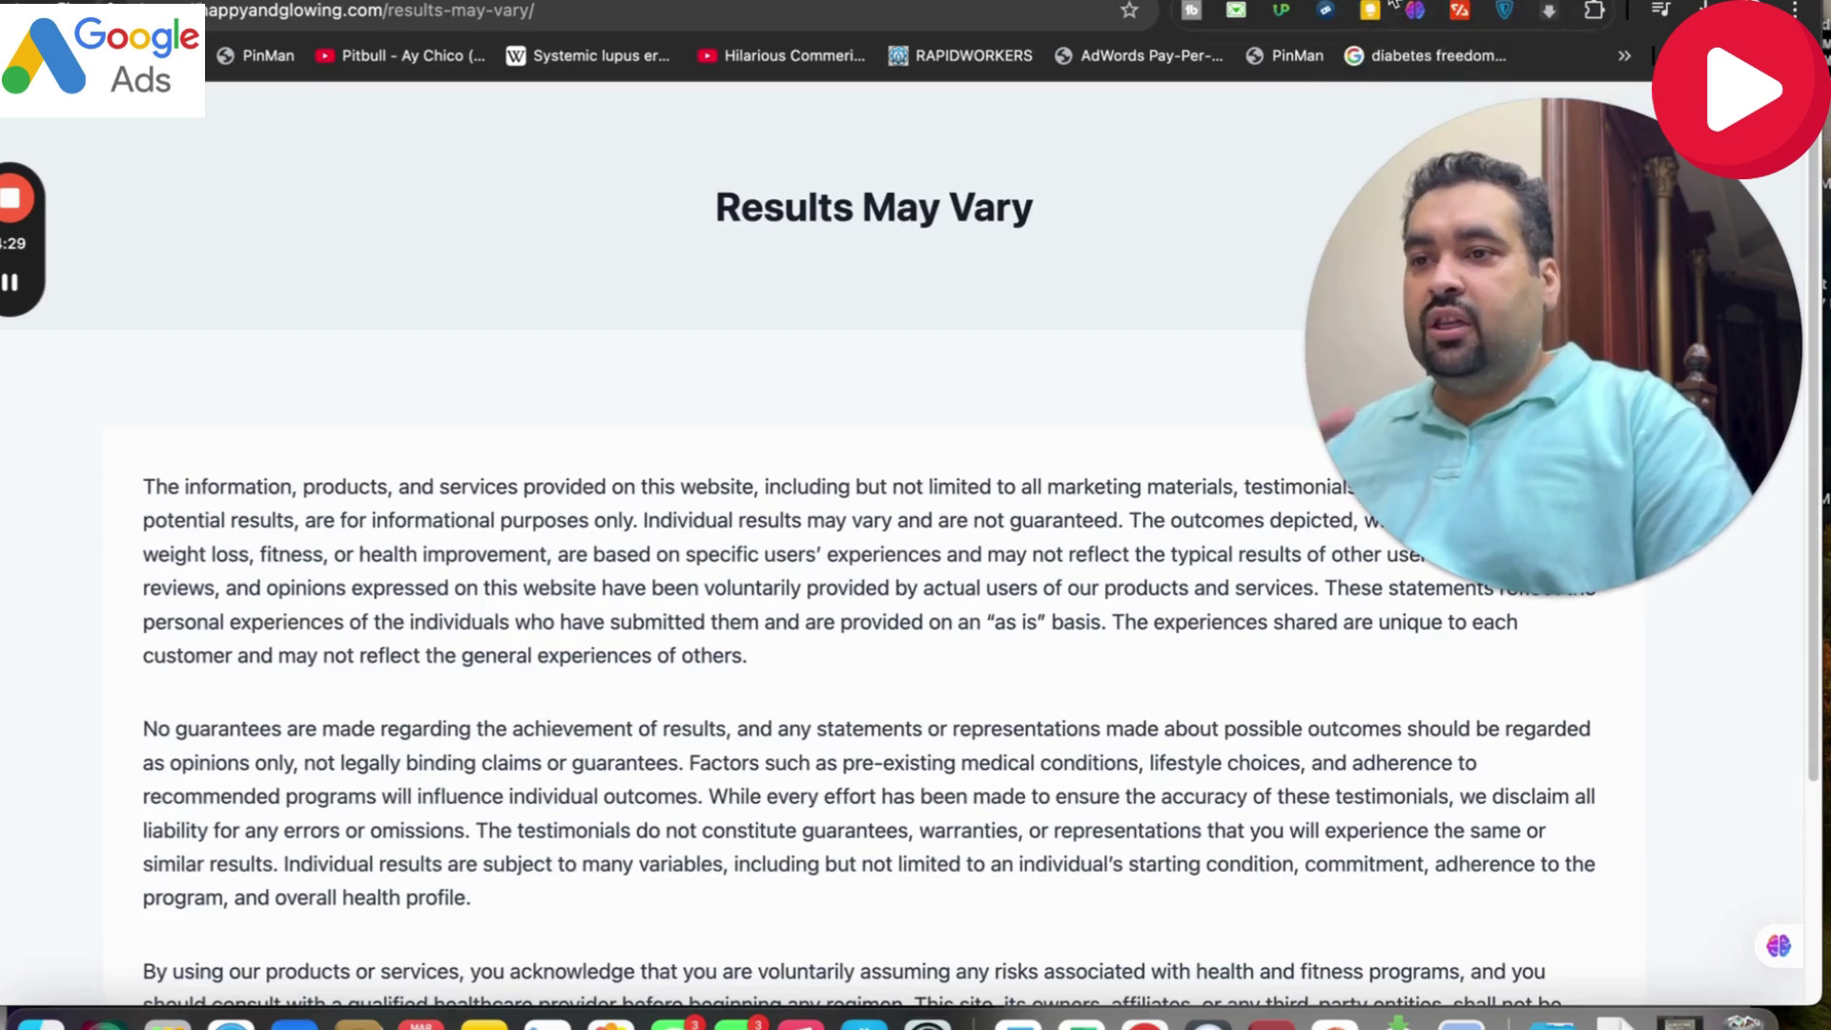
{"action": "key", "text": "ctrl+Tab"}
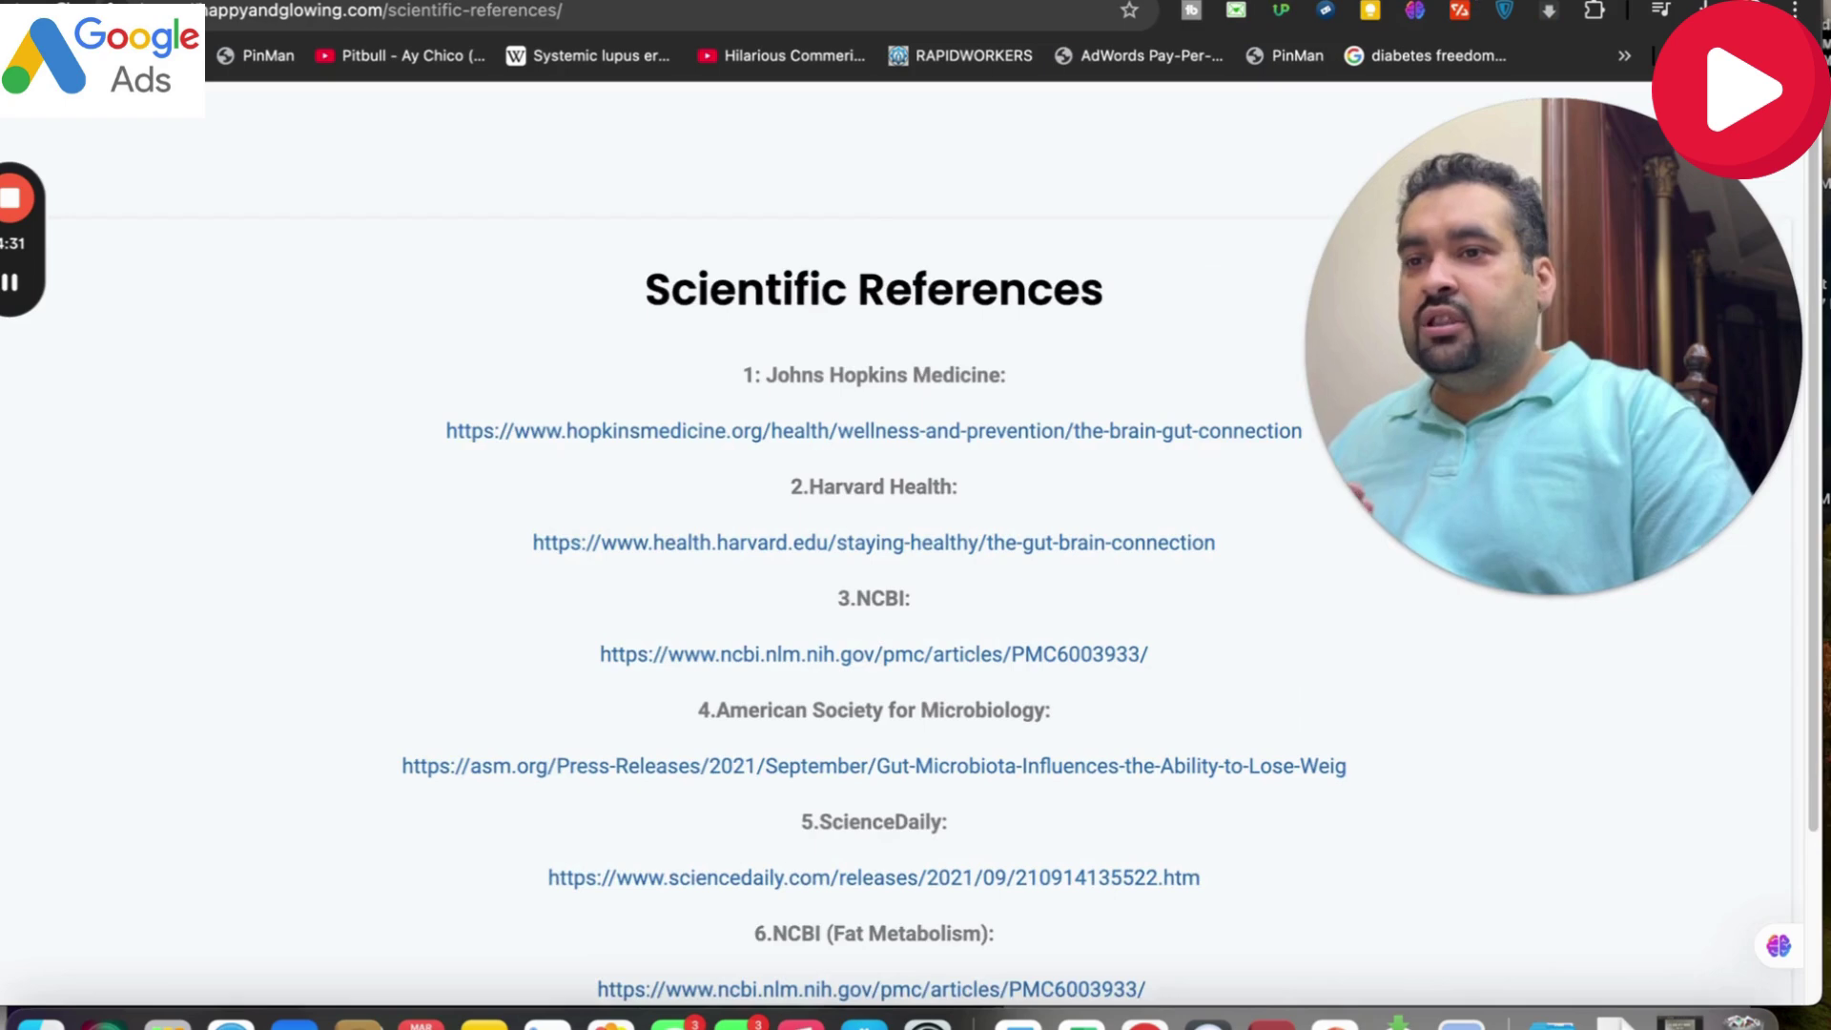
{"action": "key", "text": "ctrl+Tab"}
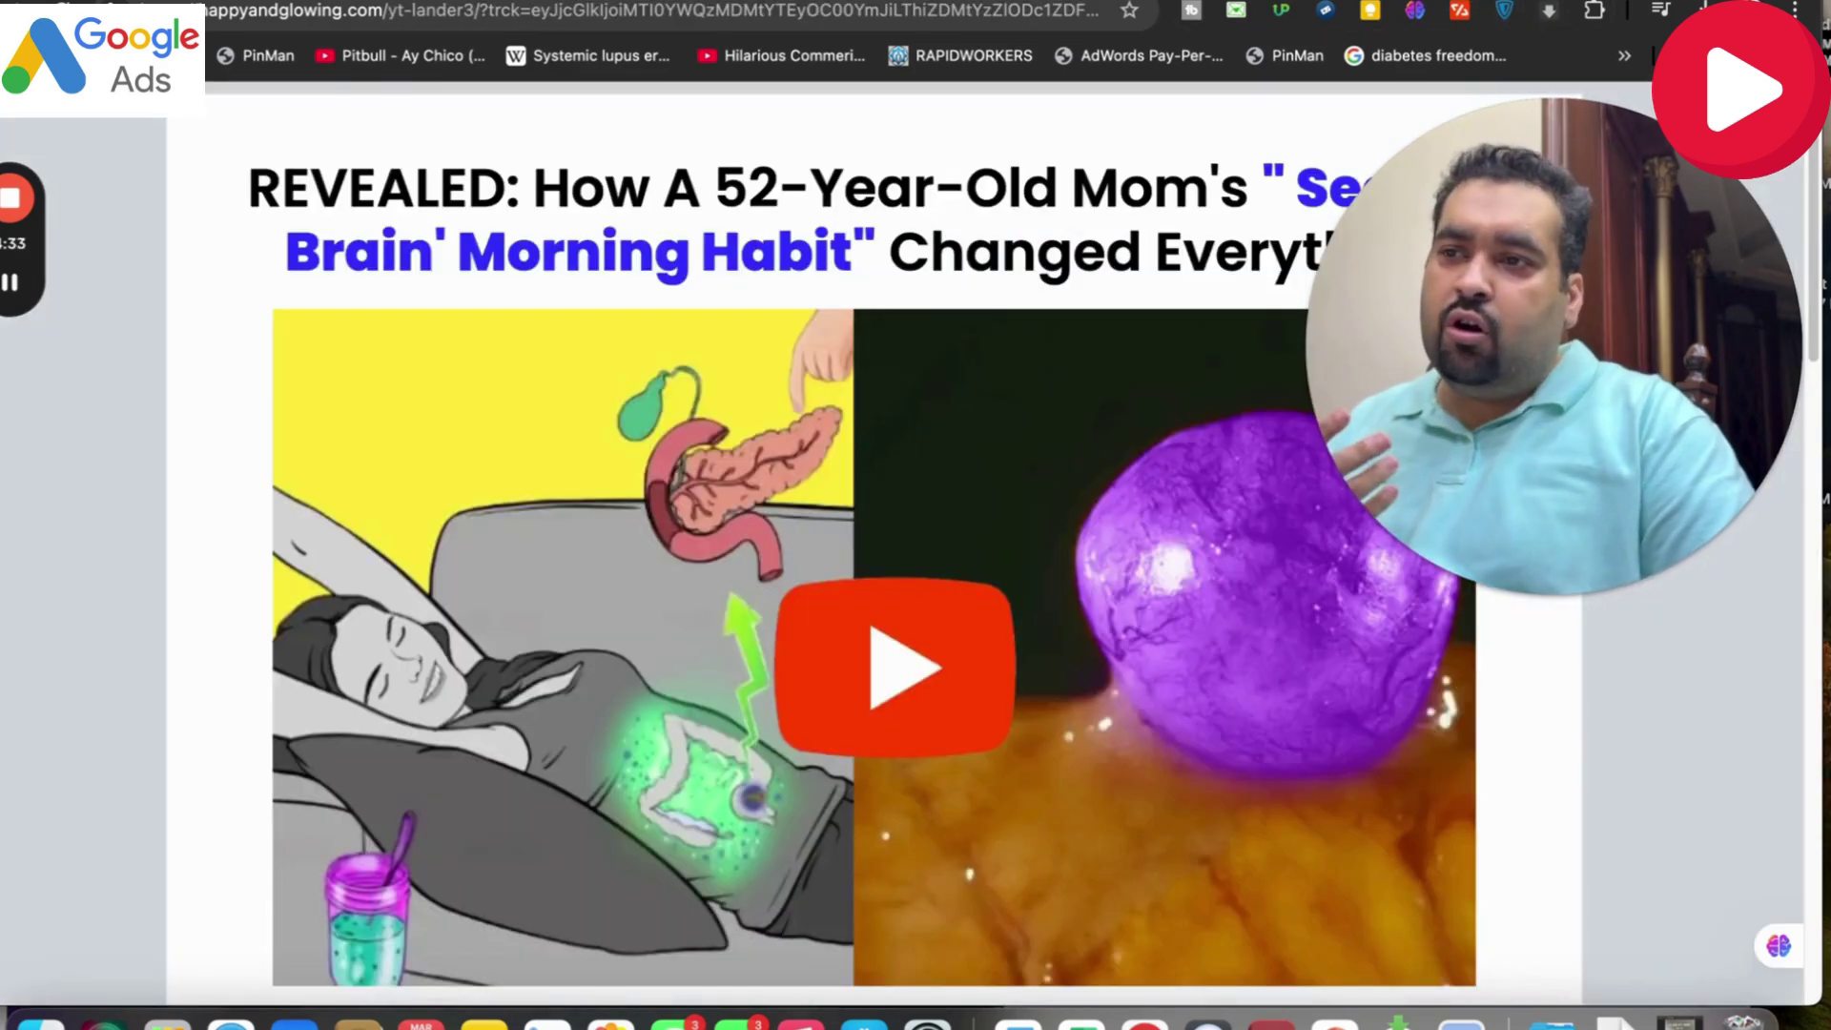
{"action": "scroll", "coordinate": [1812, 248], "scroll_direction": "down", "scroll_amount": 5}
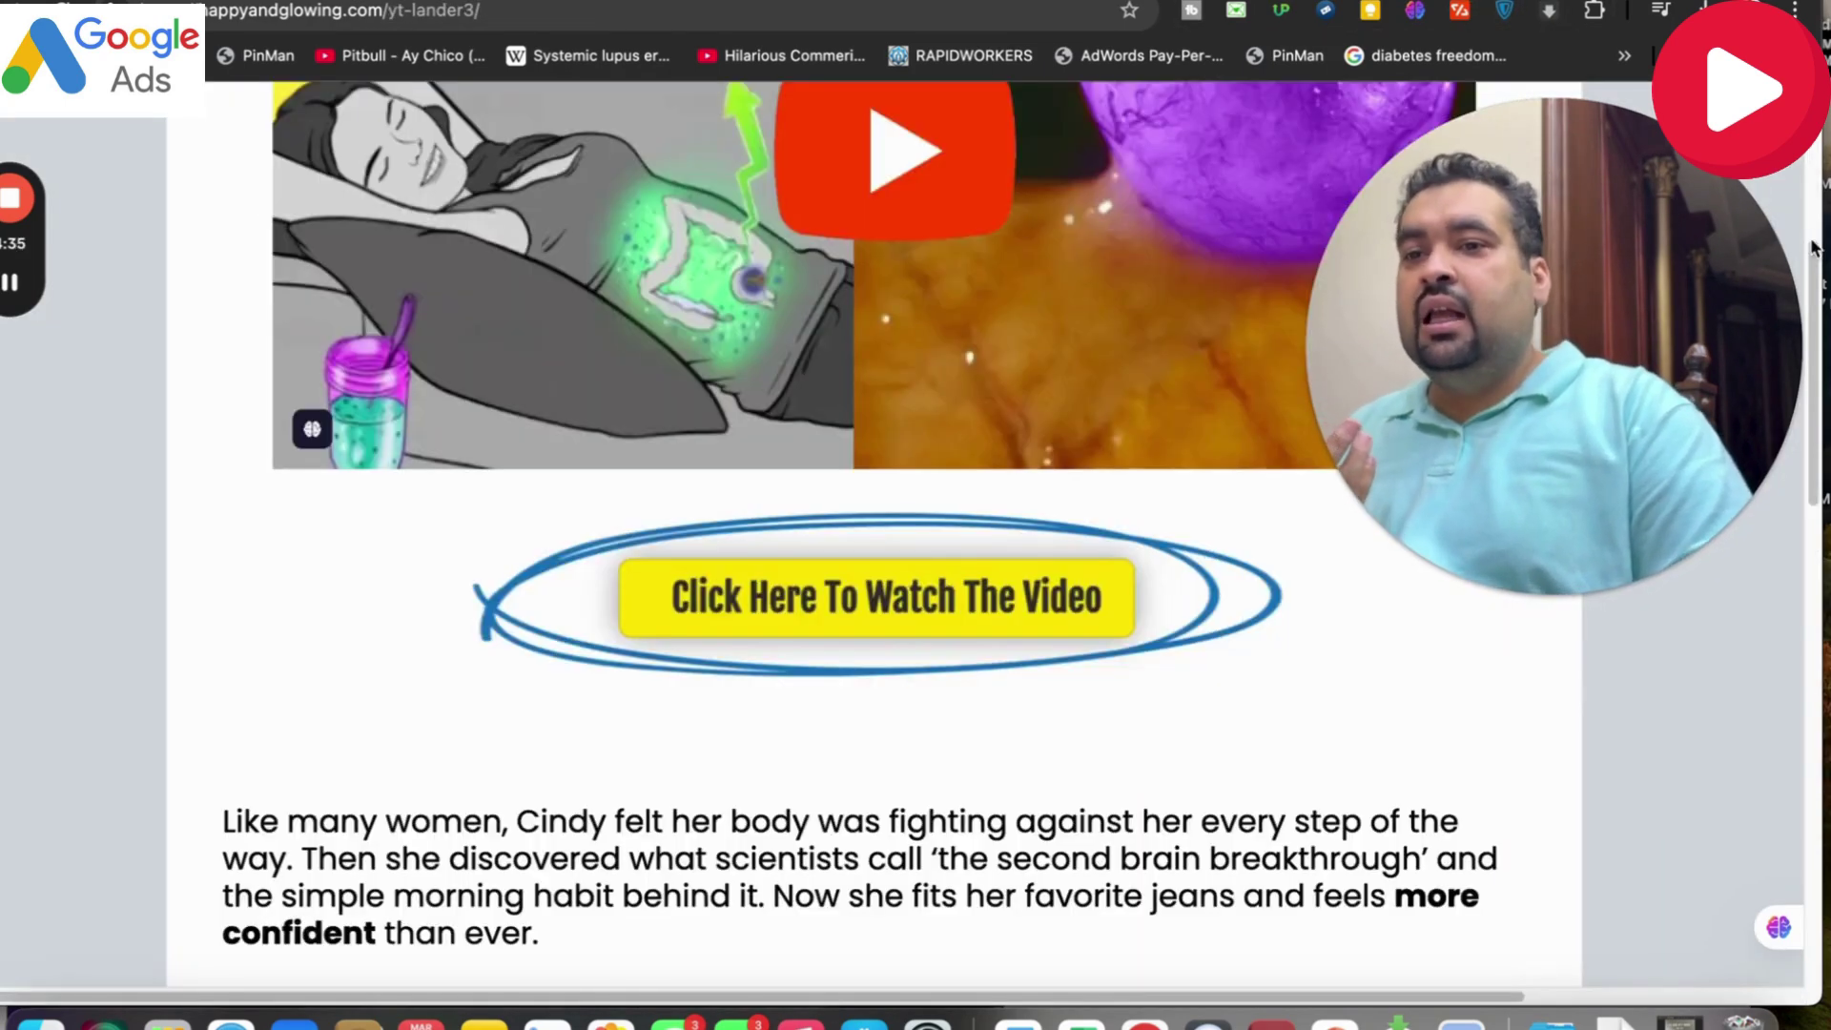
{"action": "left_click_drag", "start_coordinate": [1812, 248], "coordinate": [1819, 139]}
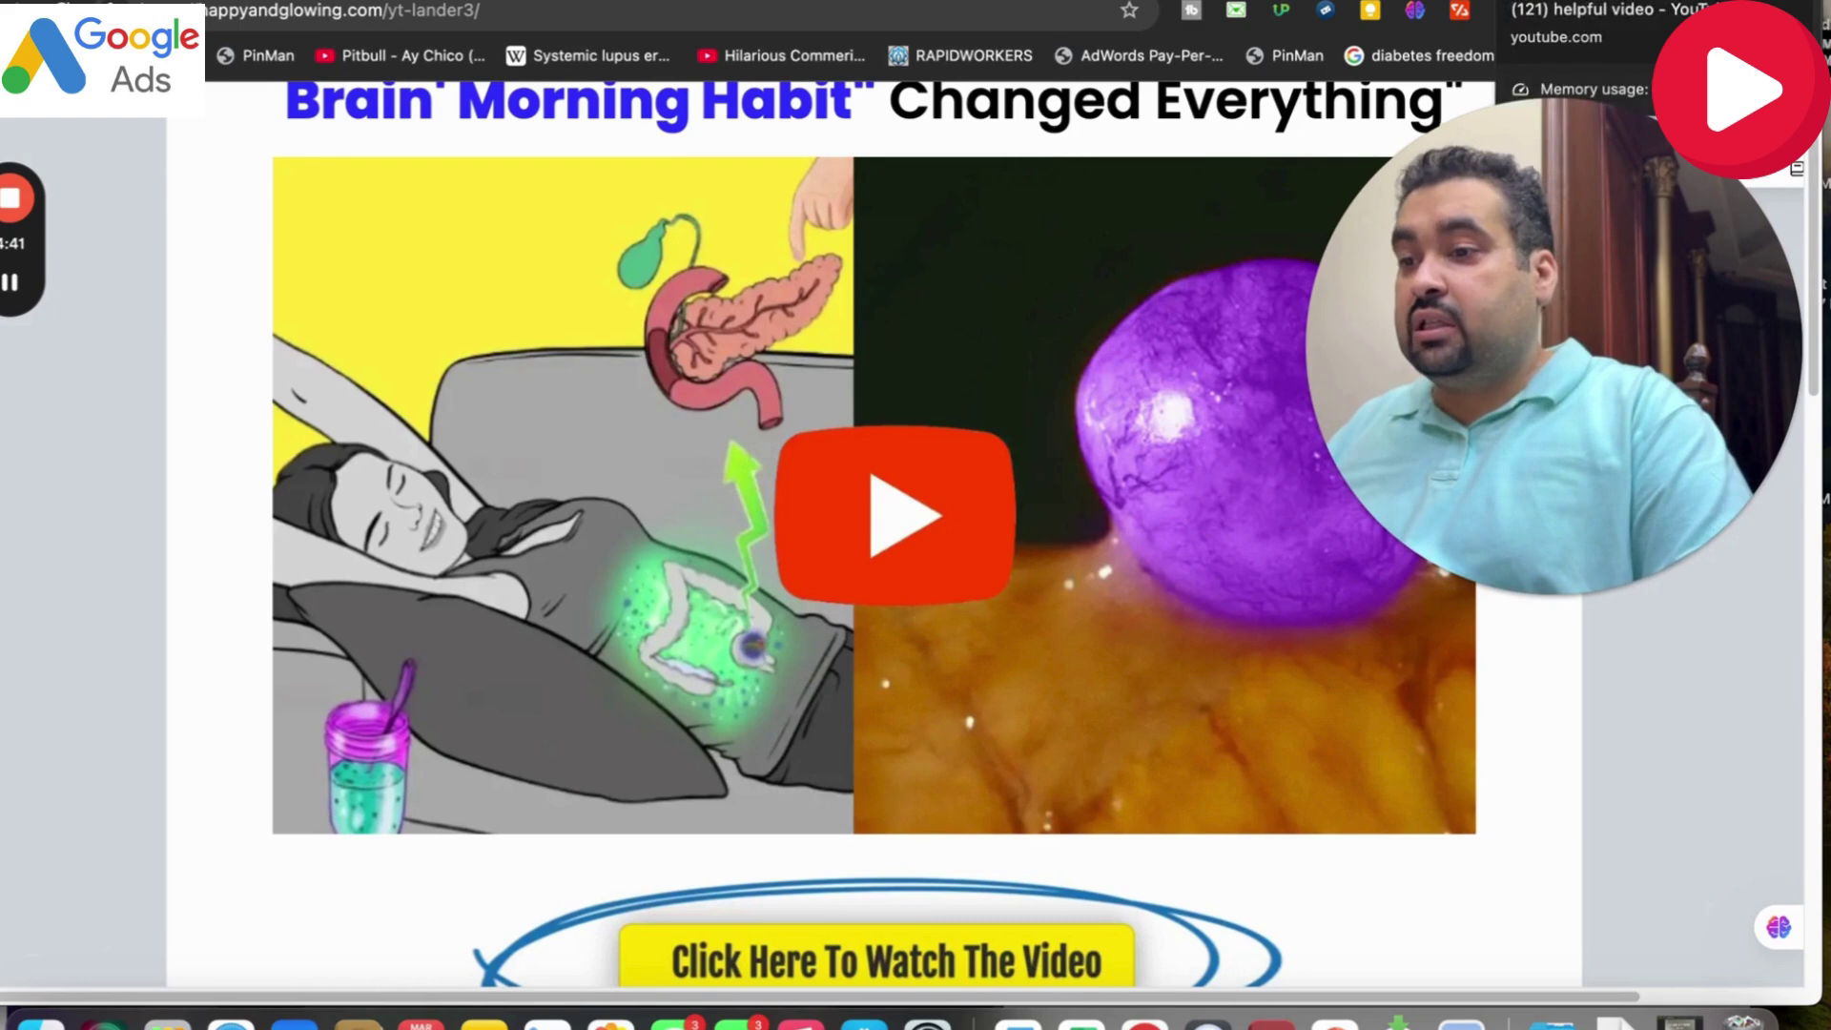
Open the landing page's video image link in a new tab to inspect where it leads.
{"action": "right_click", "coordinate": [879, 445]}
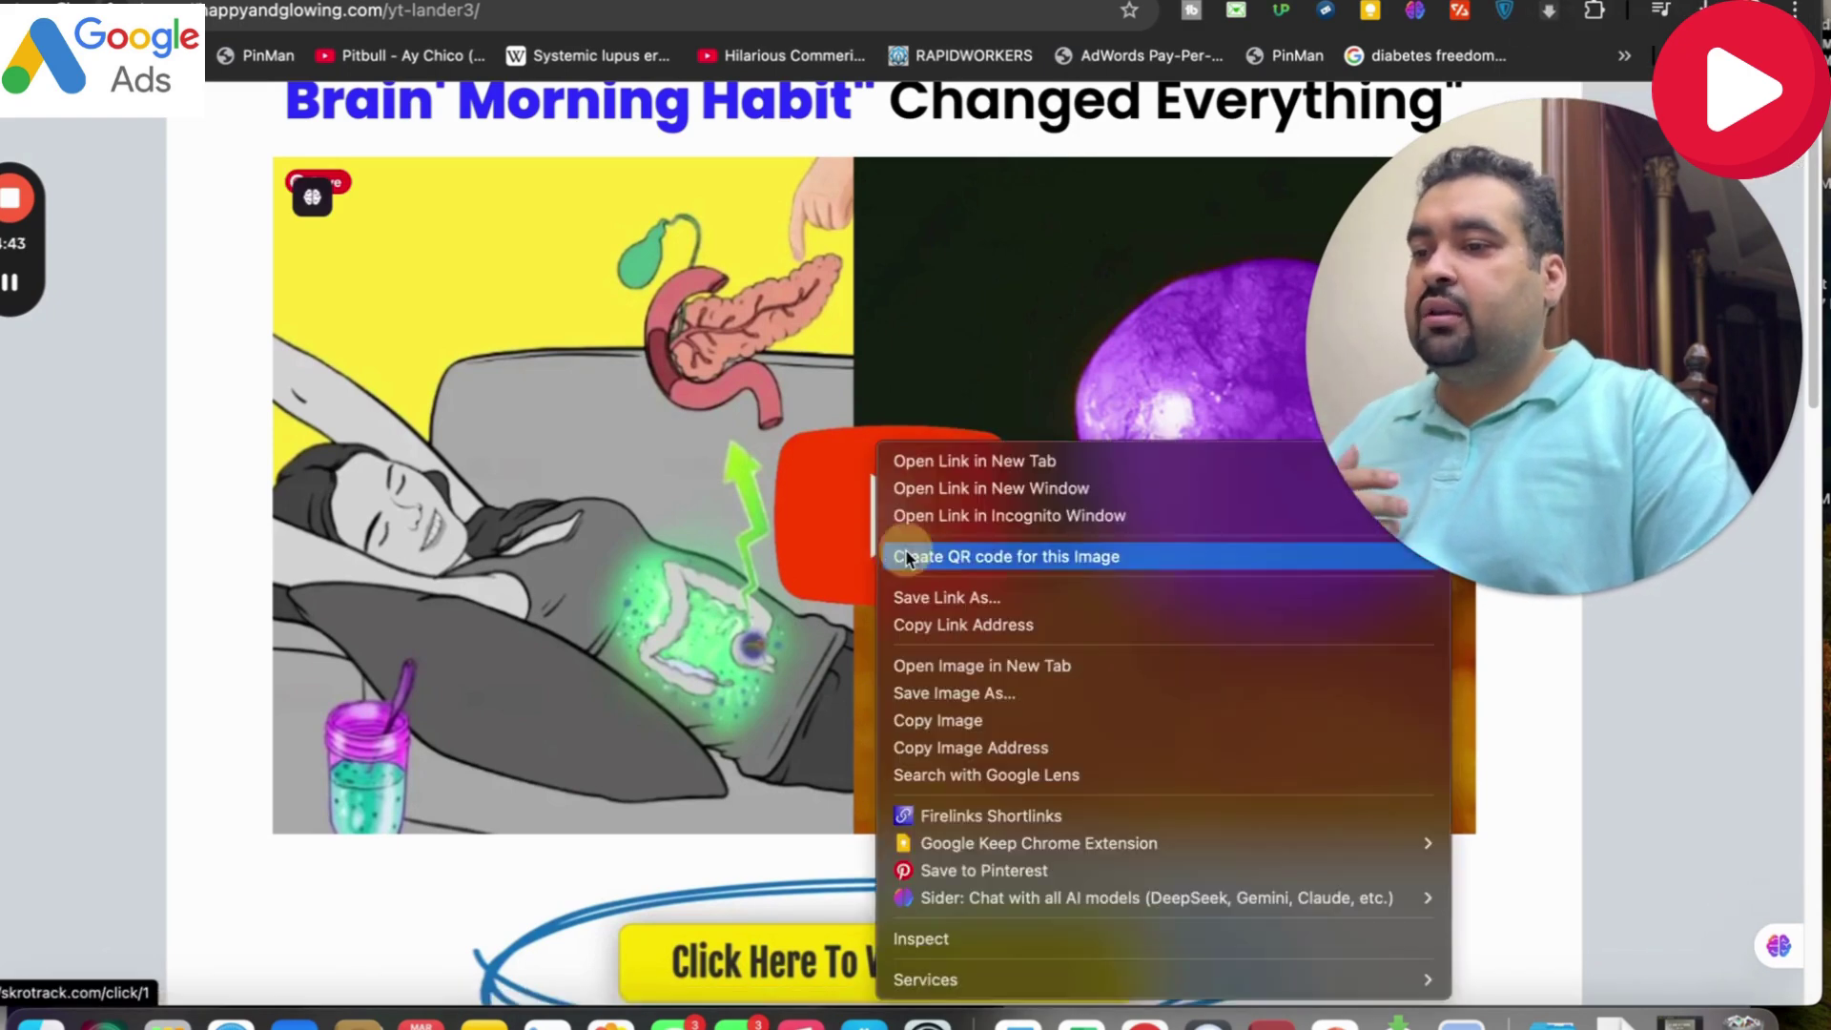
{"action": "left_click", "coordinate": [972, 460]}
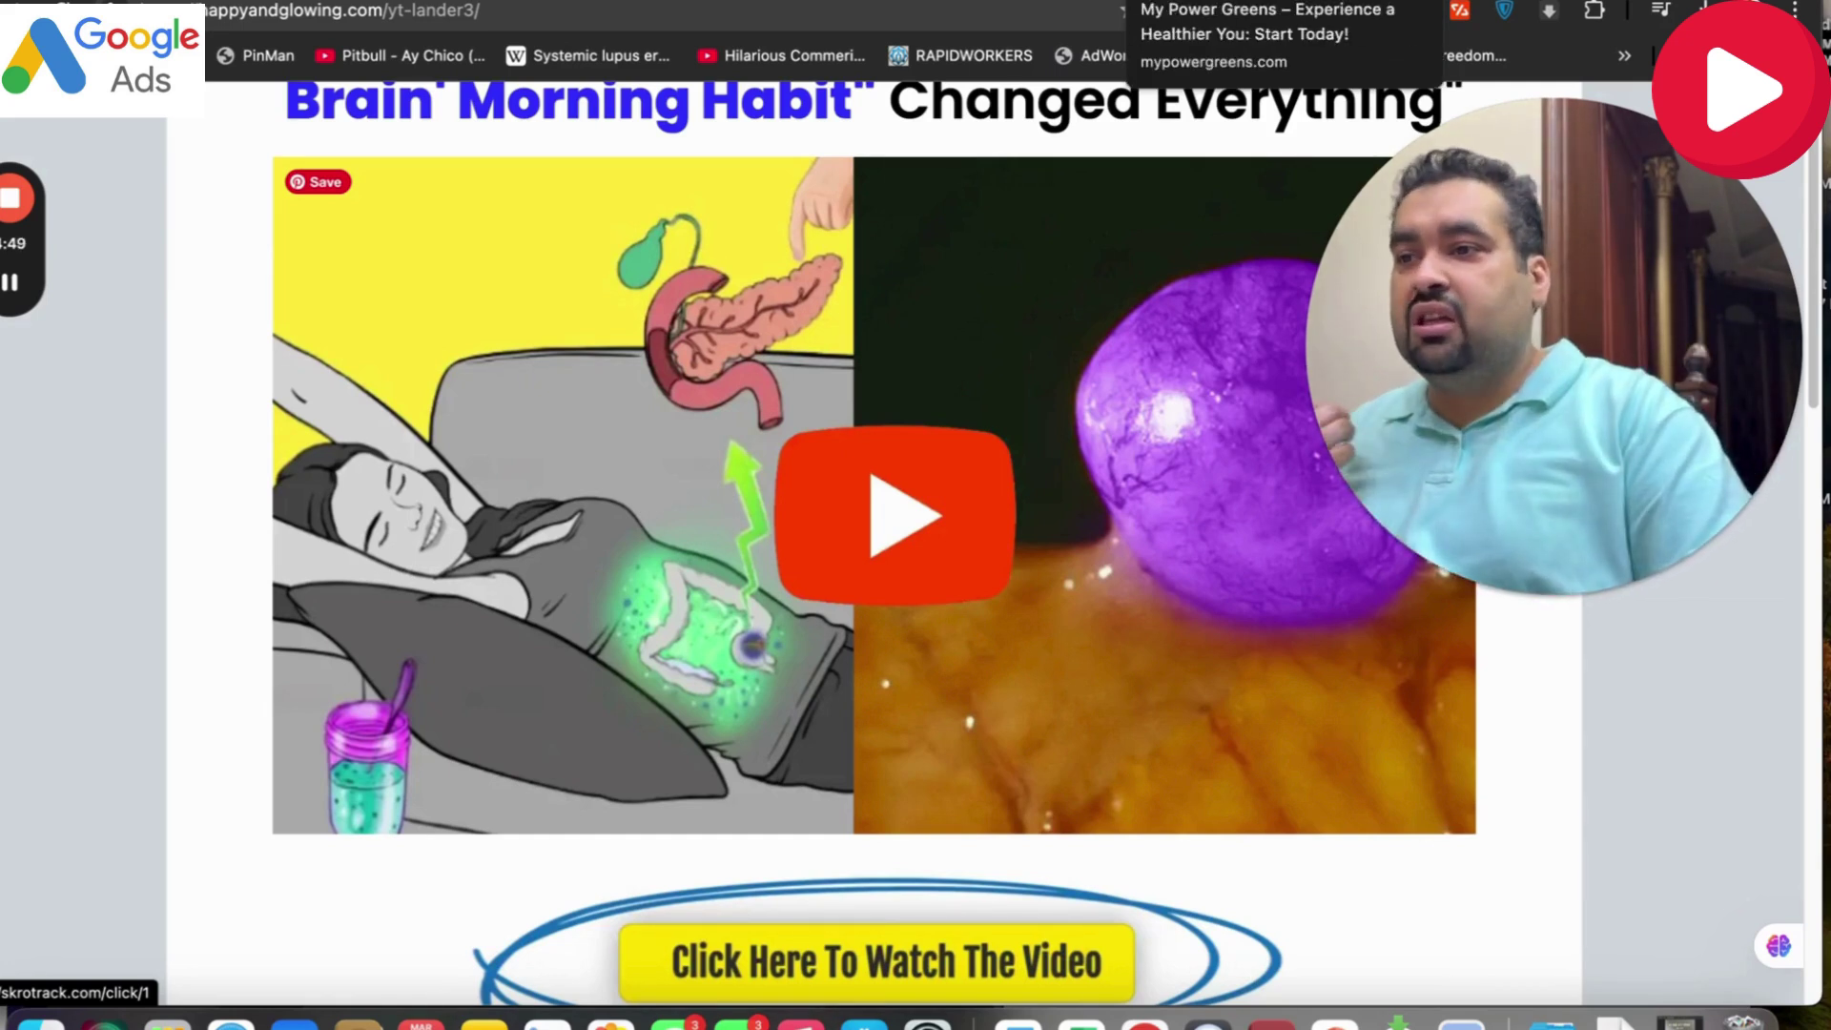
{"action": "left_click", "coordinate": [1183, 2]}
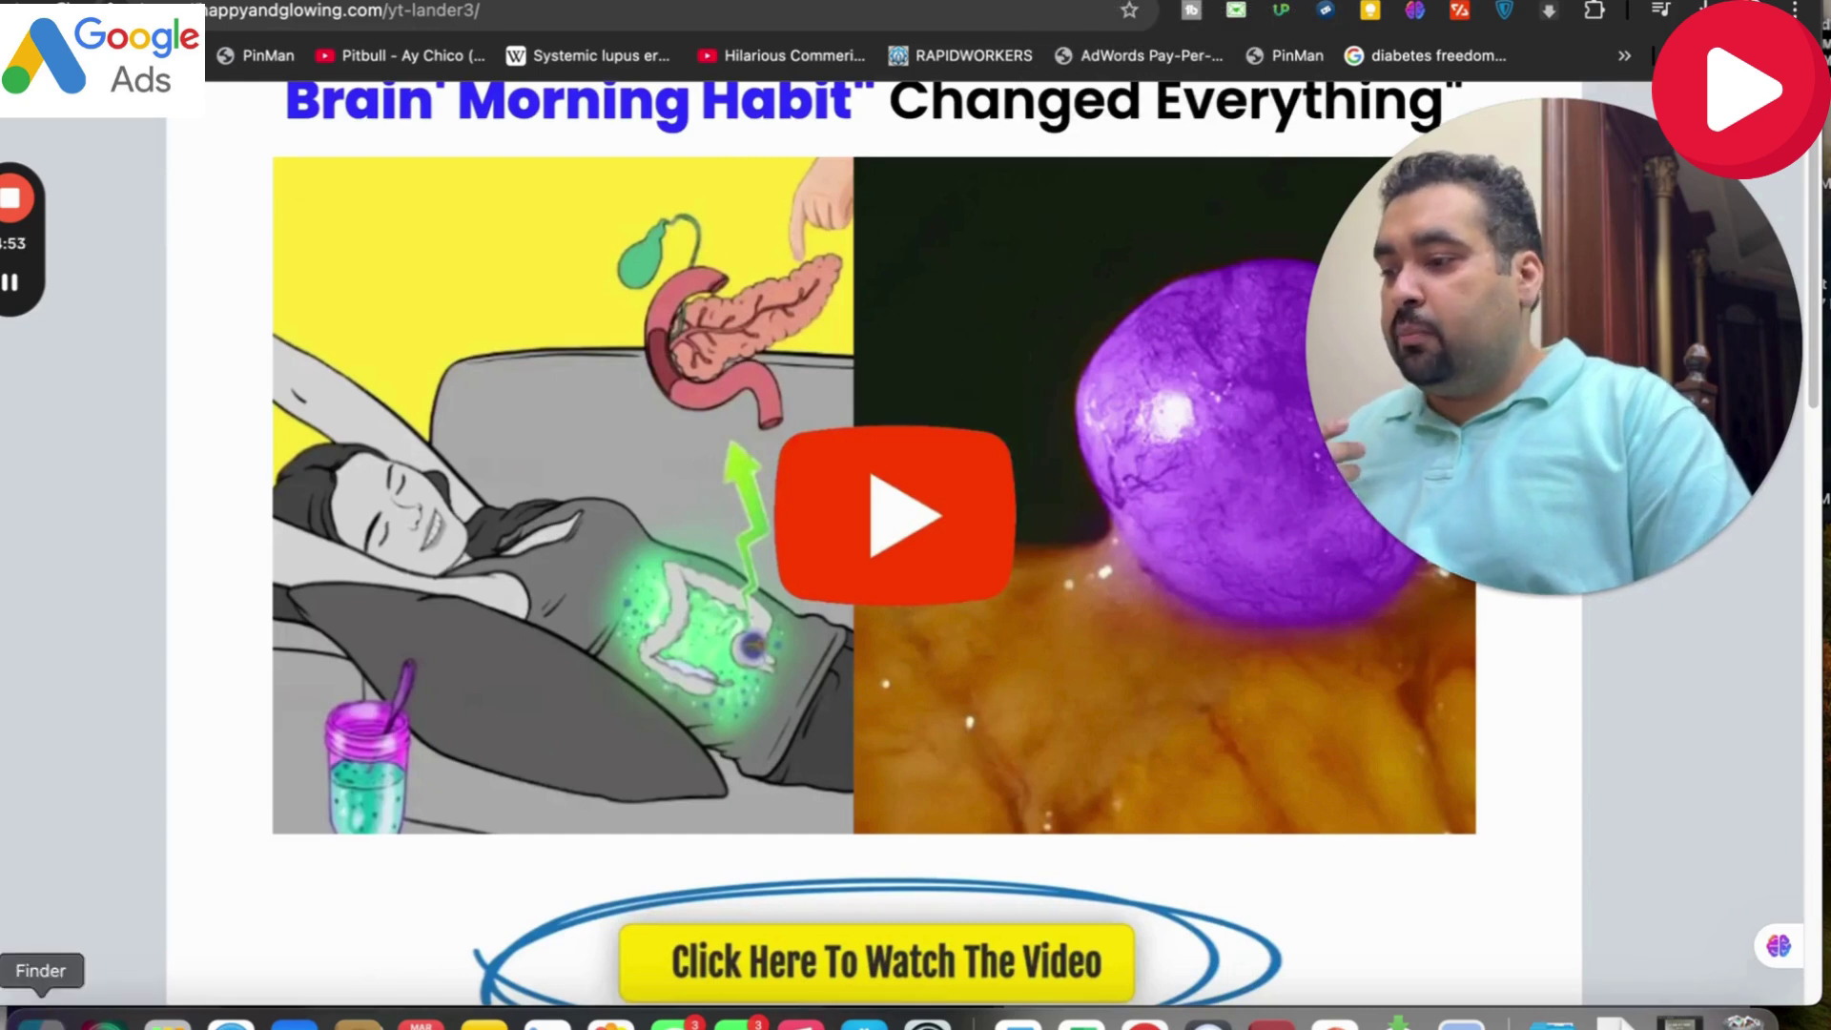
In Finder, view unnamed (3).png, Individual Results may vary.jpeg and Website ad check clickbait limited approval.jpeg from the Youtube Ads unreliable claims disapproved folder.
{"action": "left_click", "coordinate": [40, 1024]}
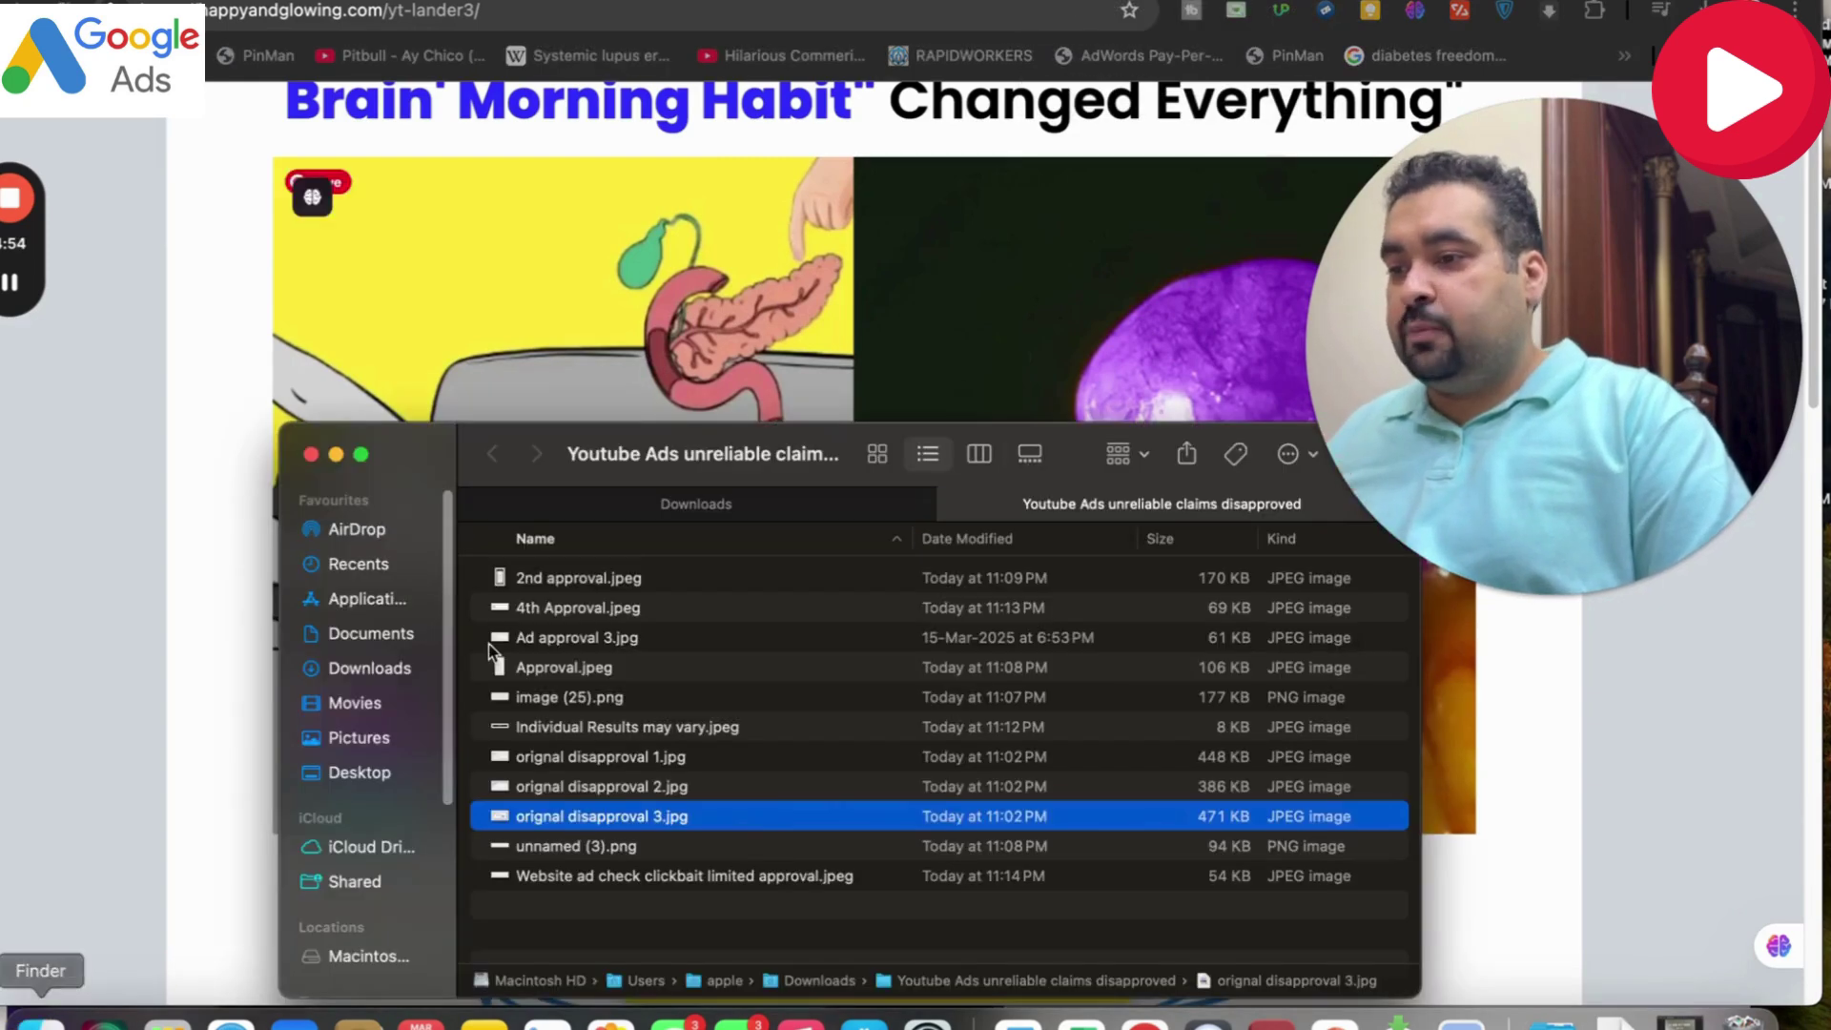
{"action": "double_click", "coordinate": [653, 846]}
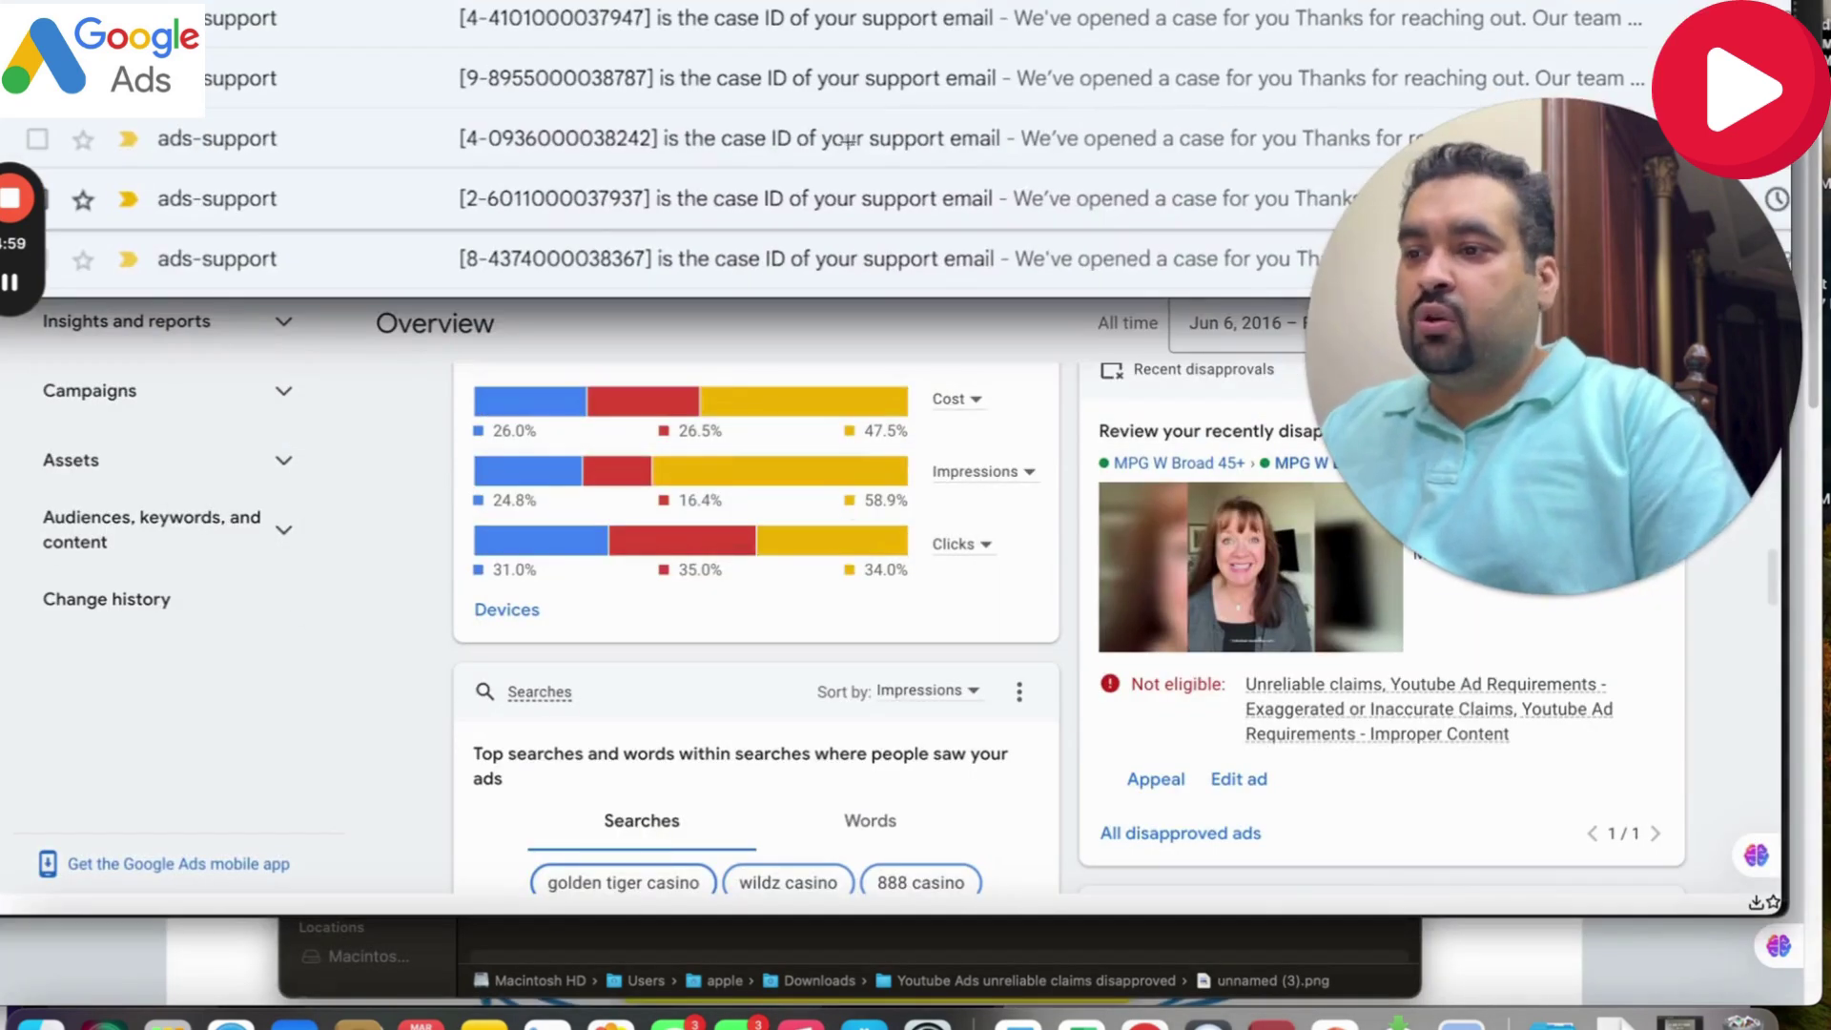
{"action": "left_click", "coordinate": [601, 947]}
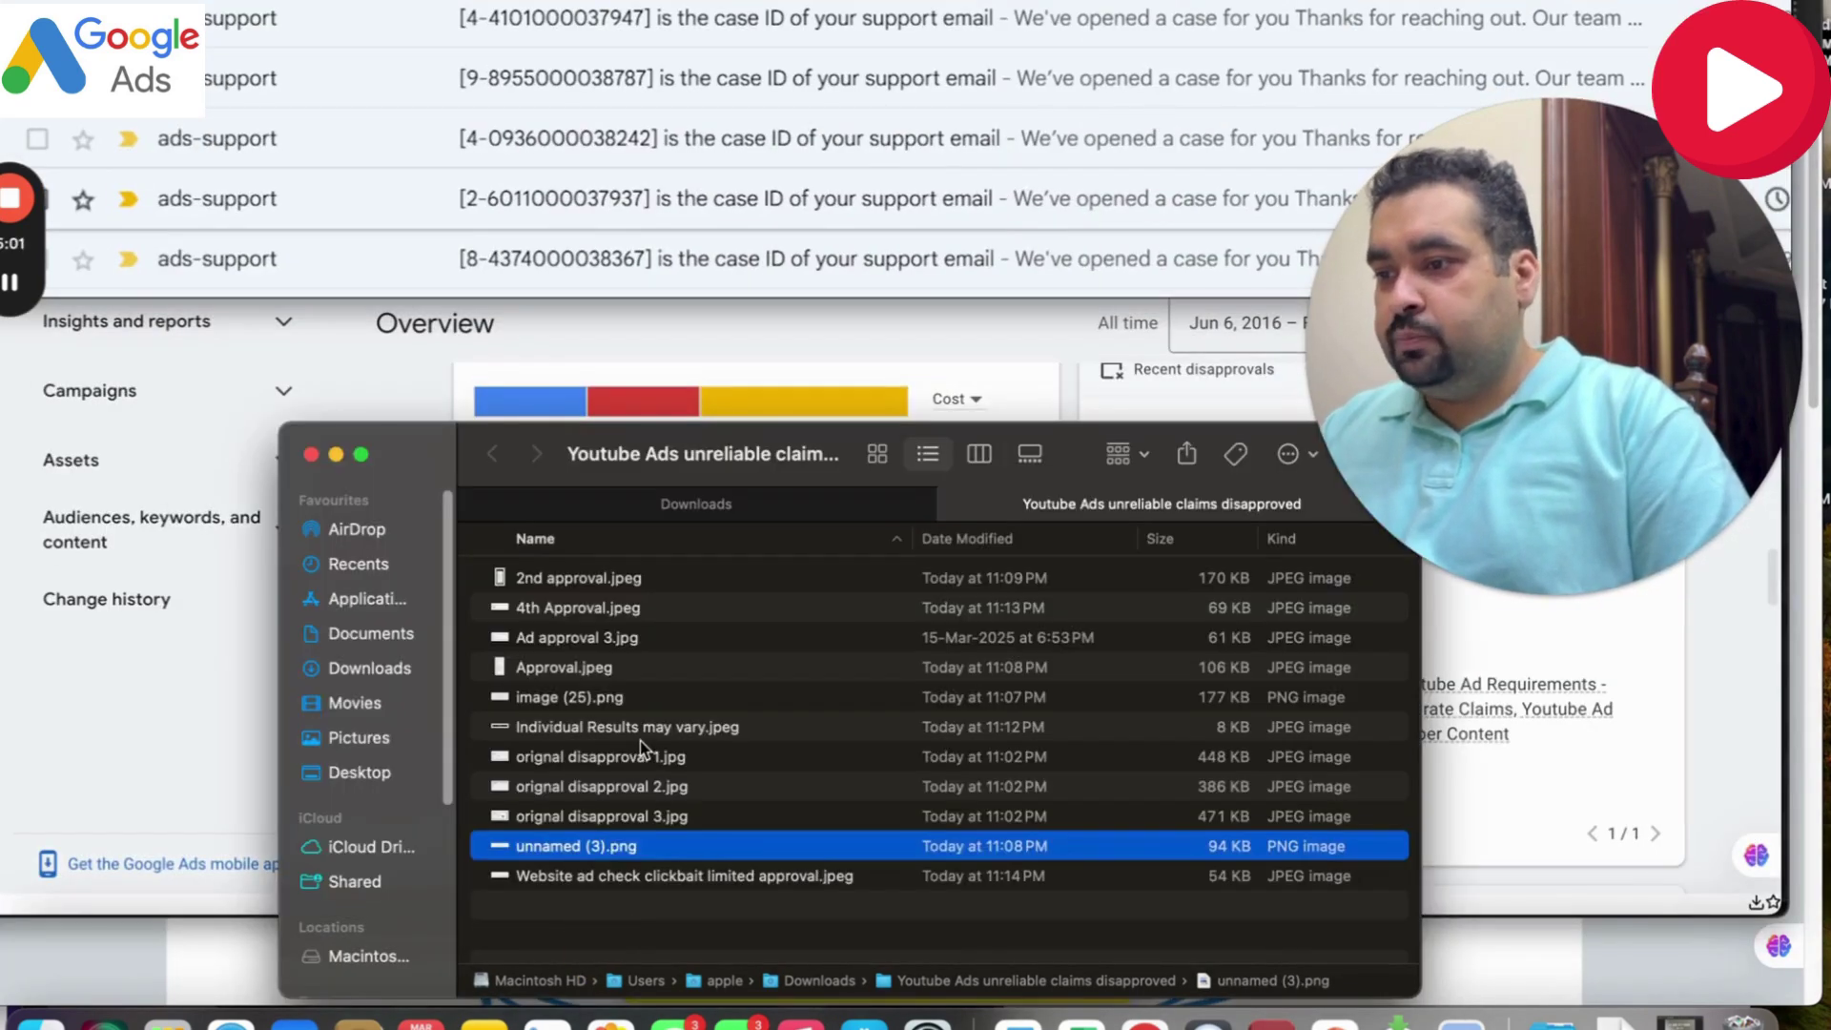
{"action": "double_click", "coordinate": [643, 728]}
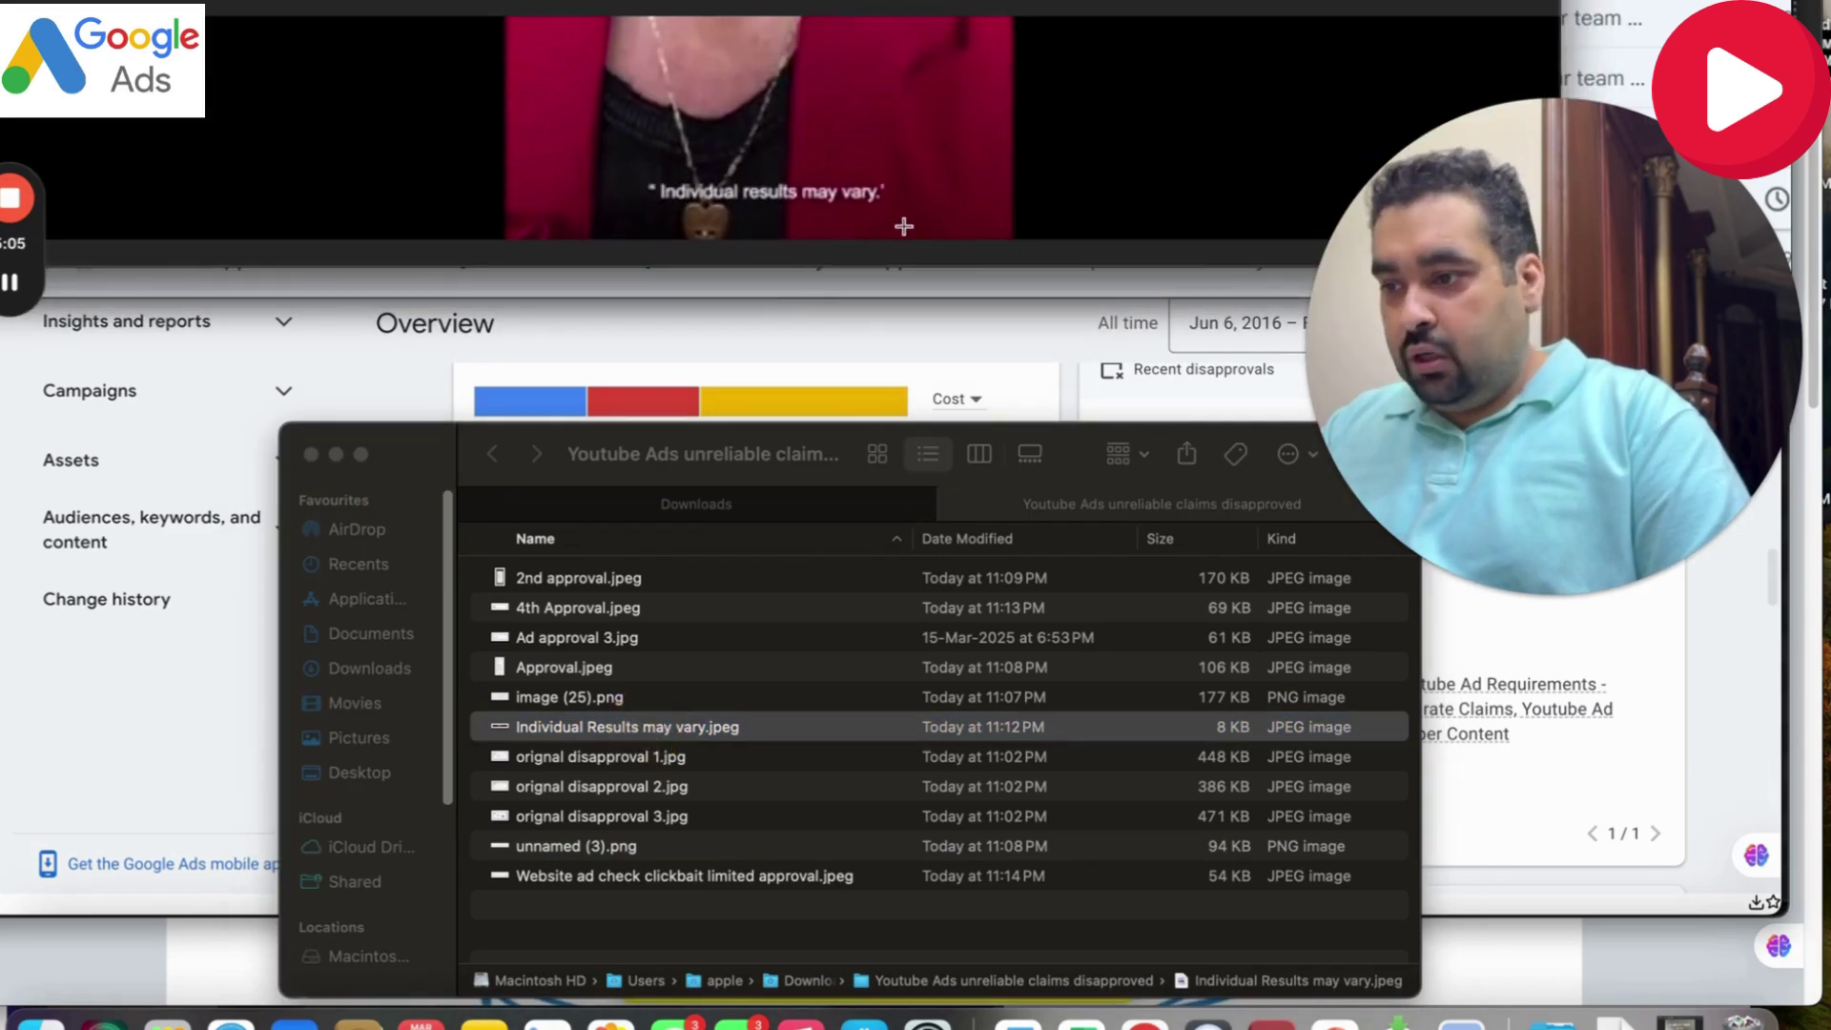
{"action": "double_click", "coordinate": [660, 878]}
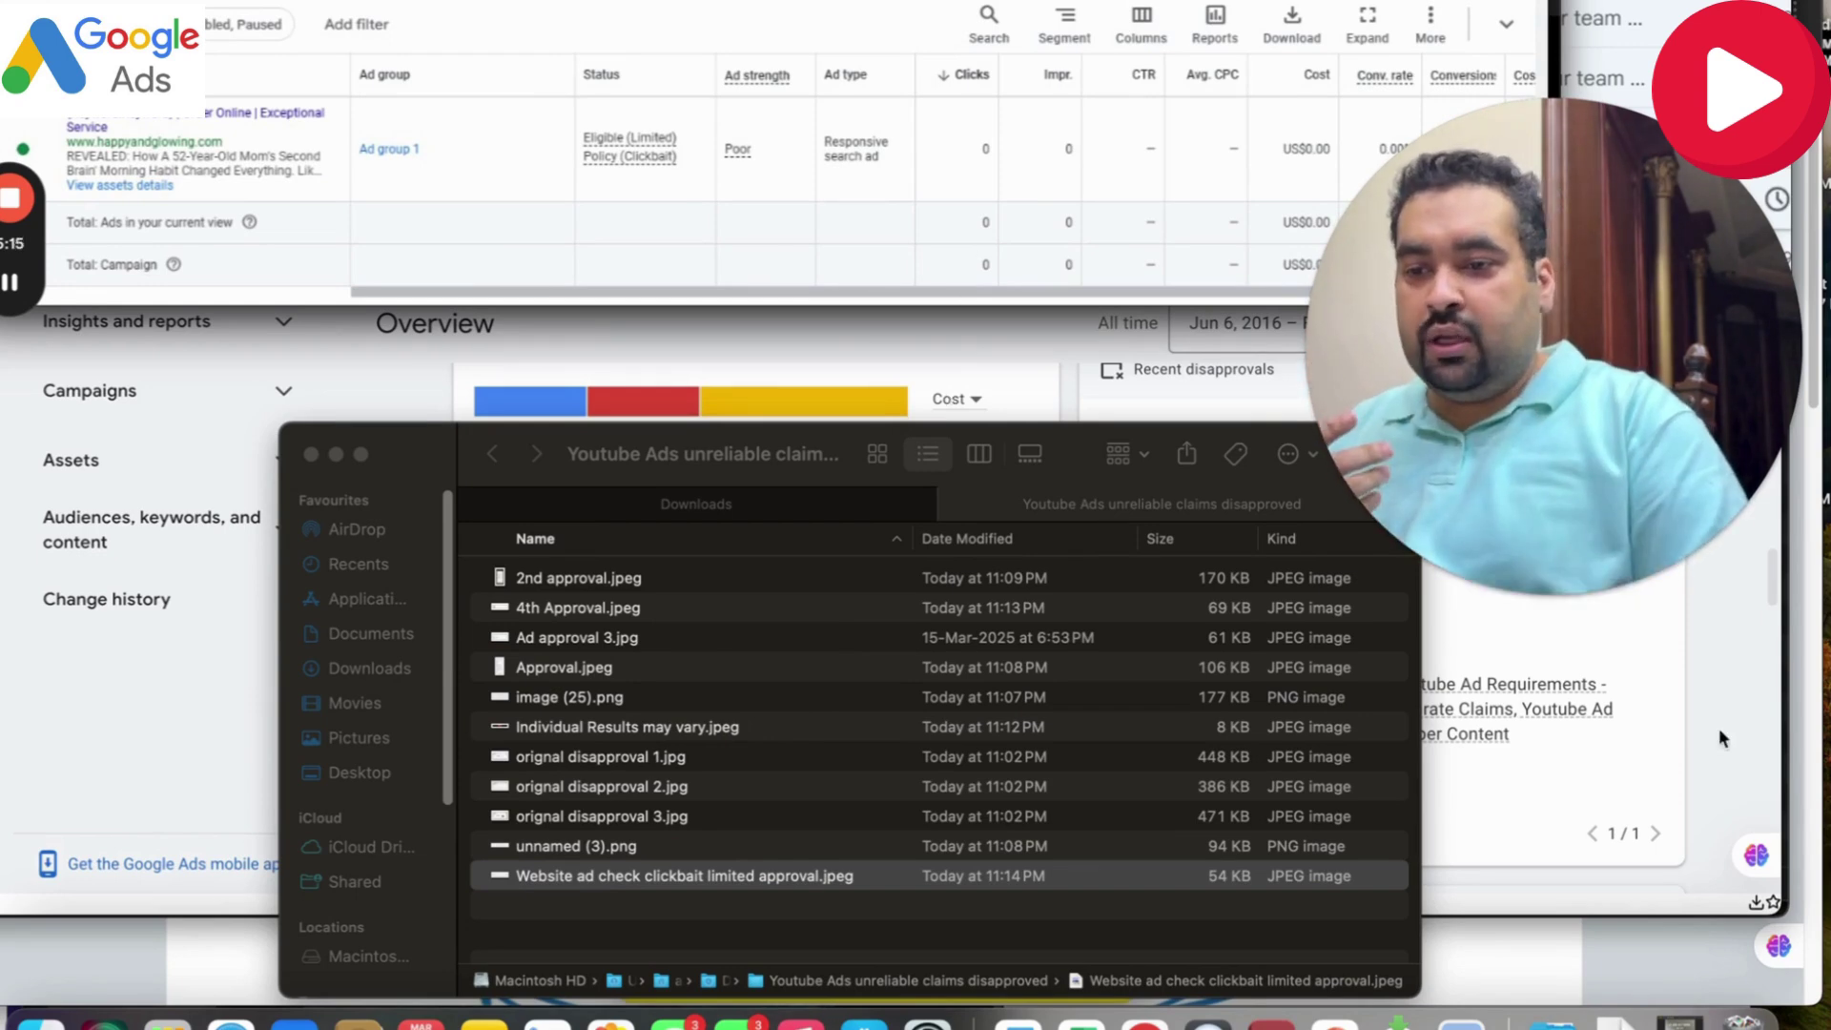
Switch back to the browser, check the "helpful video" YouTube page and return to the landing page.
{"action": "left_click", "coordinate": [1564, 949]}
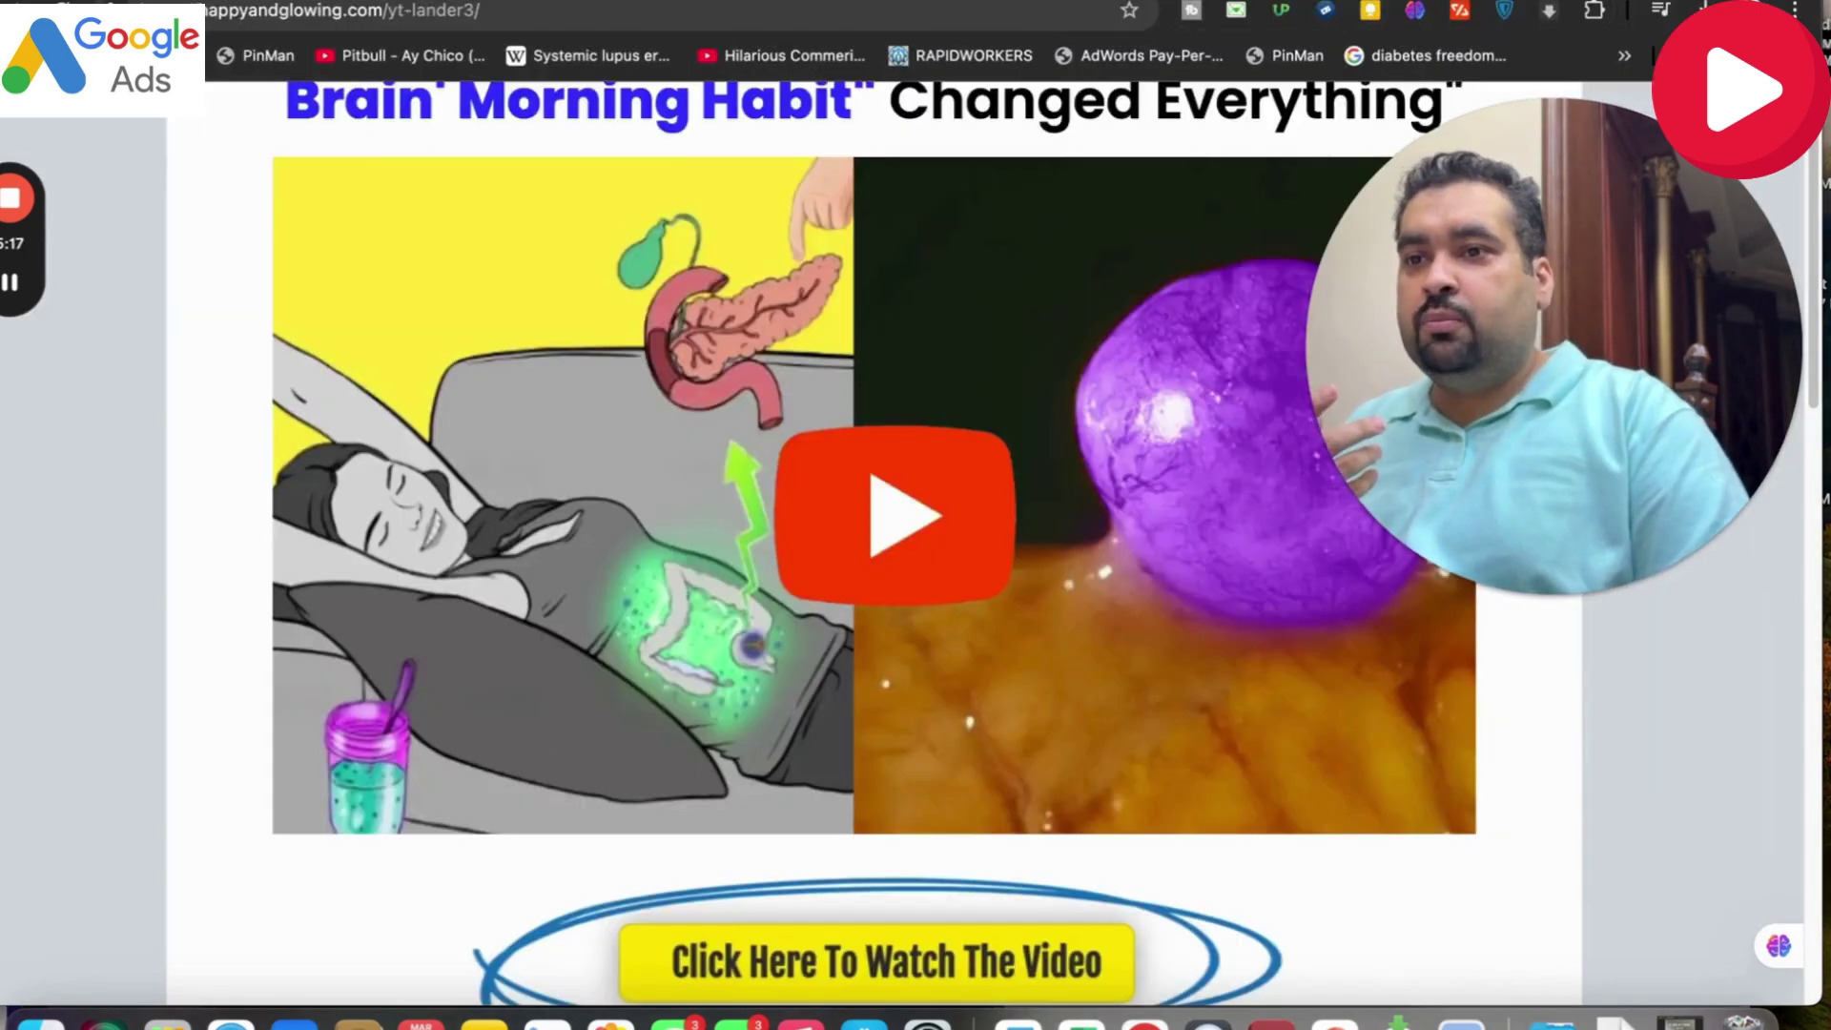
{"action": "key", "text": "ctrl+Tab"}
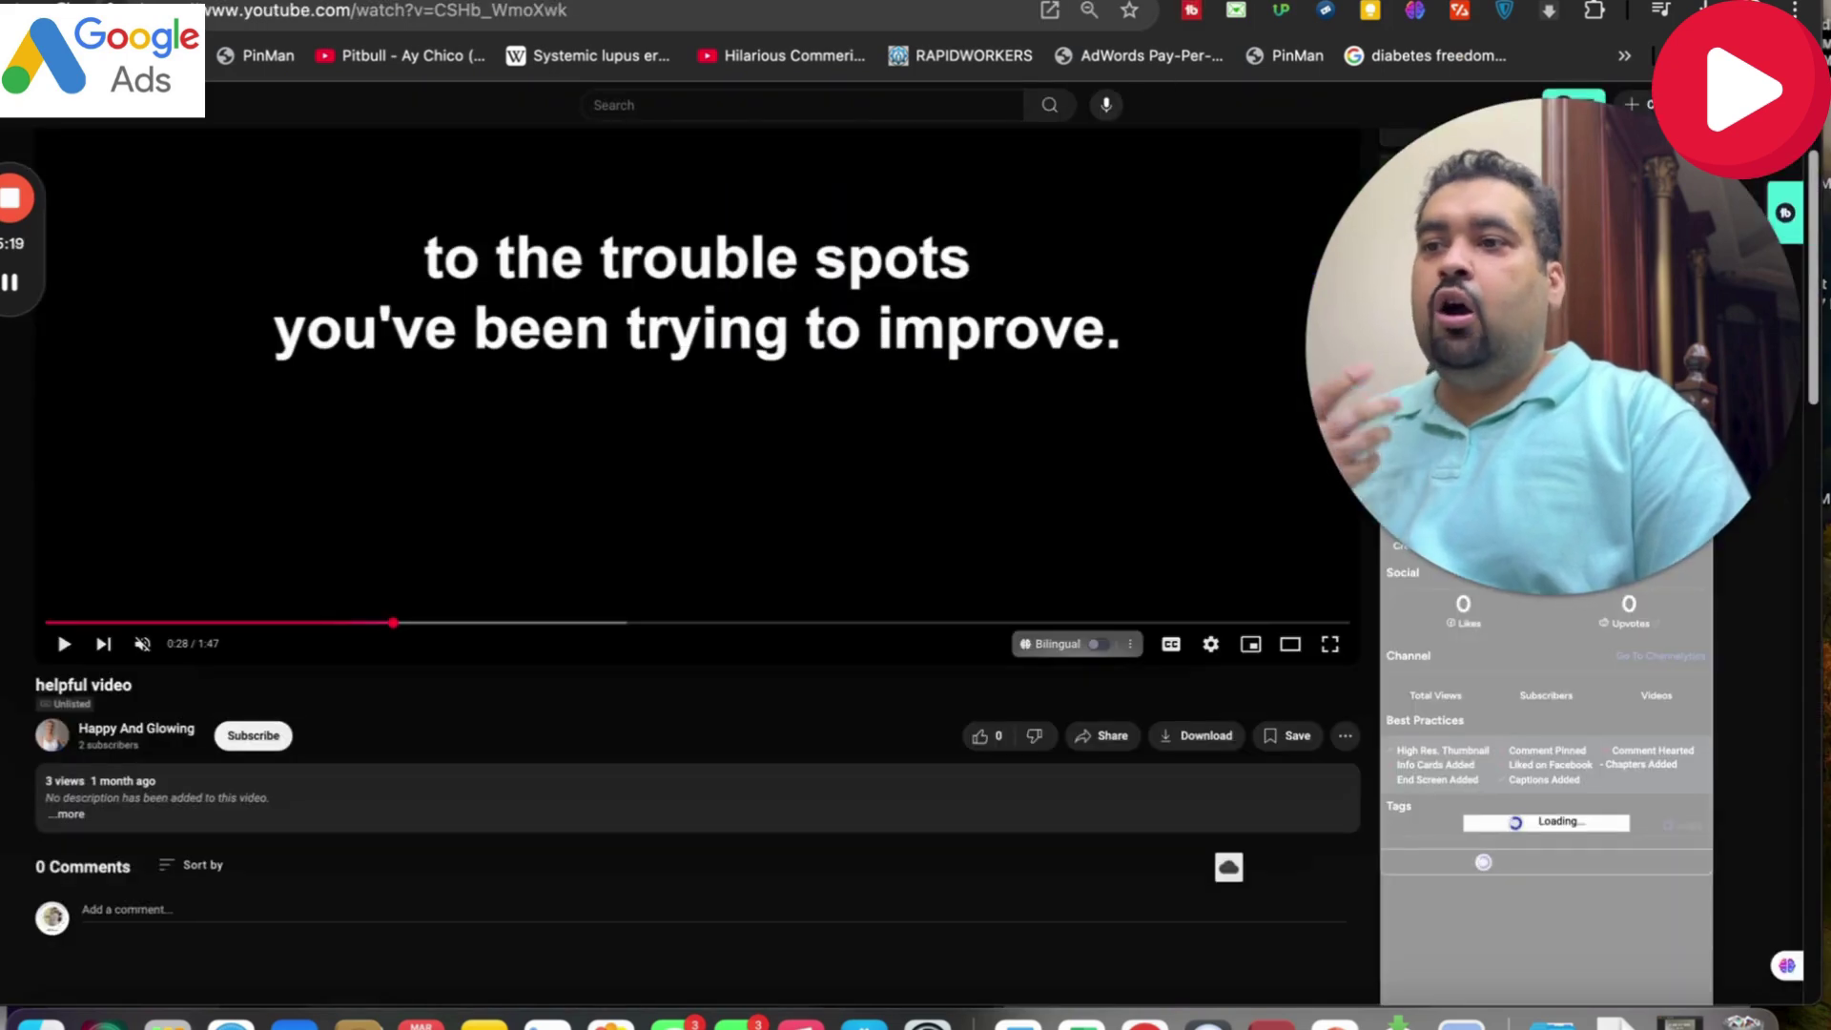
{"action": "key", "text": "ctrl+shift+Tab"}
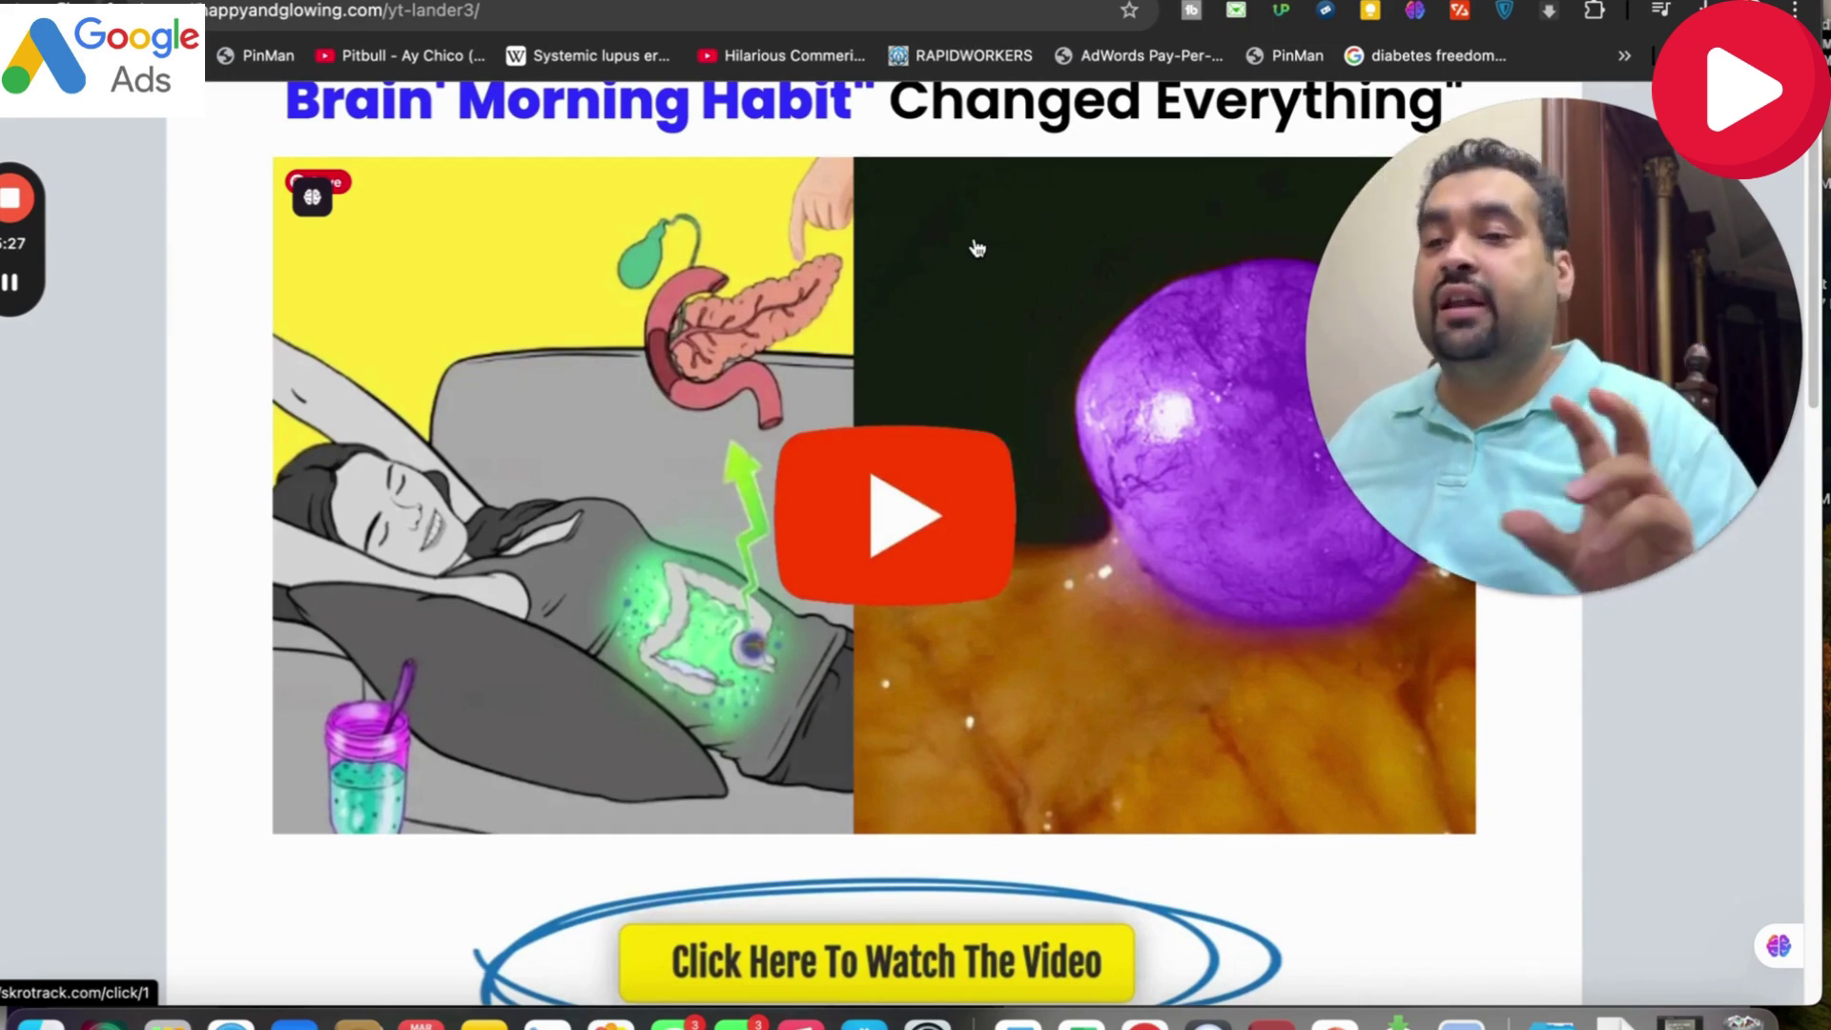
Switch back to the screenshot previews, enlarge the website ad check screenshot, and view unnamed (3).png and image (25).png listing the support case emails.
{"action": "key", "text": "super+Tab"}
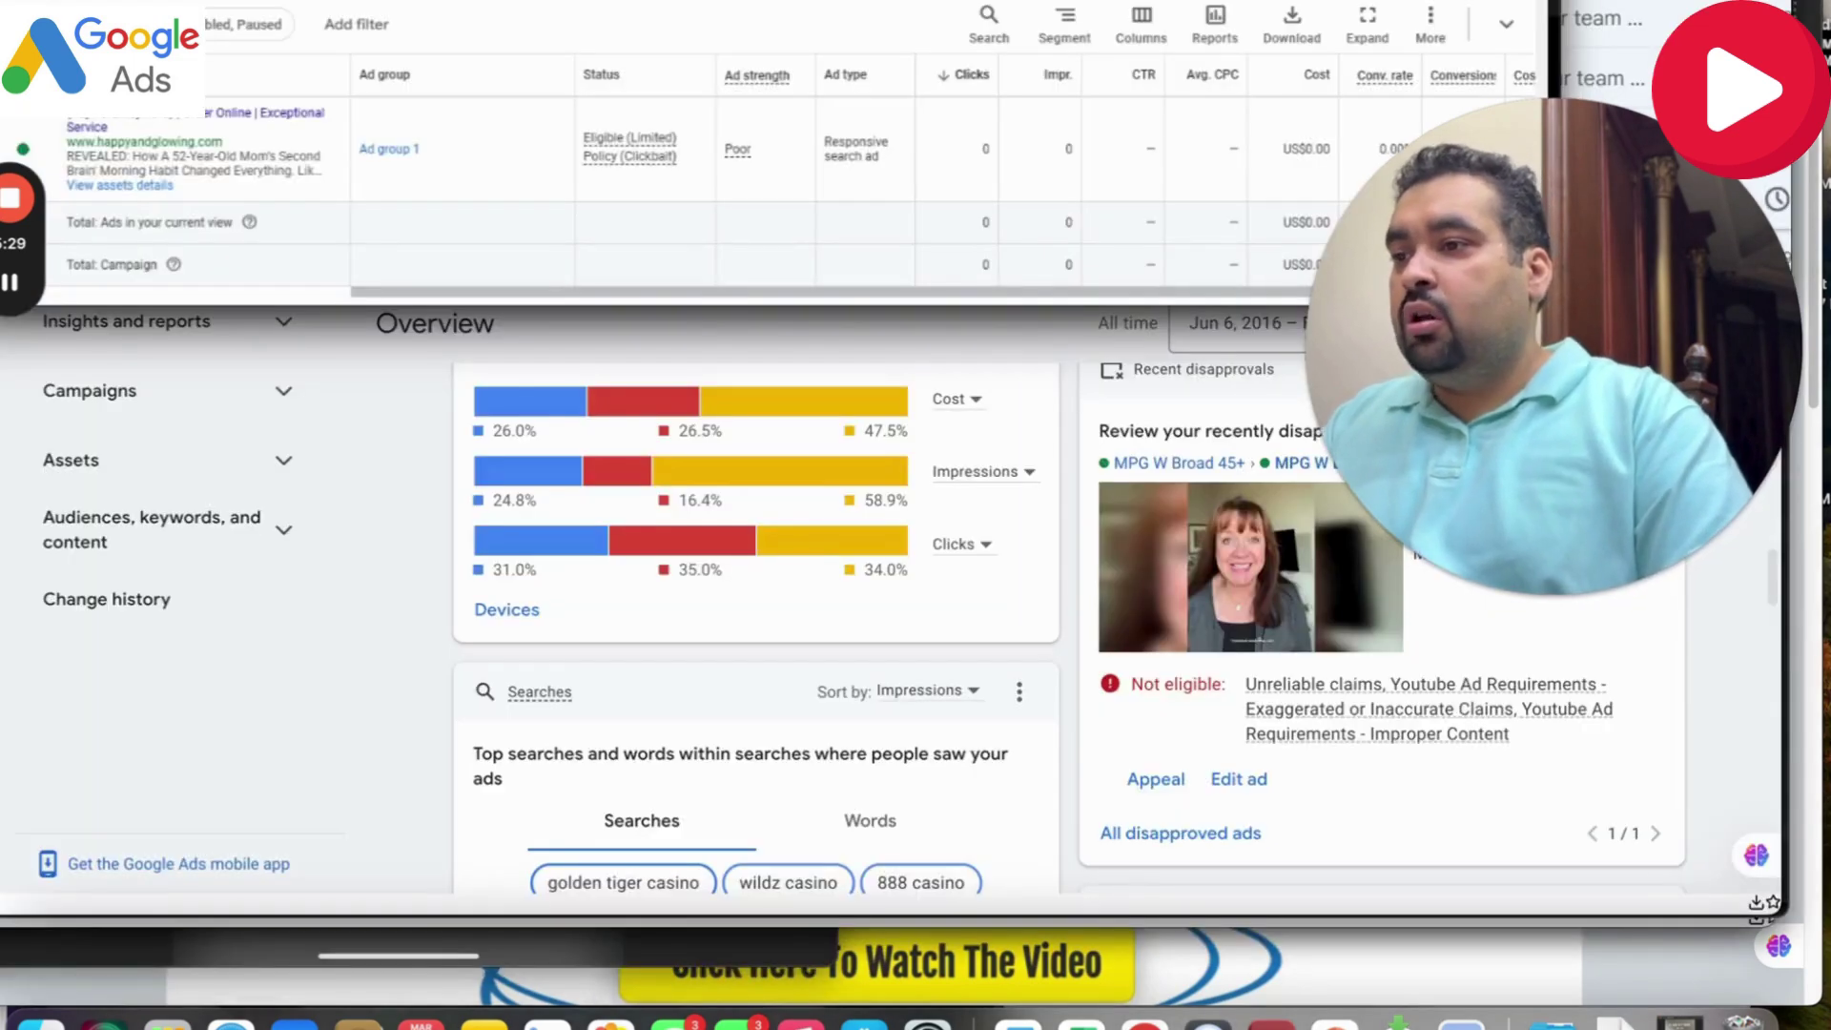
{"action": "left_click_drag", "start_coordinate": [717, 293], "coordinate": [728, 603]}
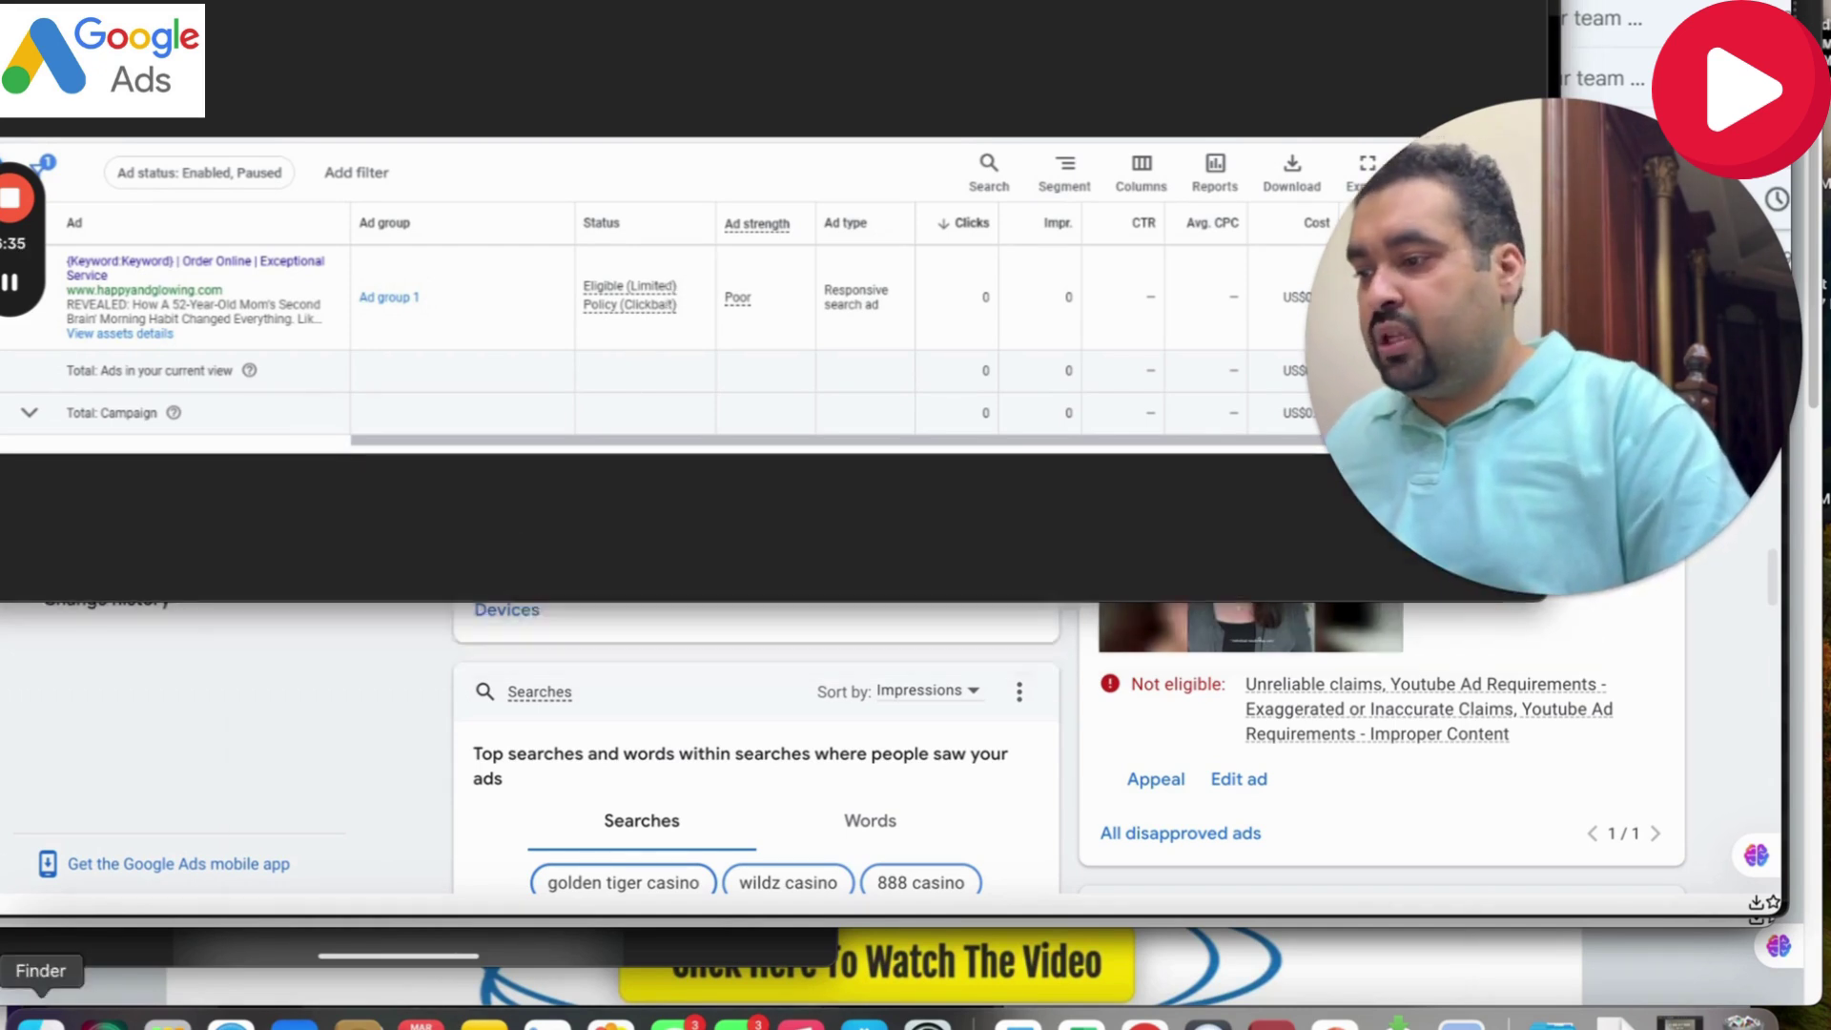
{"action": "left_click", "coordinate": [41, 1022]}
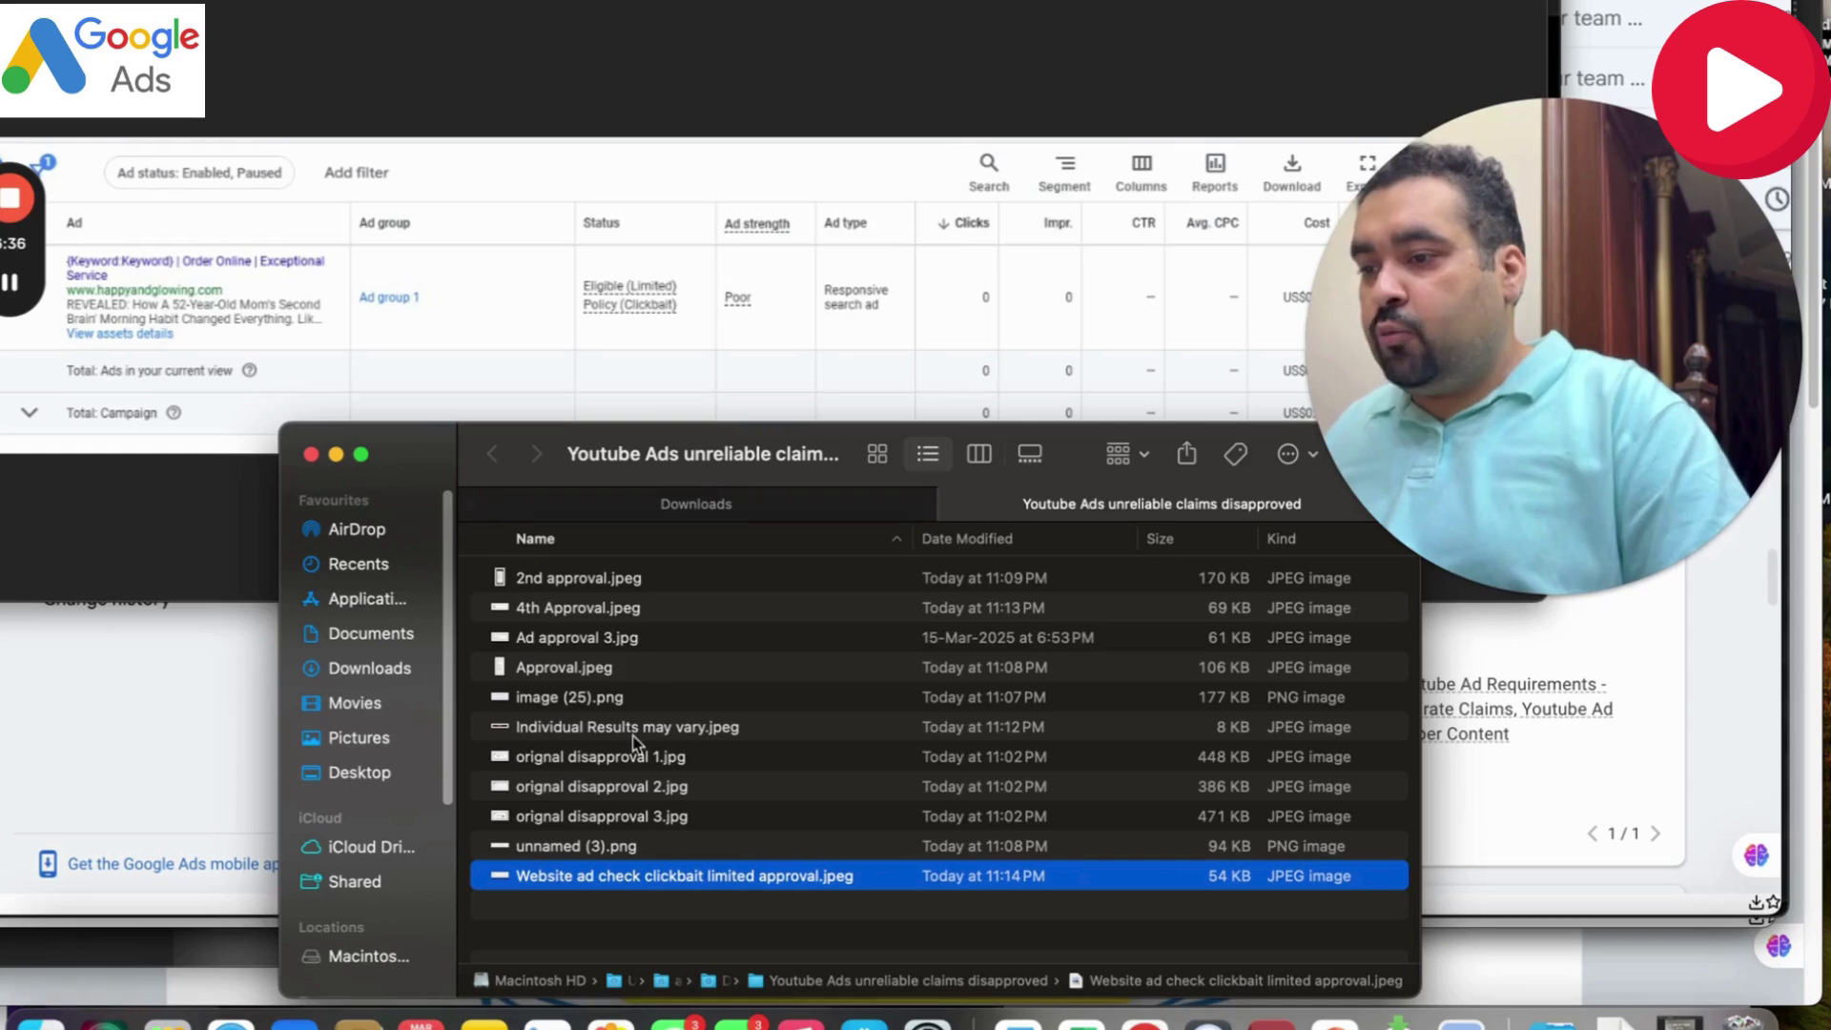
{"action": "left_click", "coordinate": [622, 846]}
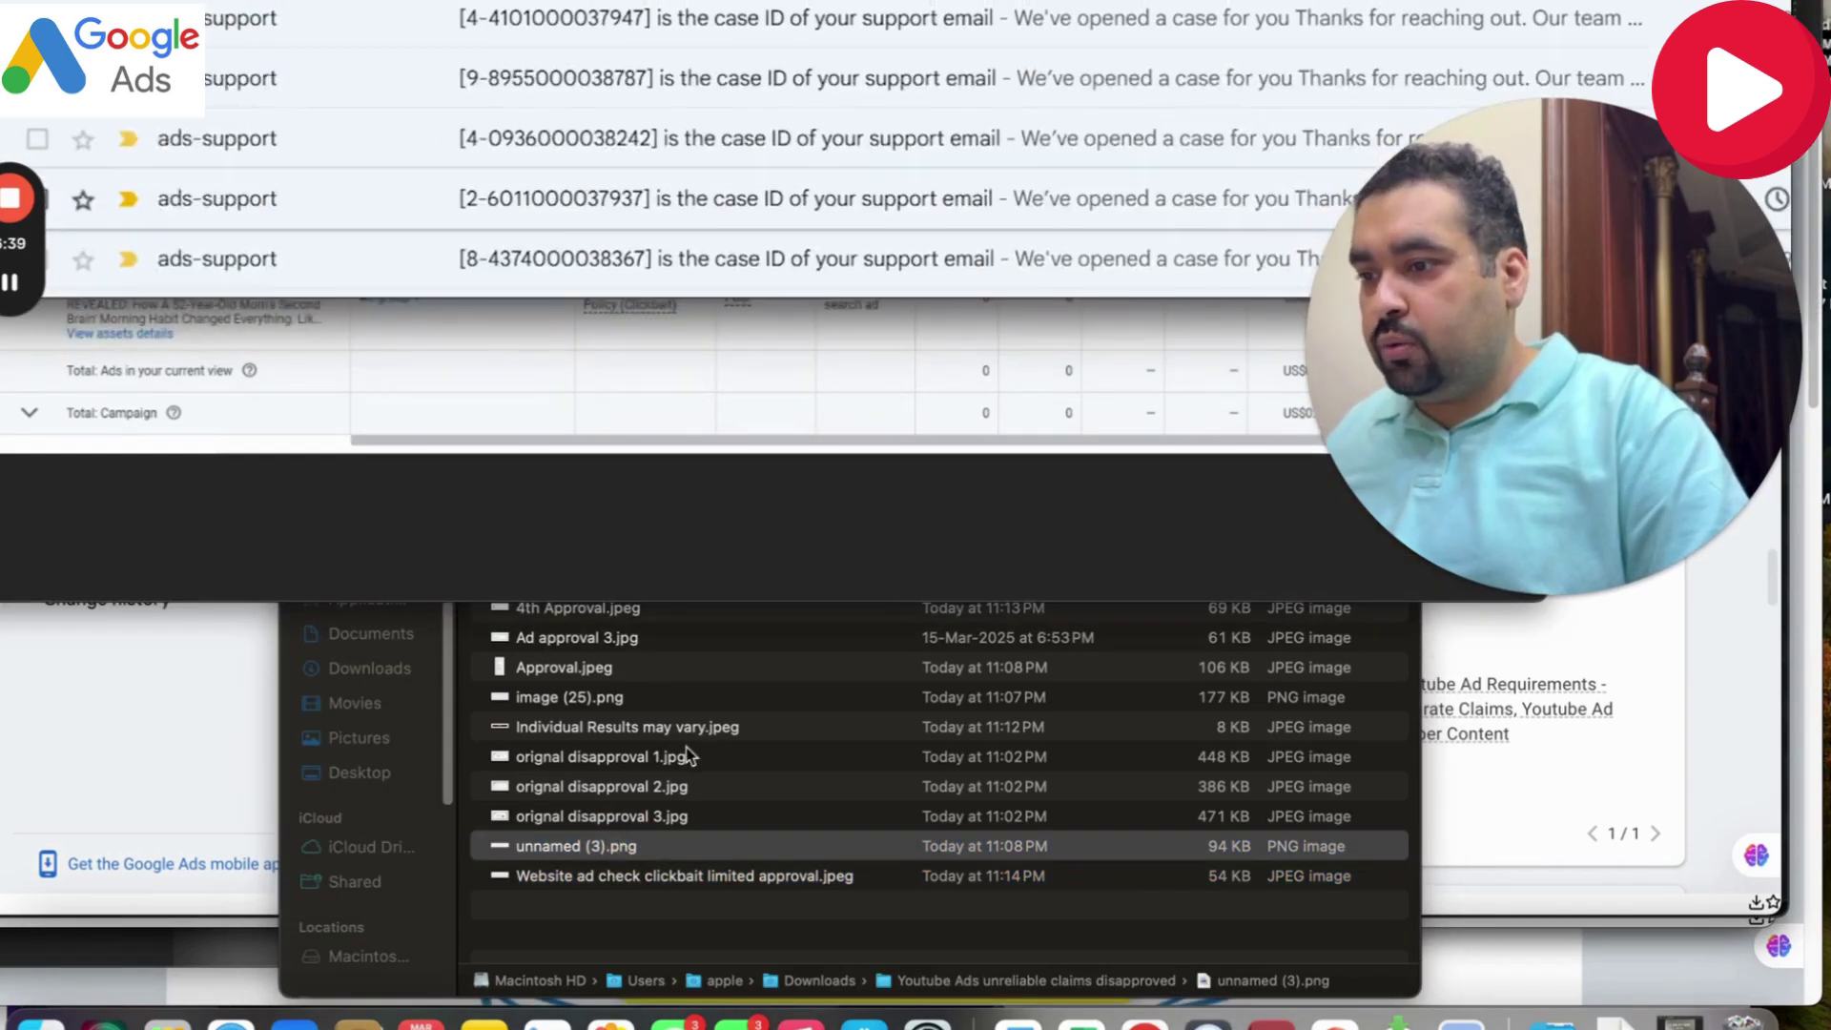
{"action": "left_click", "coordinate": [659, 696]}
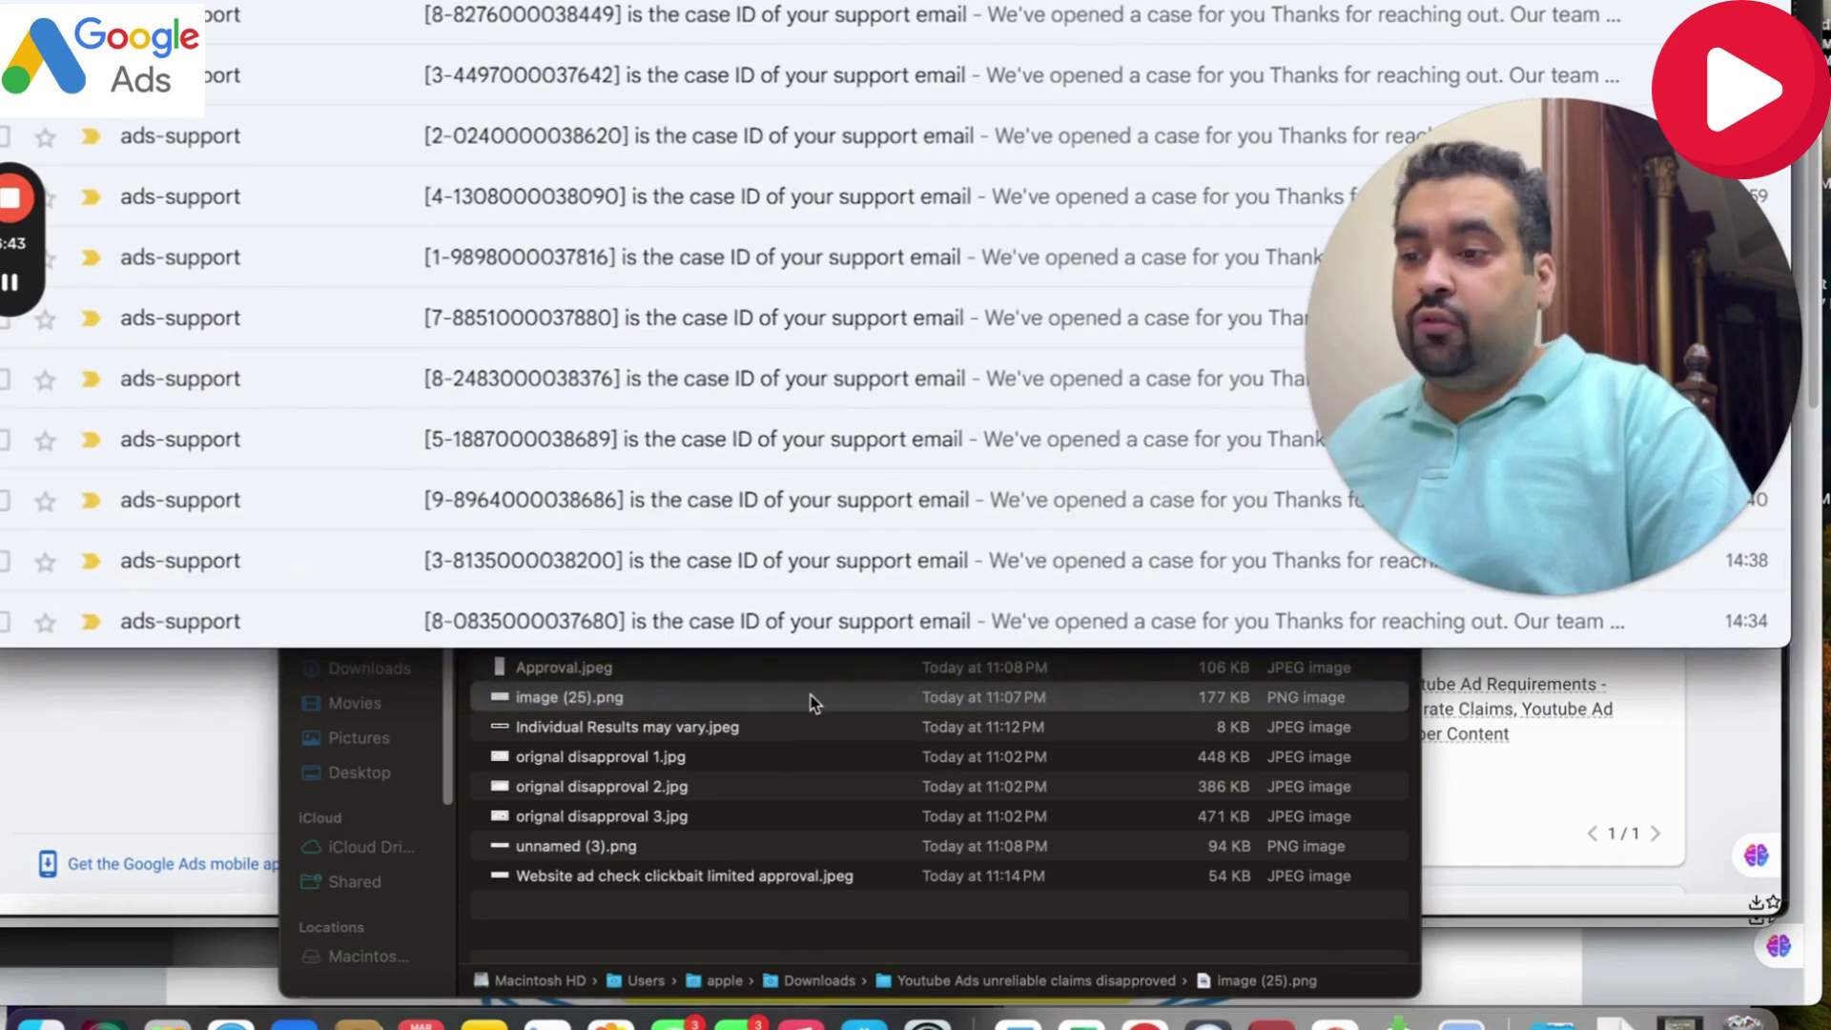
{"action": "left_click", "coordinate": [804, 689]}
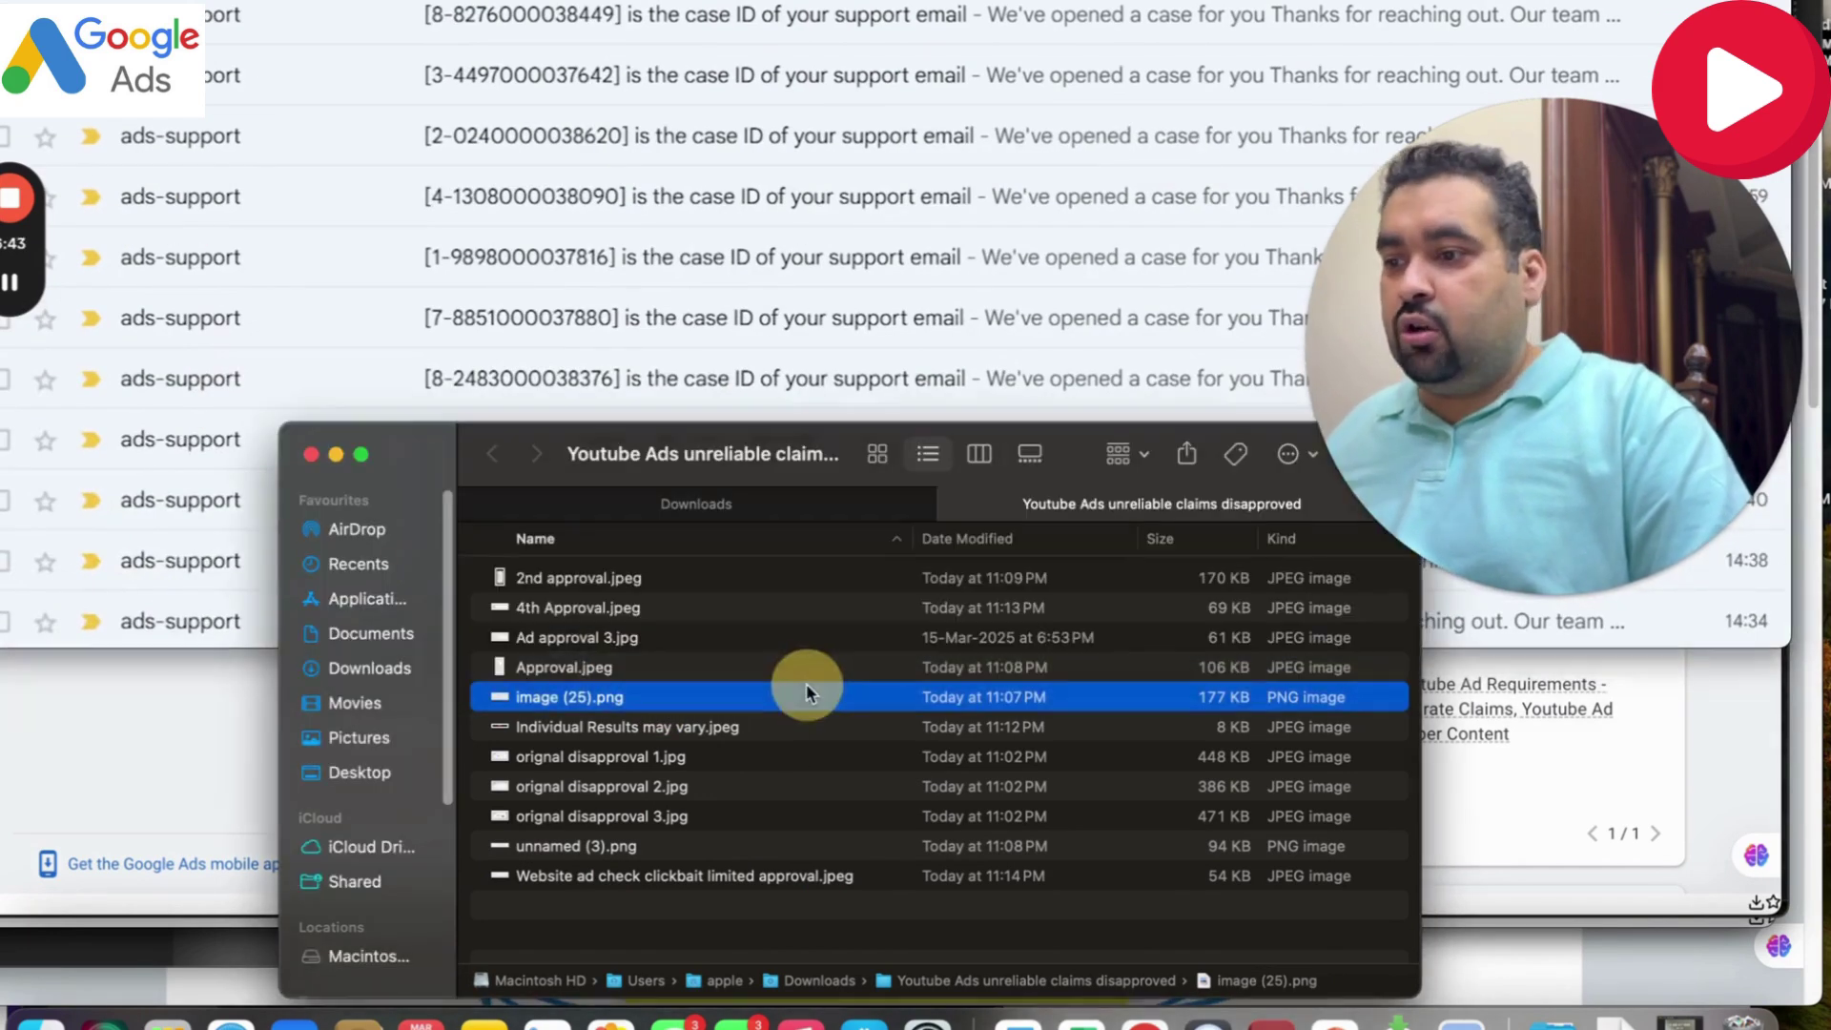
{"action": "left_click", "coordinate": [781, 667]}
{"action": "key", "text": "space"}
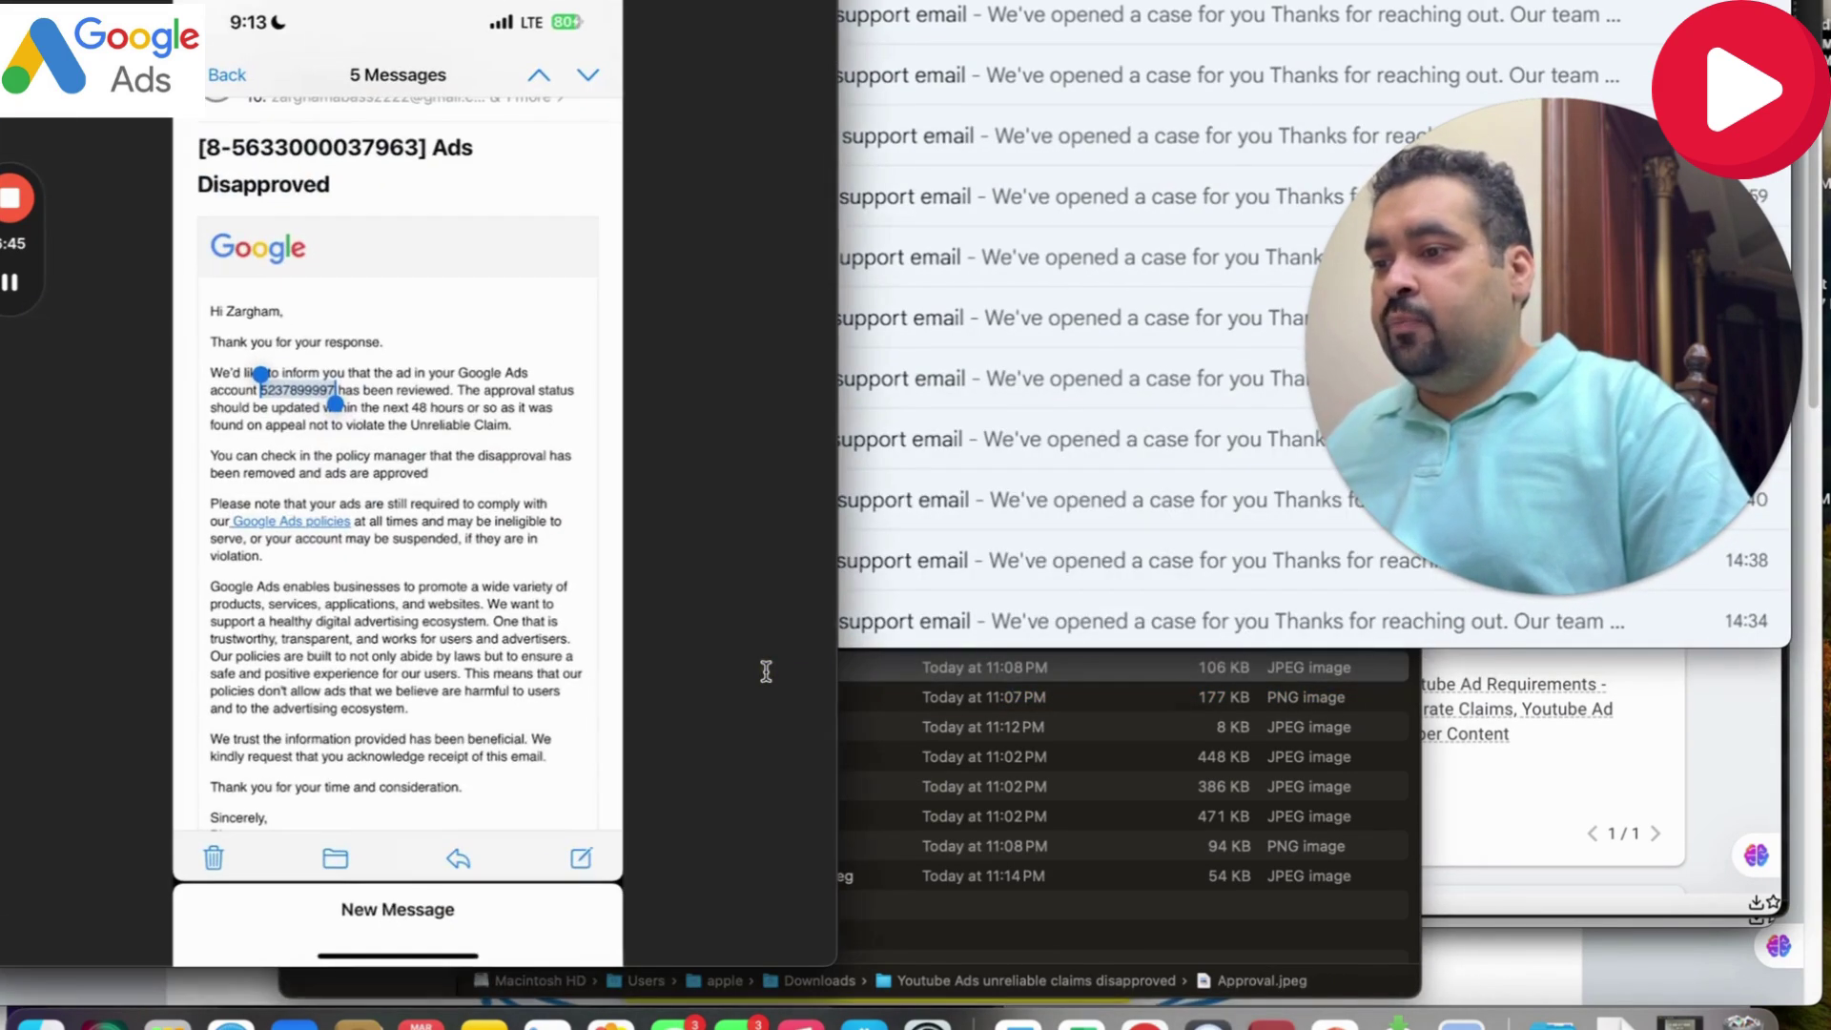
{"action": "left_click_drag", "start_coordinate": [837, 963], "coordinate": [1568, 953]}
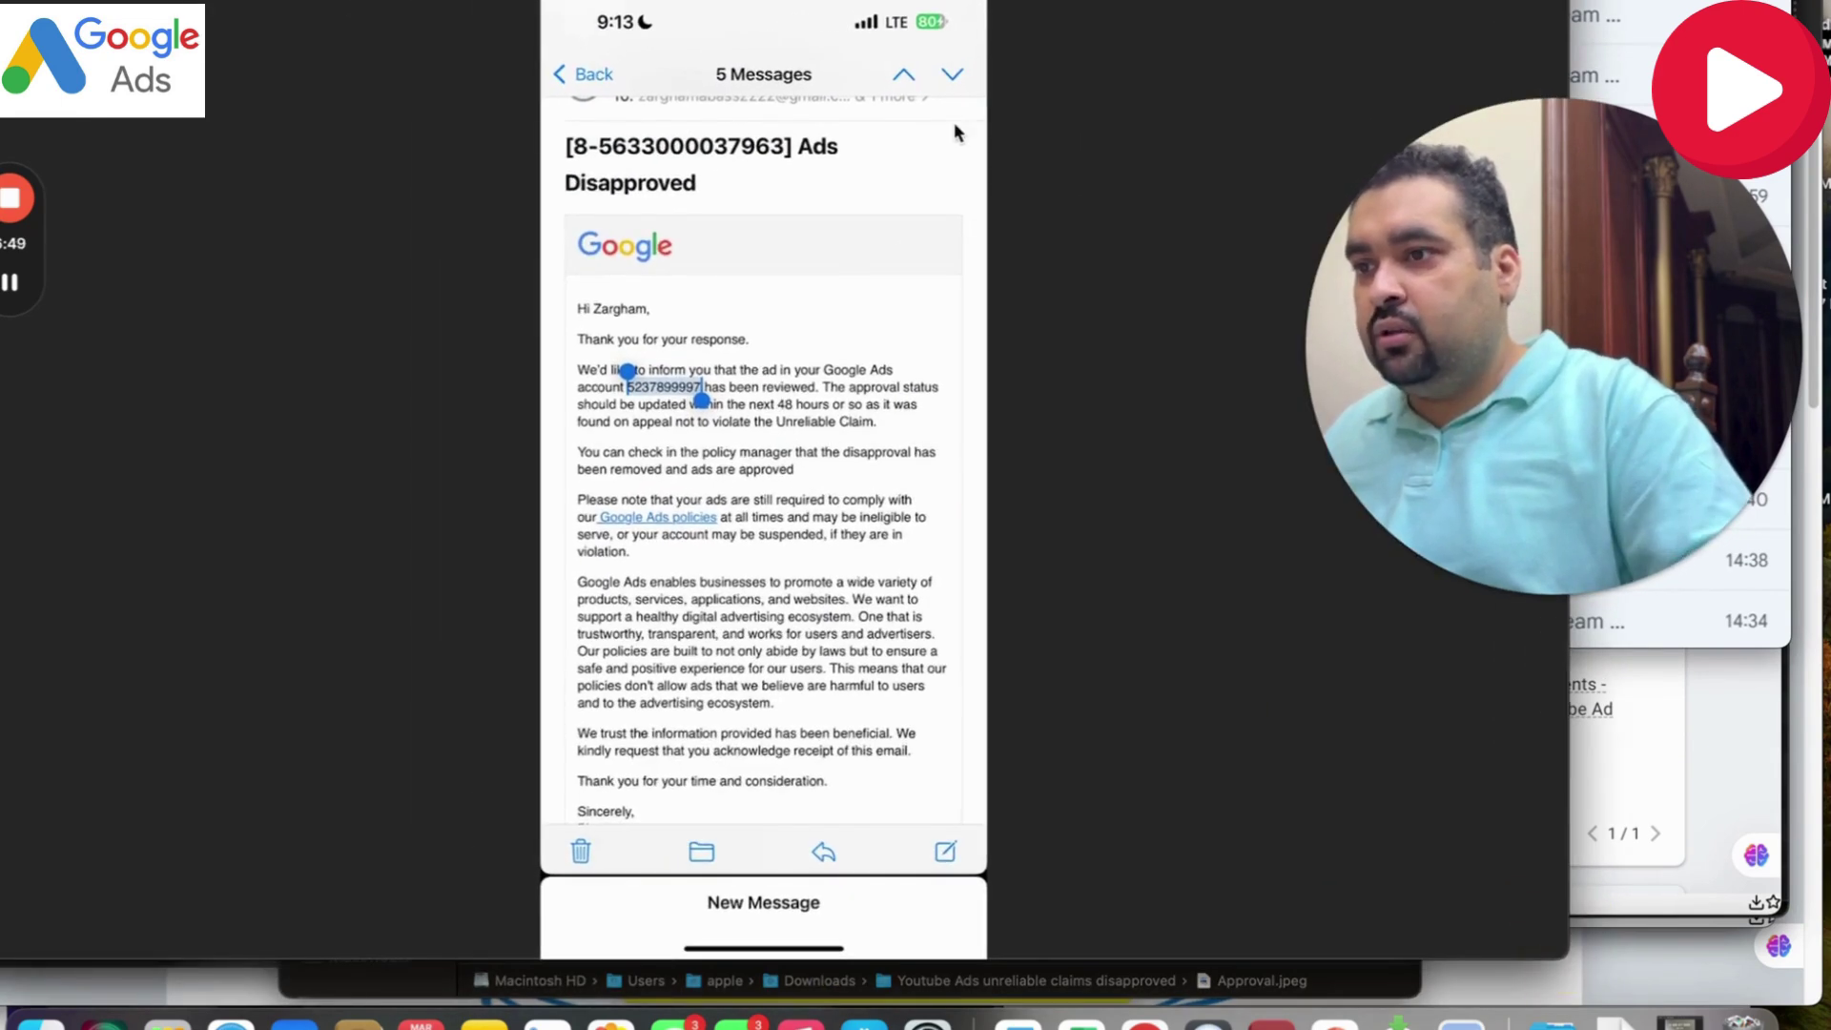
{"action": "scroll", "coordinate": [861, 314], "scroll_direction": "up", "scroll_amount": 3}
{"action": "scroll", "coordinate": [860, 314], "scroll_direction": "up", "scroll_amount": 3}
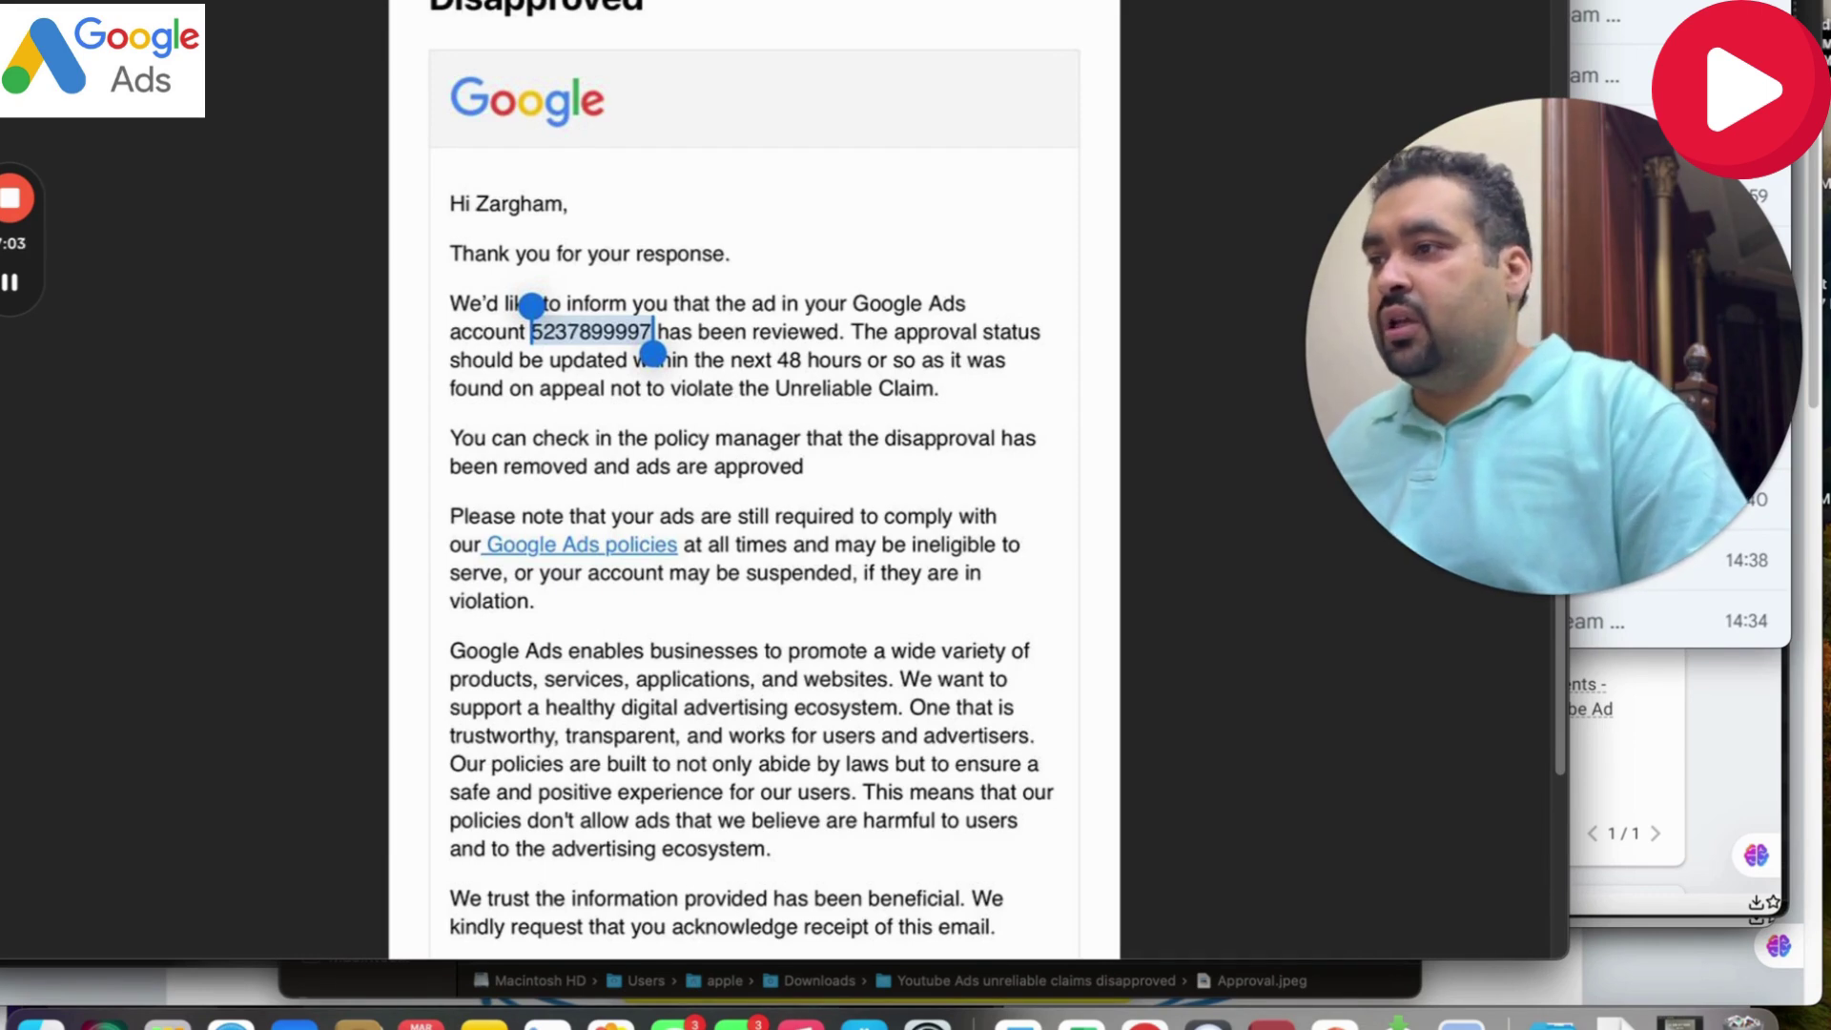
{"action": "key", "text": "space"}
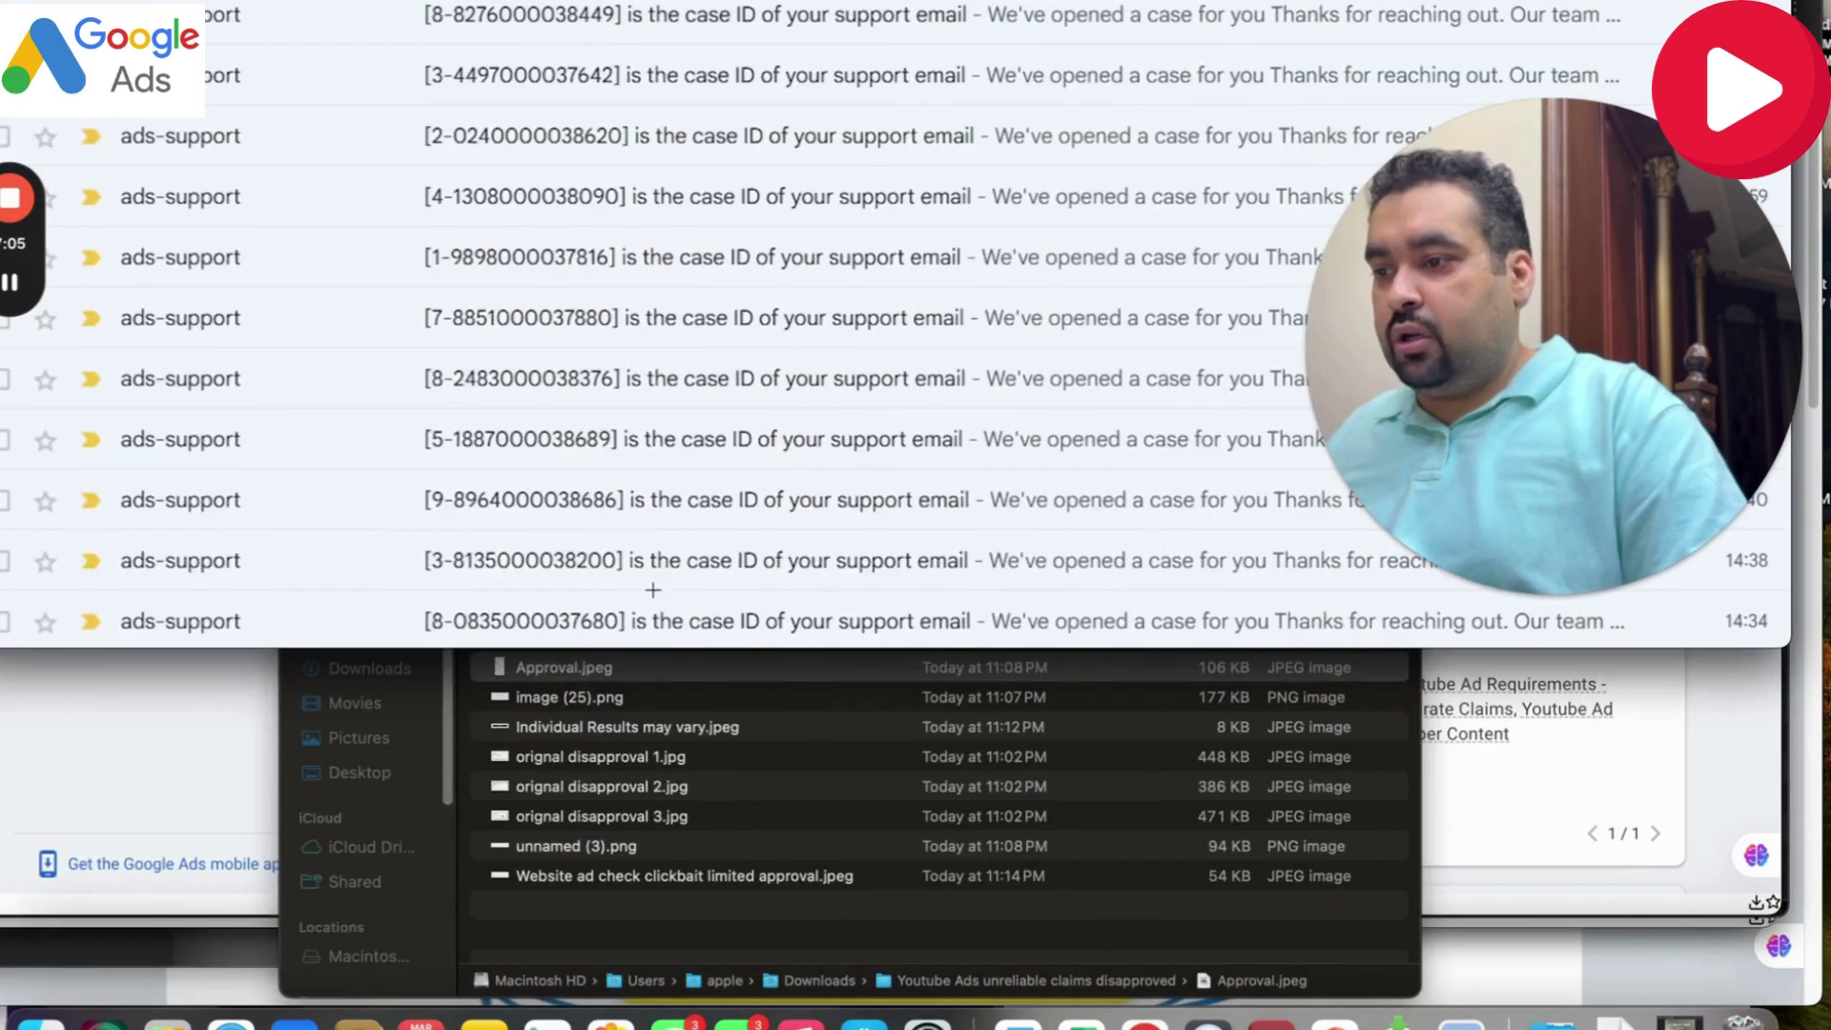
Compare the account number in Approval.jpeg with the one shown in orignal disapproval 1.jpg.
{"action": "left_click", "coordinate": [592, 667]}
{"action": "key", "text": "space"}
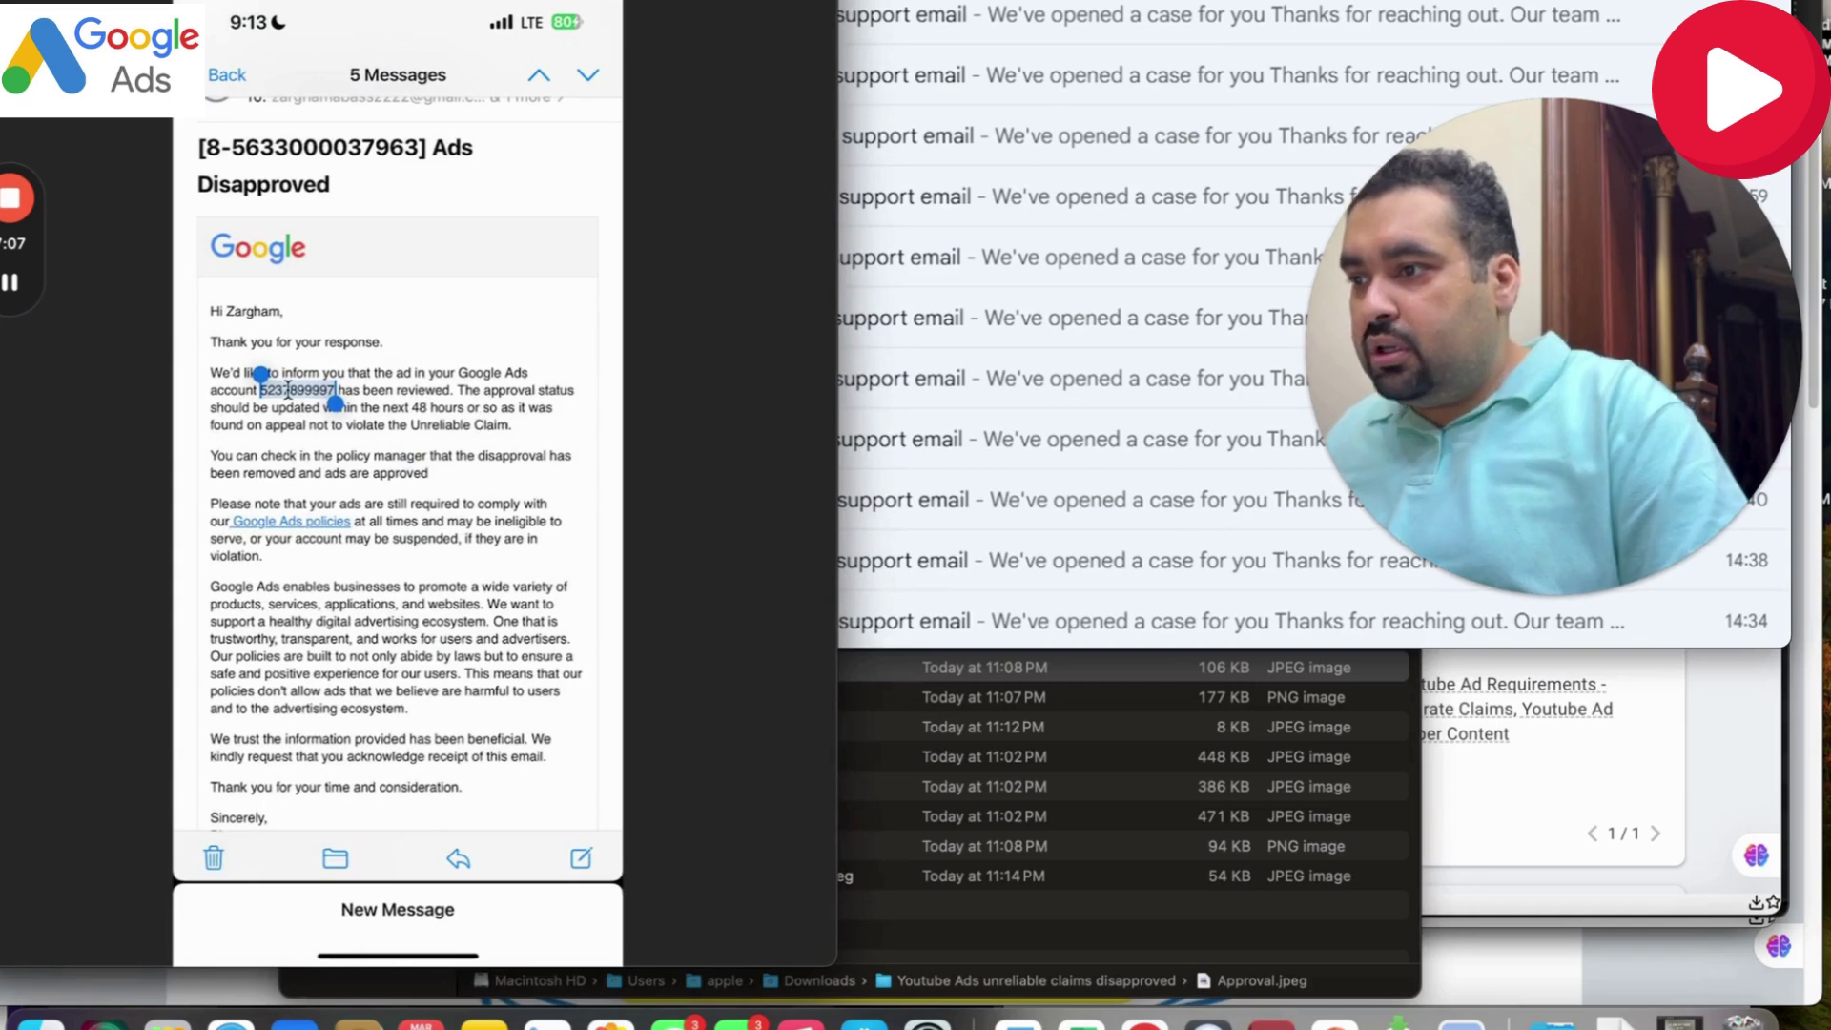
{"action": "left_click", "coordinate": [954, 944]}
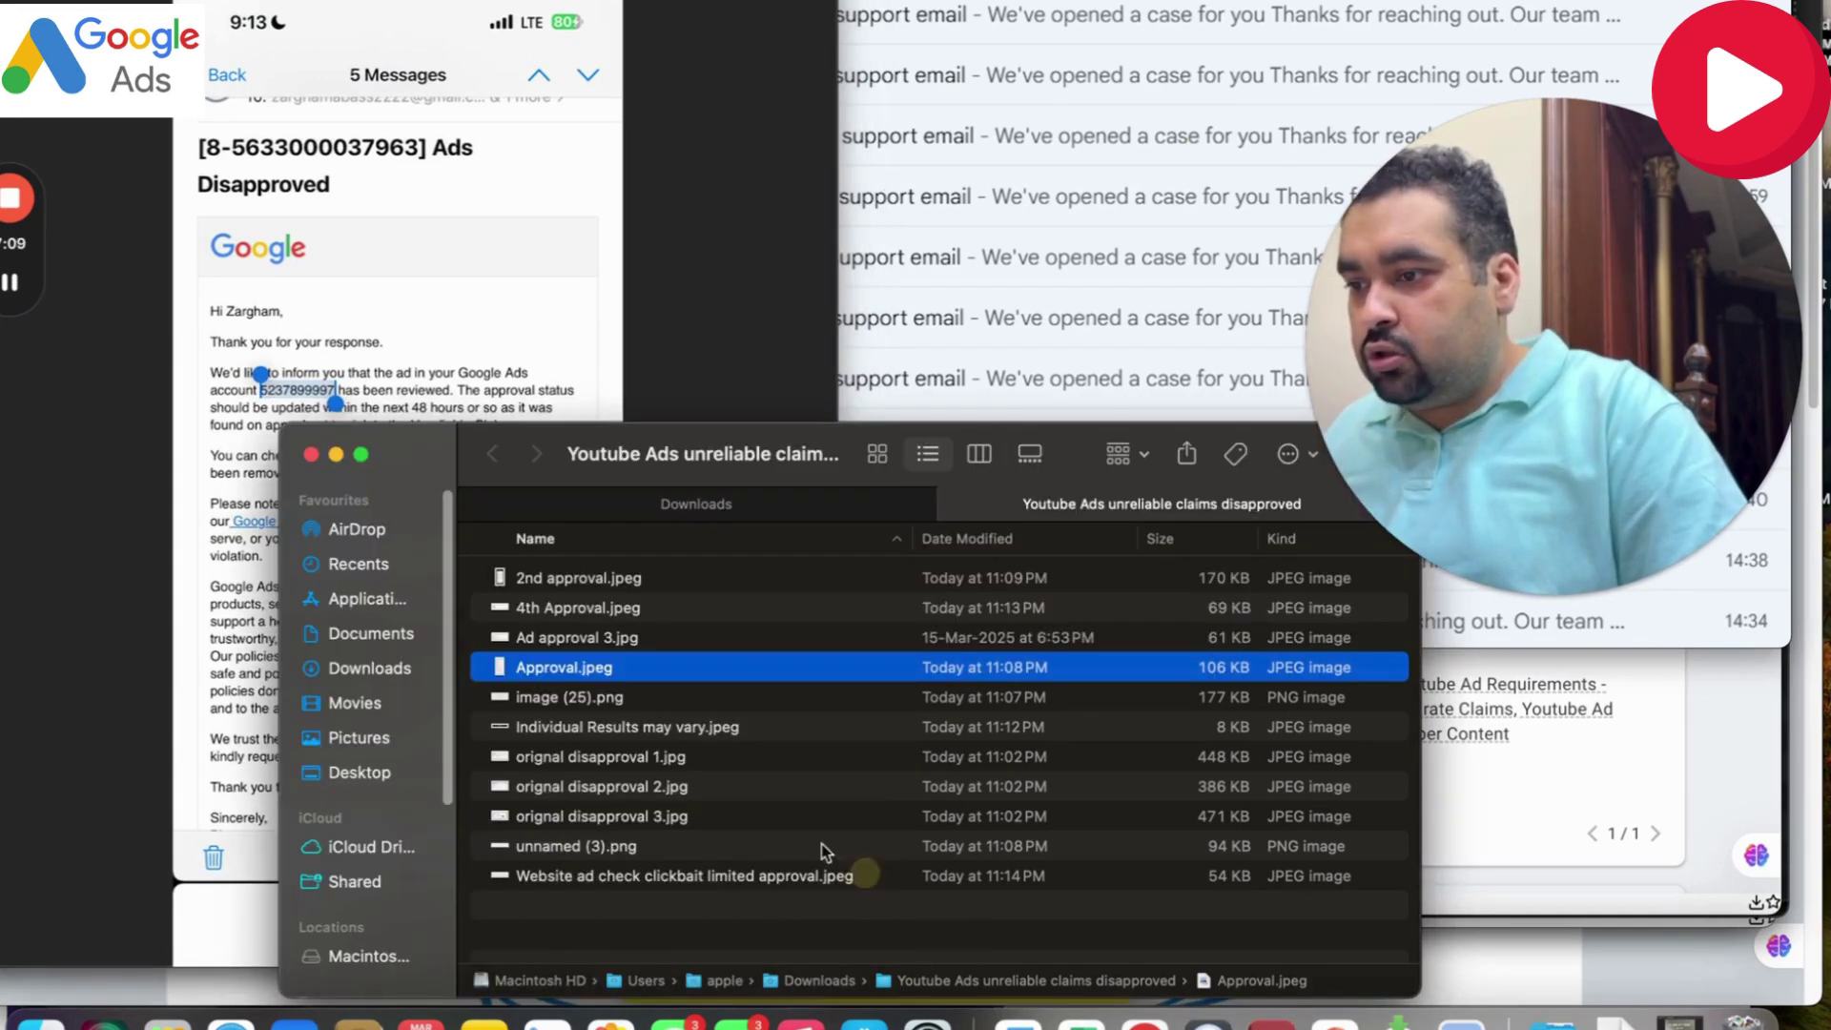
{"action": "left_click", "coordinate": [611, 748]}
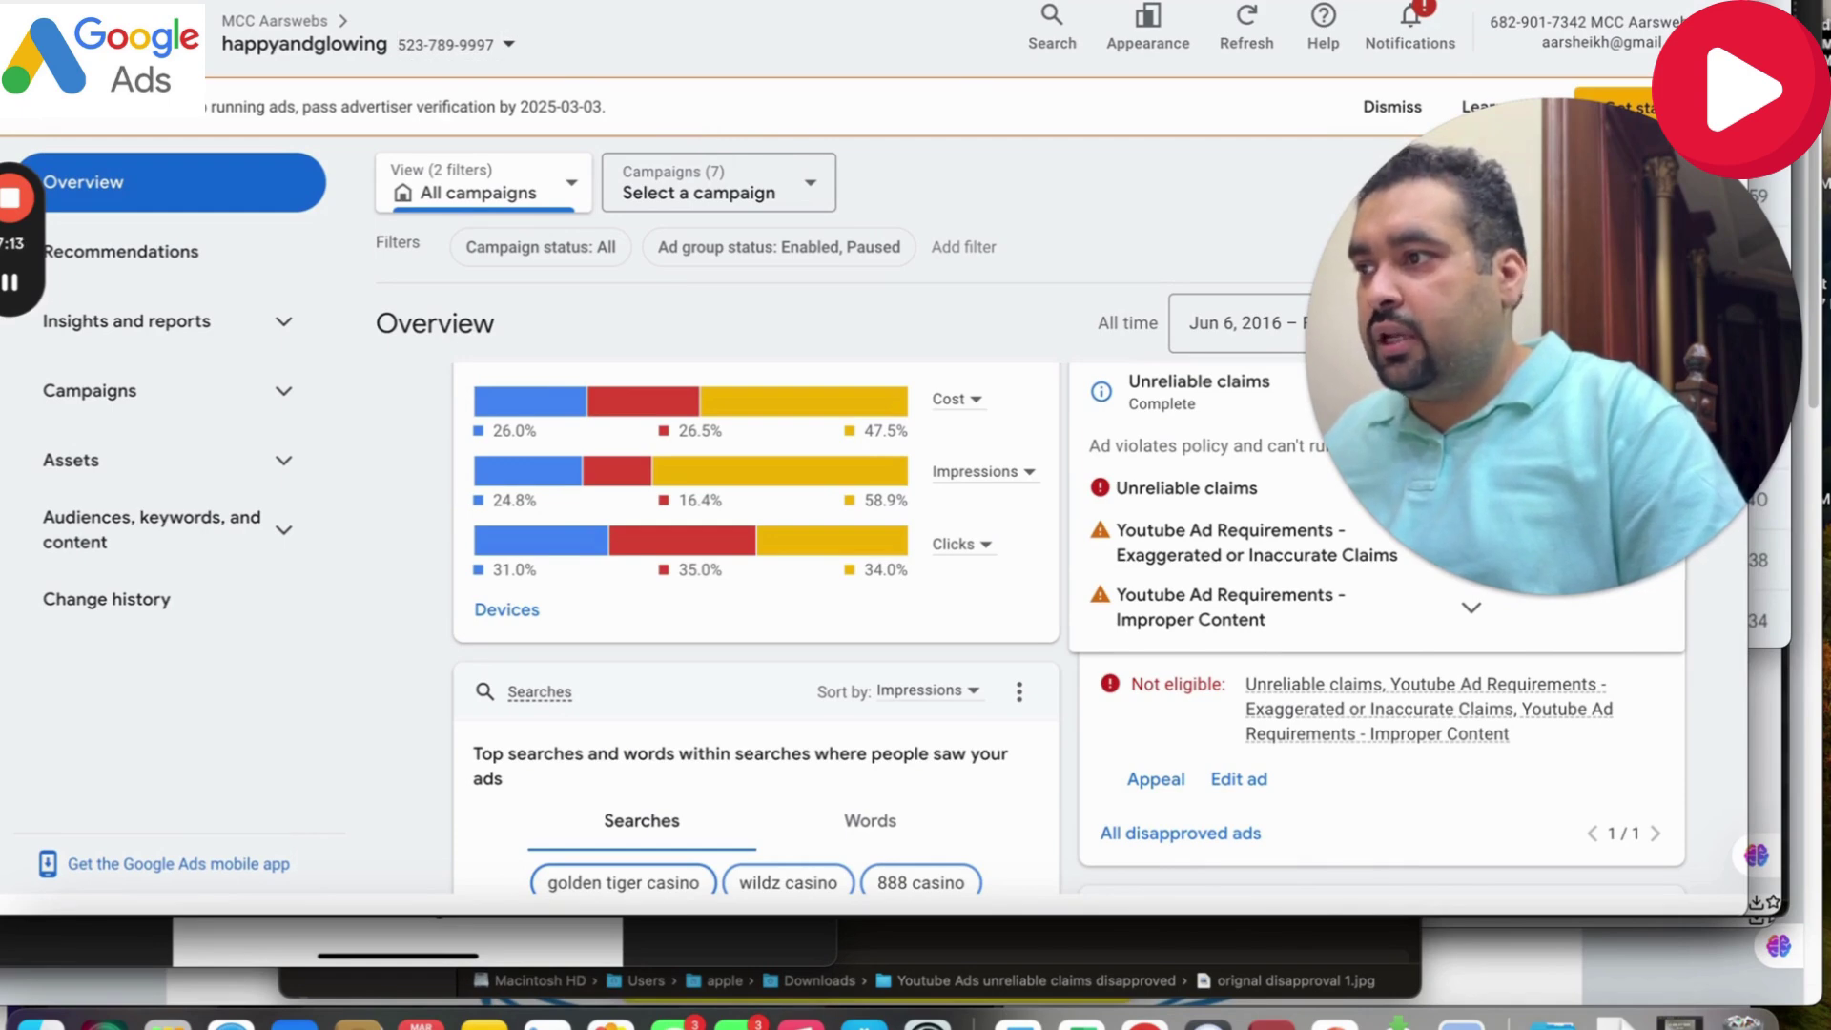
{"action": "key", "text": "space"}
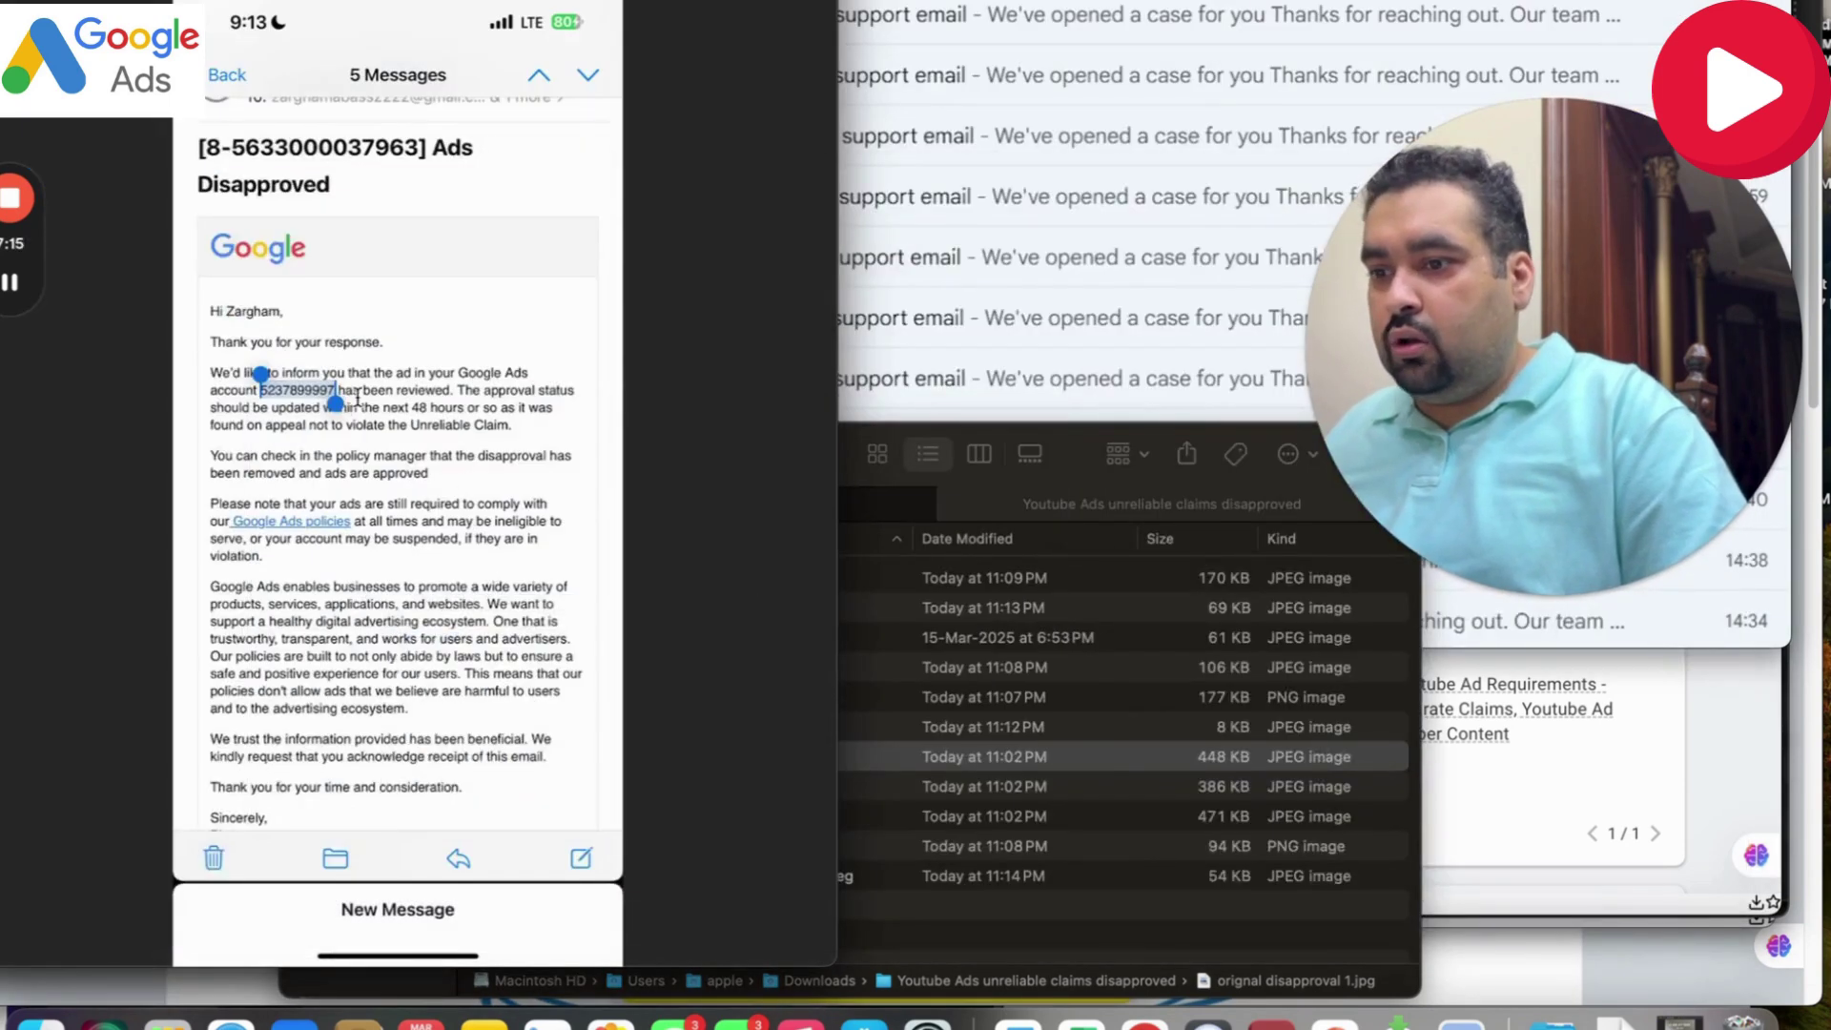
{"action": "left_click", "coordinate": [874, 727]}
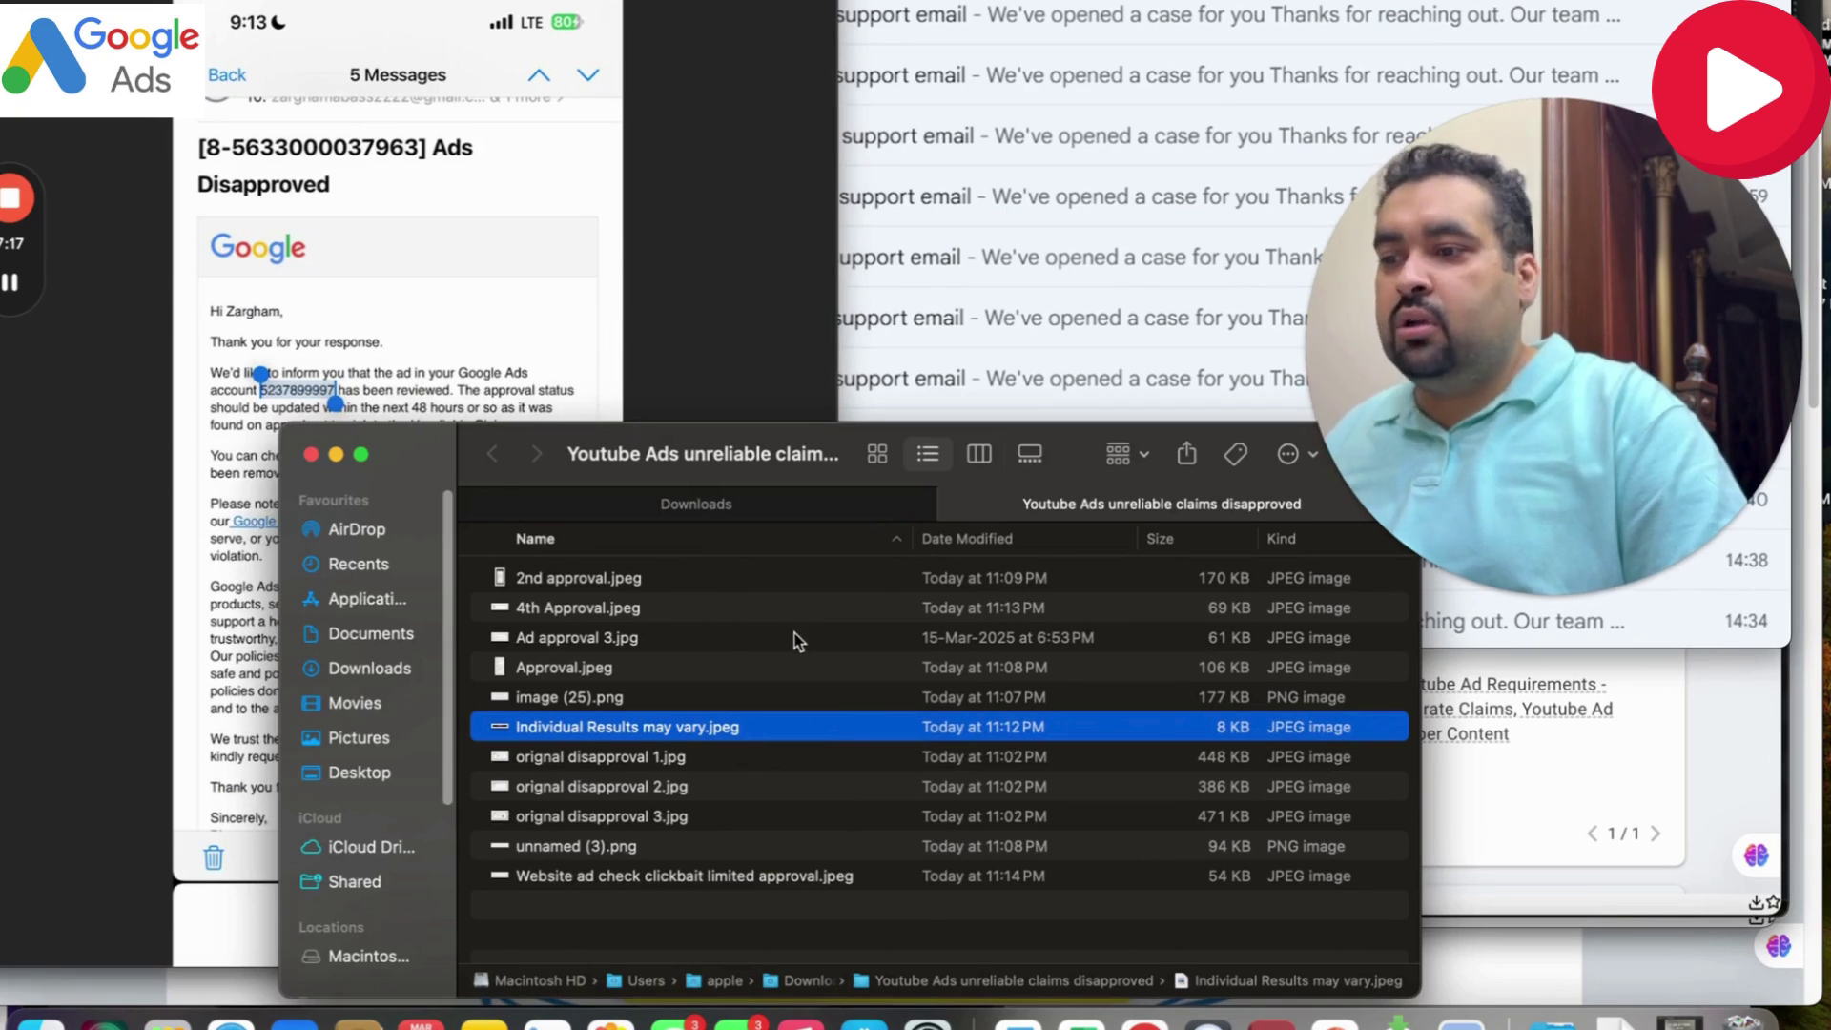
Preview 2nd approval.jpeg in an enlarged window and read the support team's reply about the disapproved ads.
{"action": "left_click", "coordinate": [779, 581]}
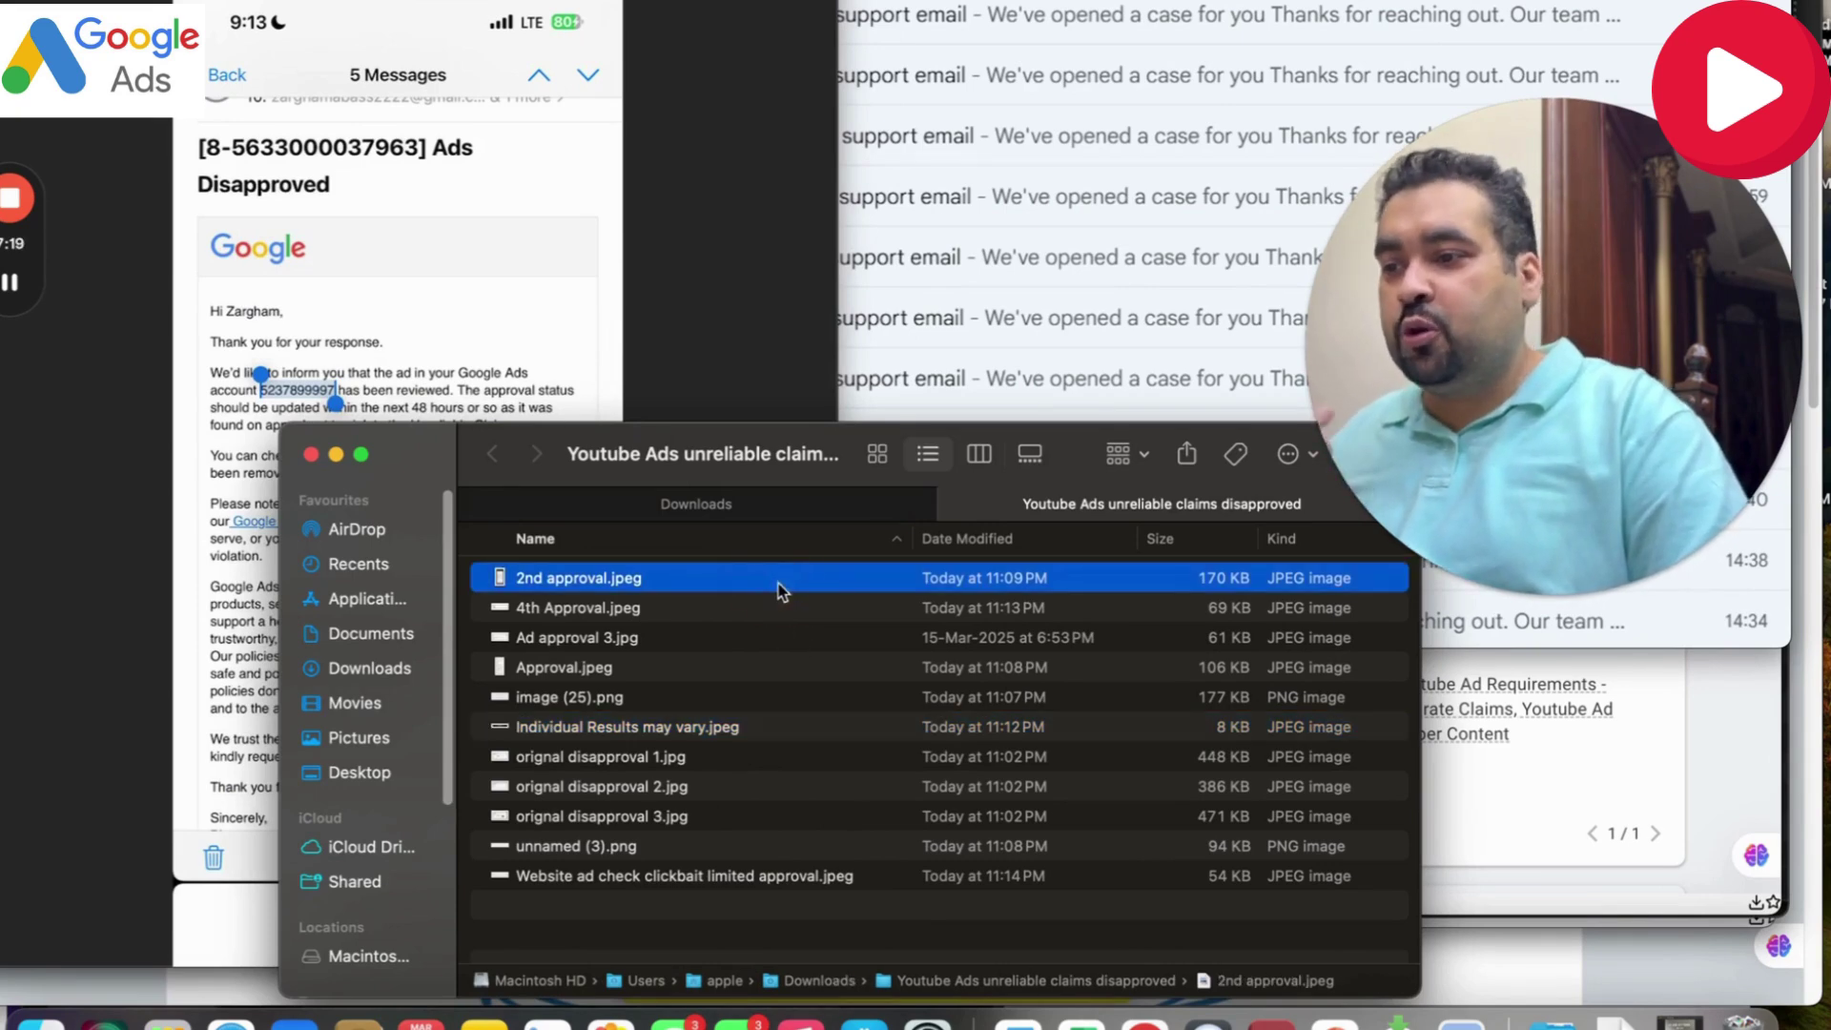
{"action": "key", "text": "space"}
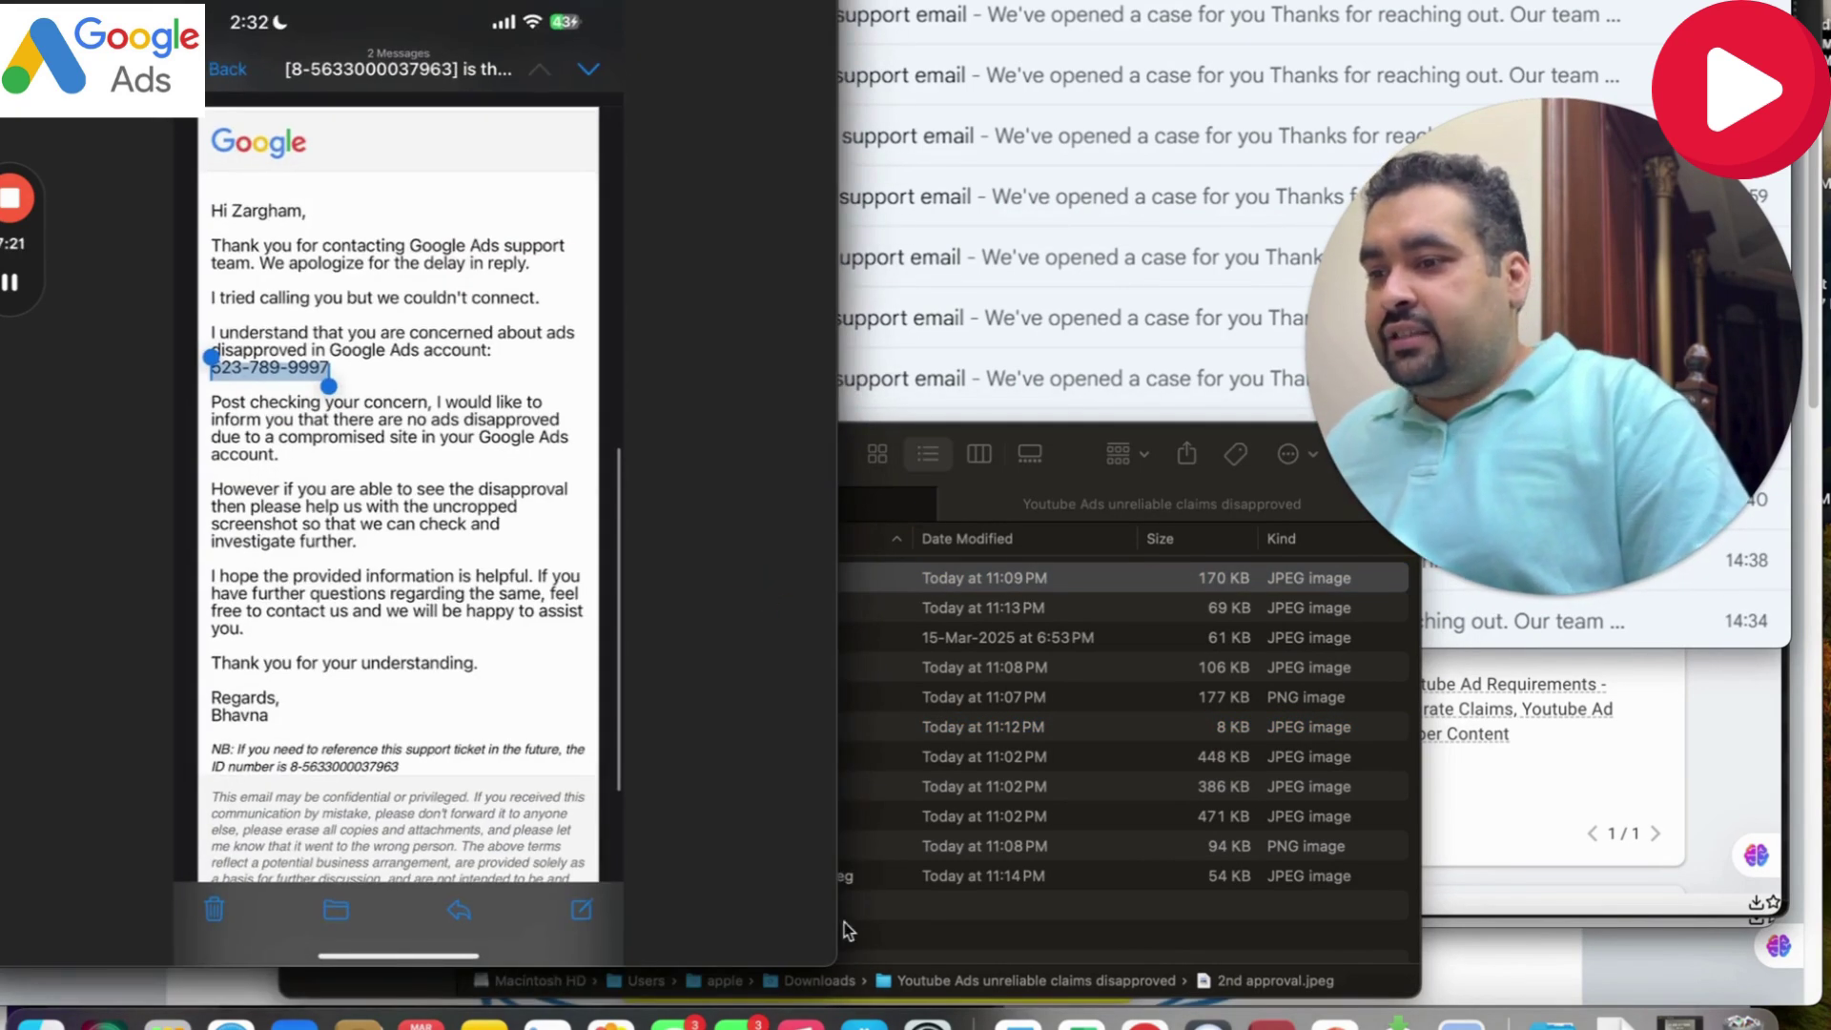
{"action": "left_click_drag", "start_coordinate": [831, 958], "coordinate": [1134, 987]}
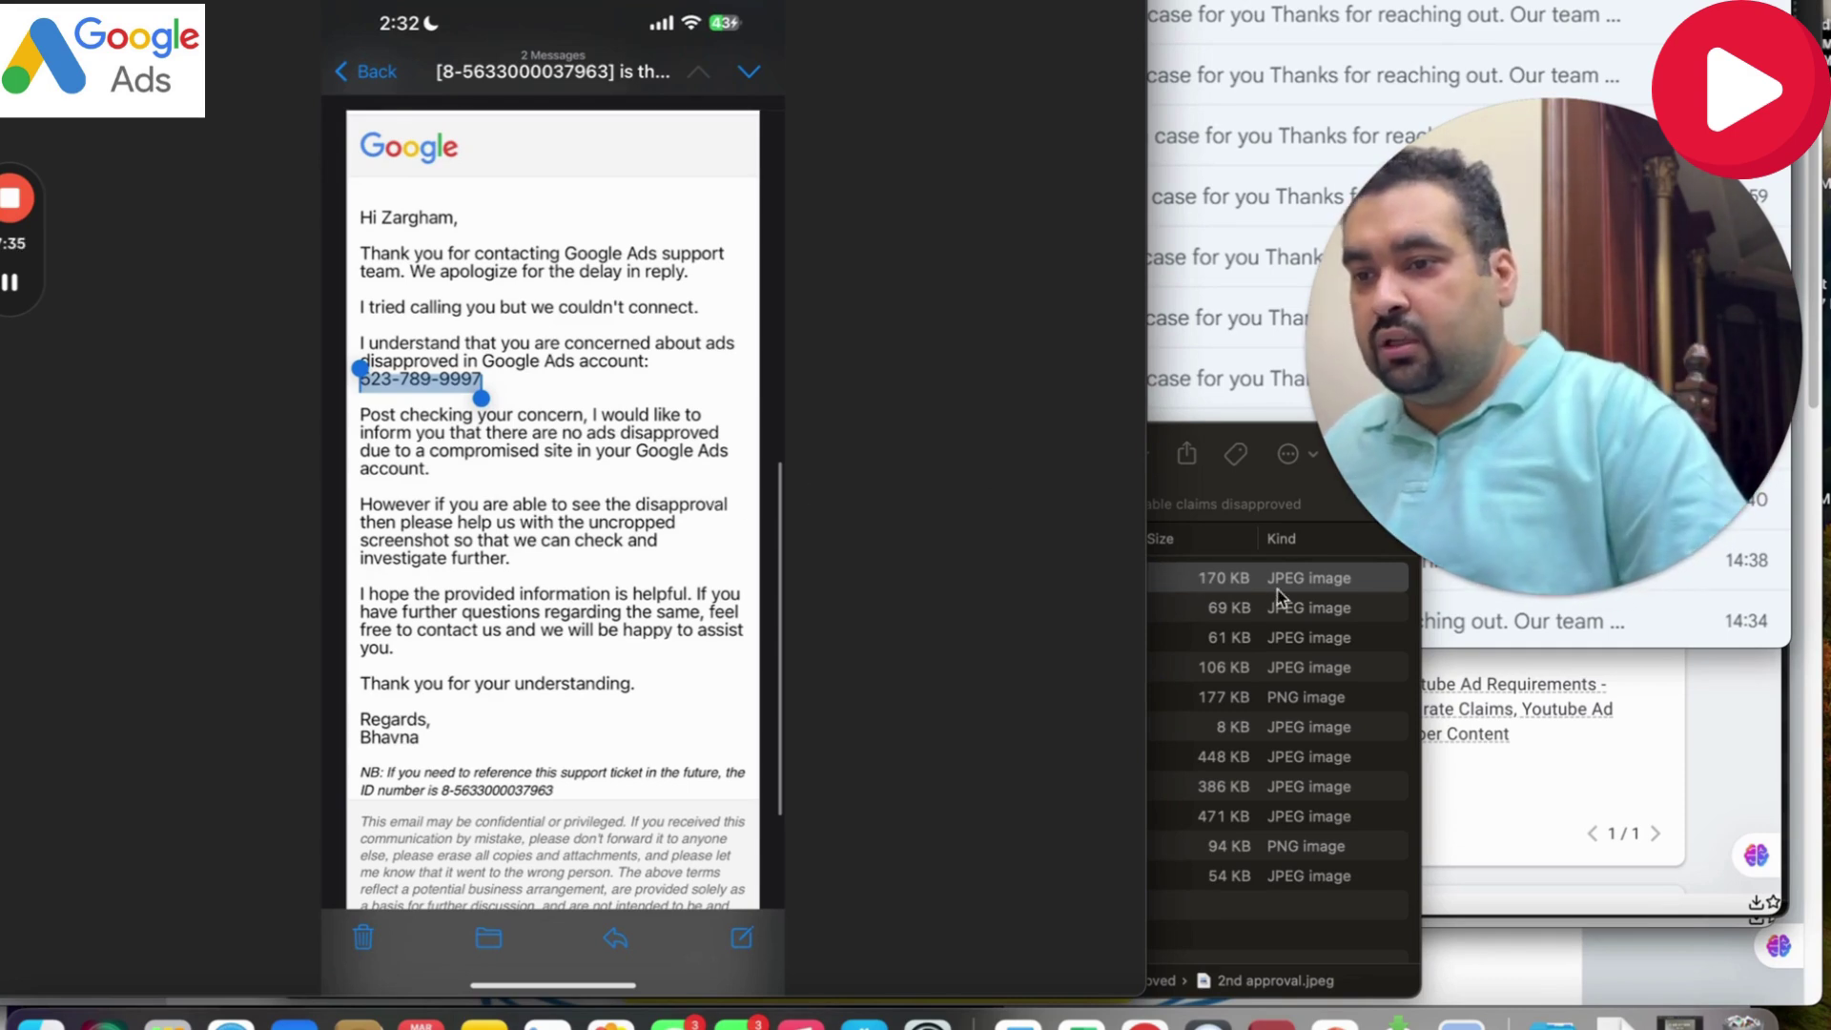
{"action": "left_click", "coordinate": [1227, 579]}
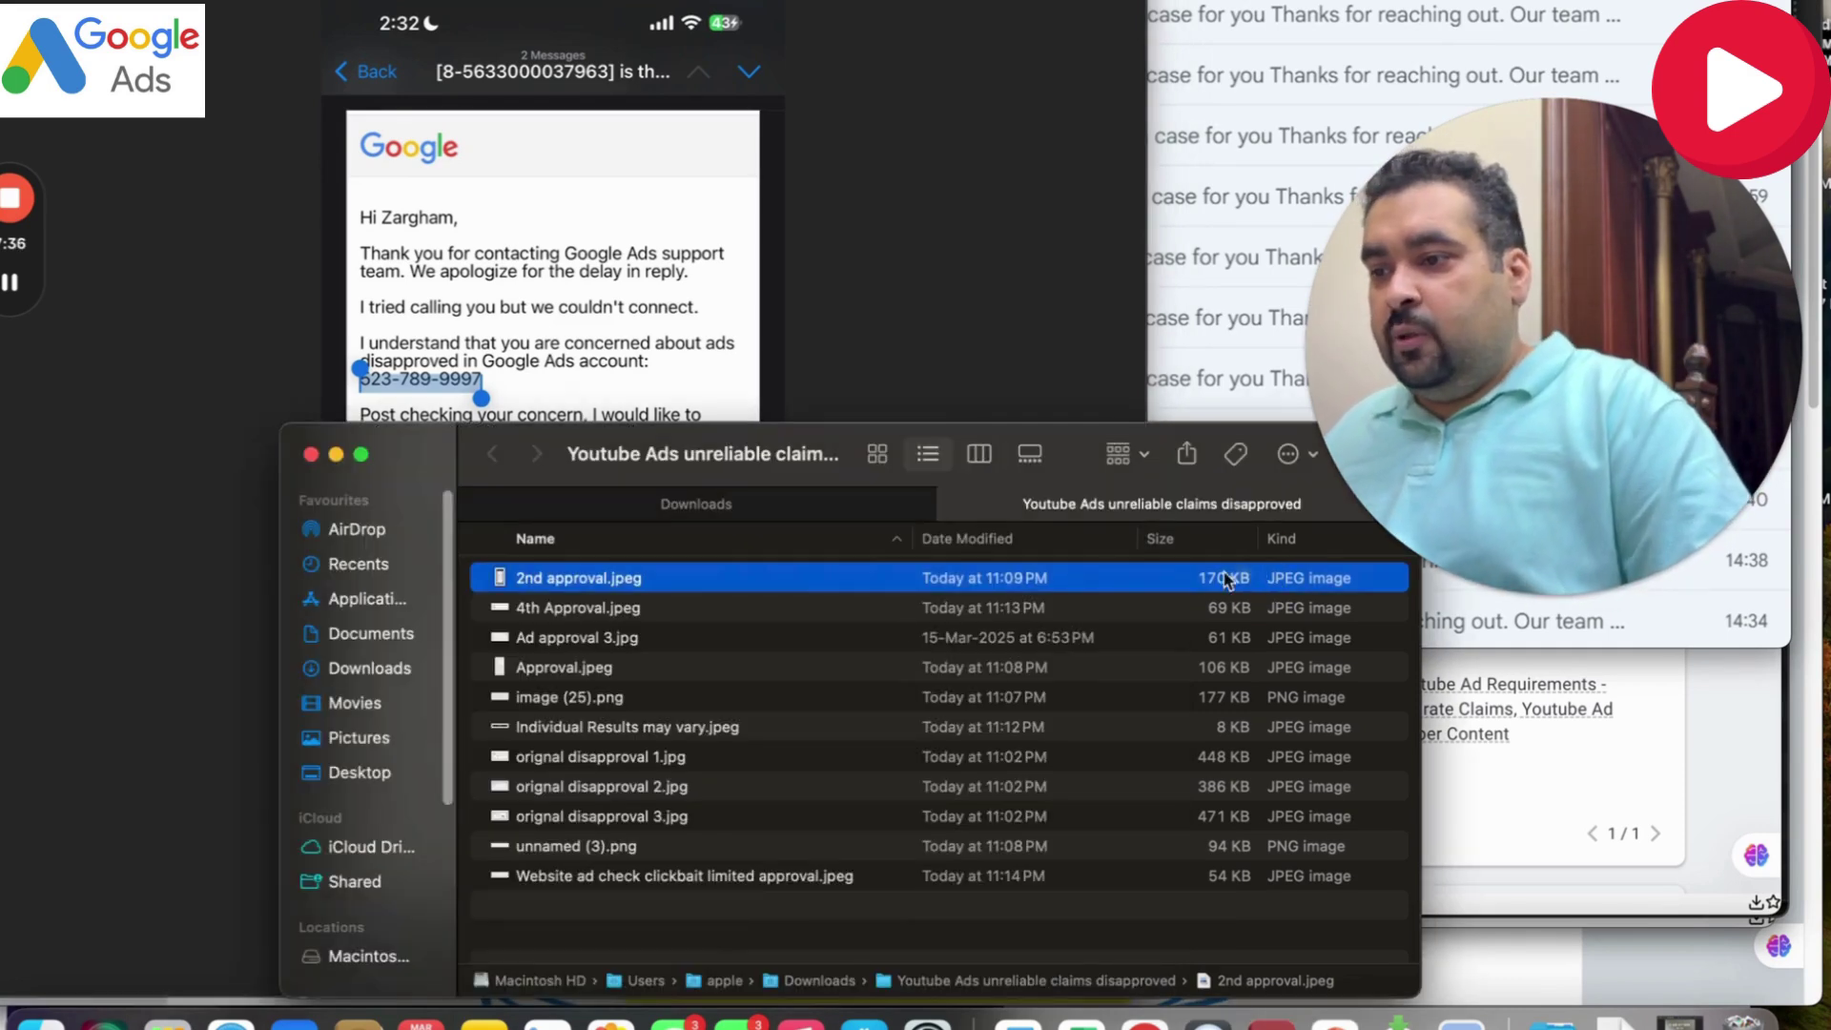
View Ad approval 3.jpg enlarged and examine the video ad's status in the Ads table.
{"action": "left_click", "coordinate": [783, 650]}
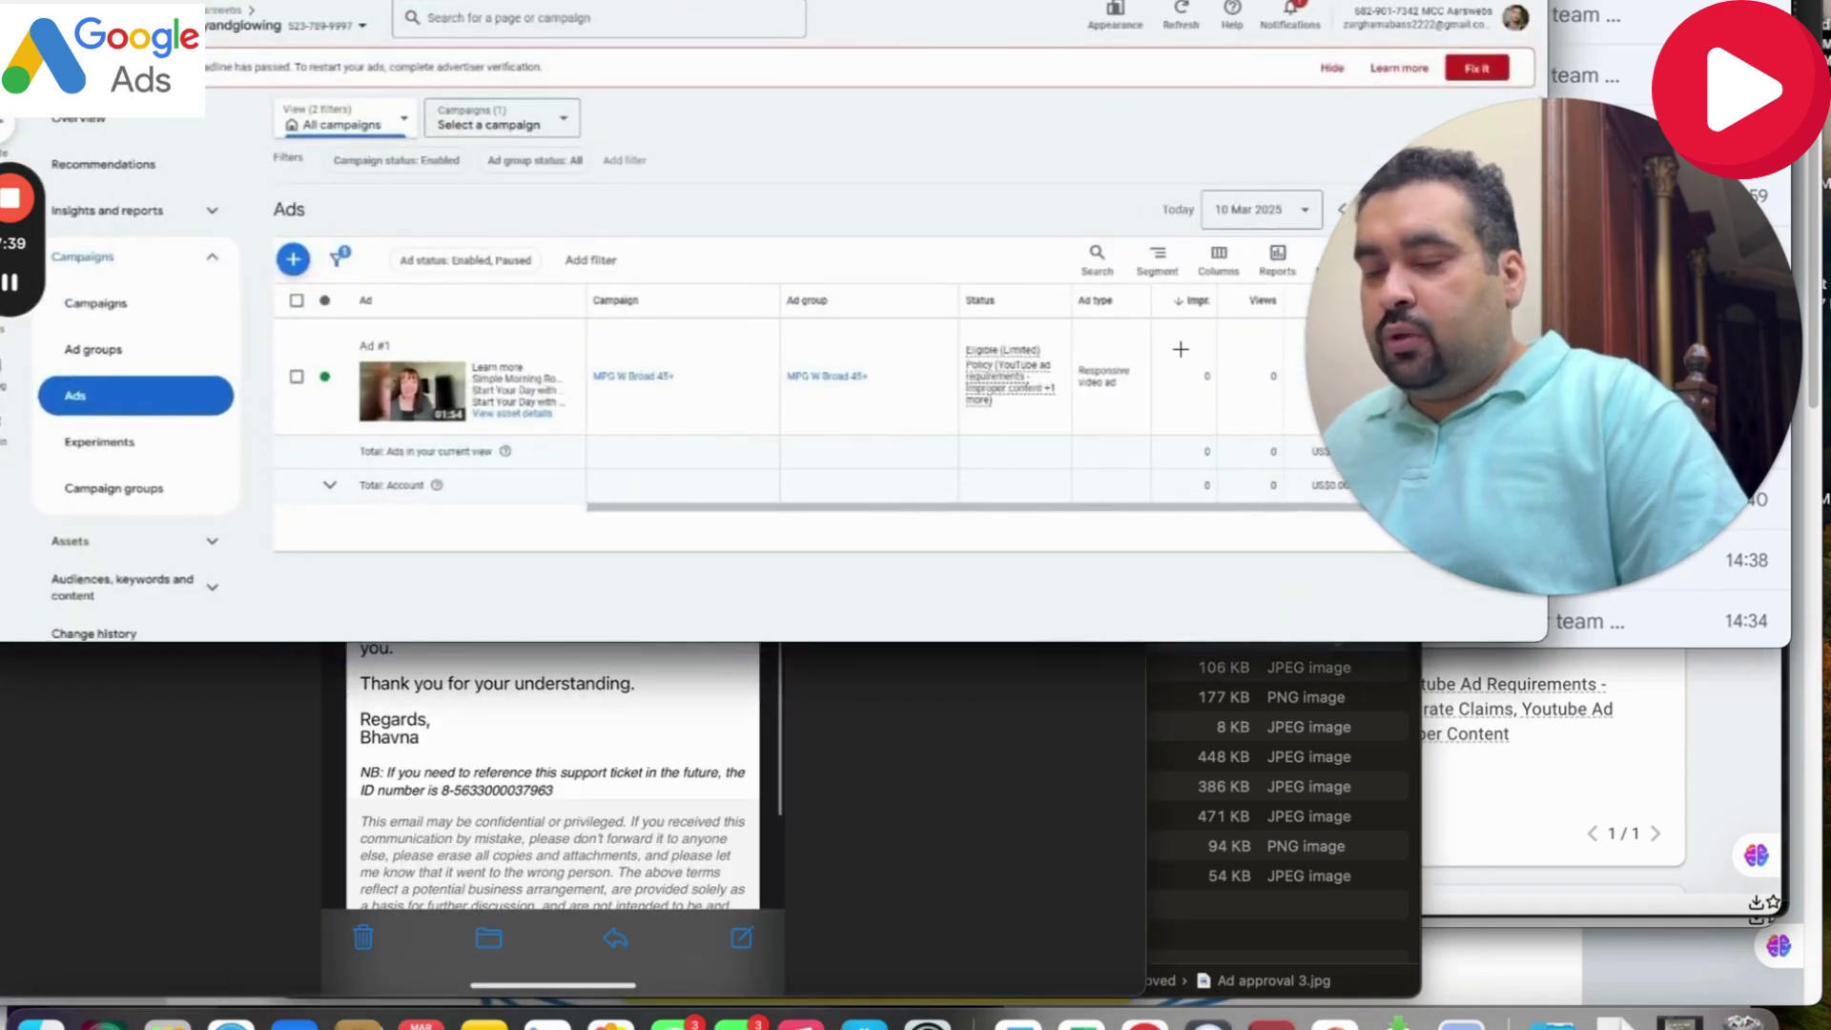
{"action": "left_click_drag", "start_coordinate": [1095, 642], "coordinate": [1111, 777]}
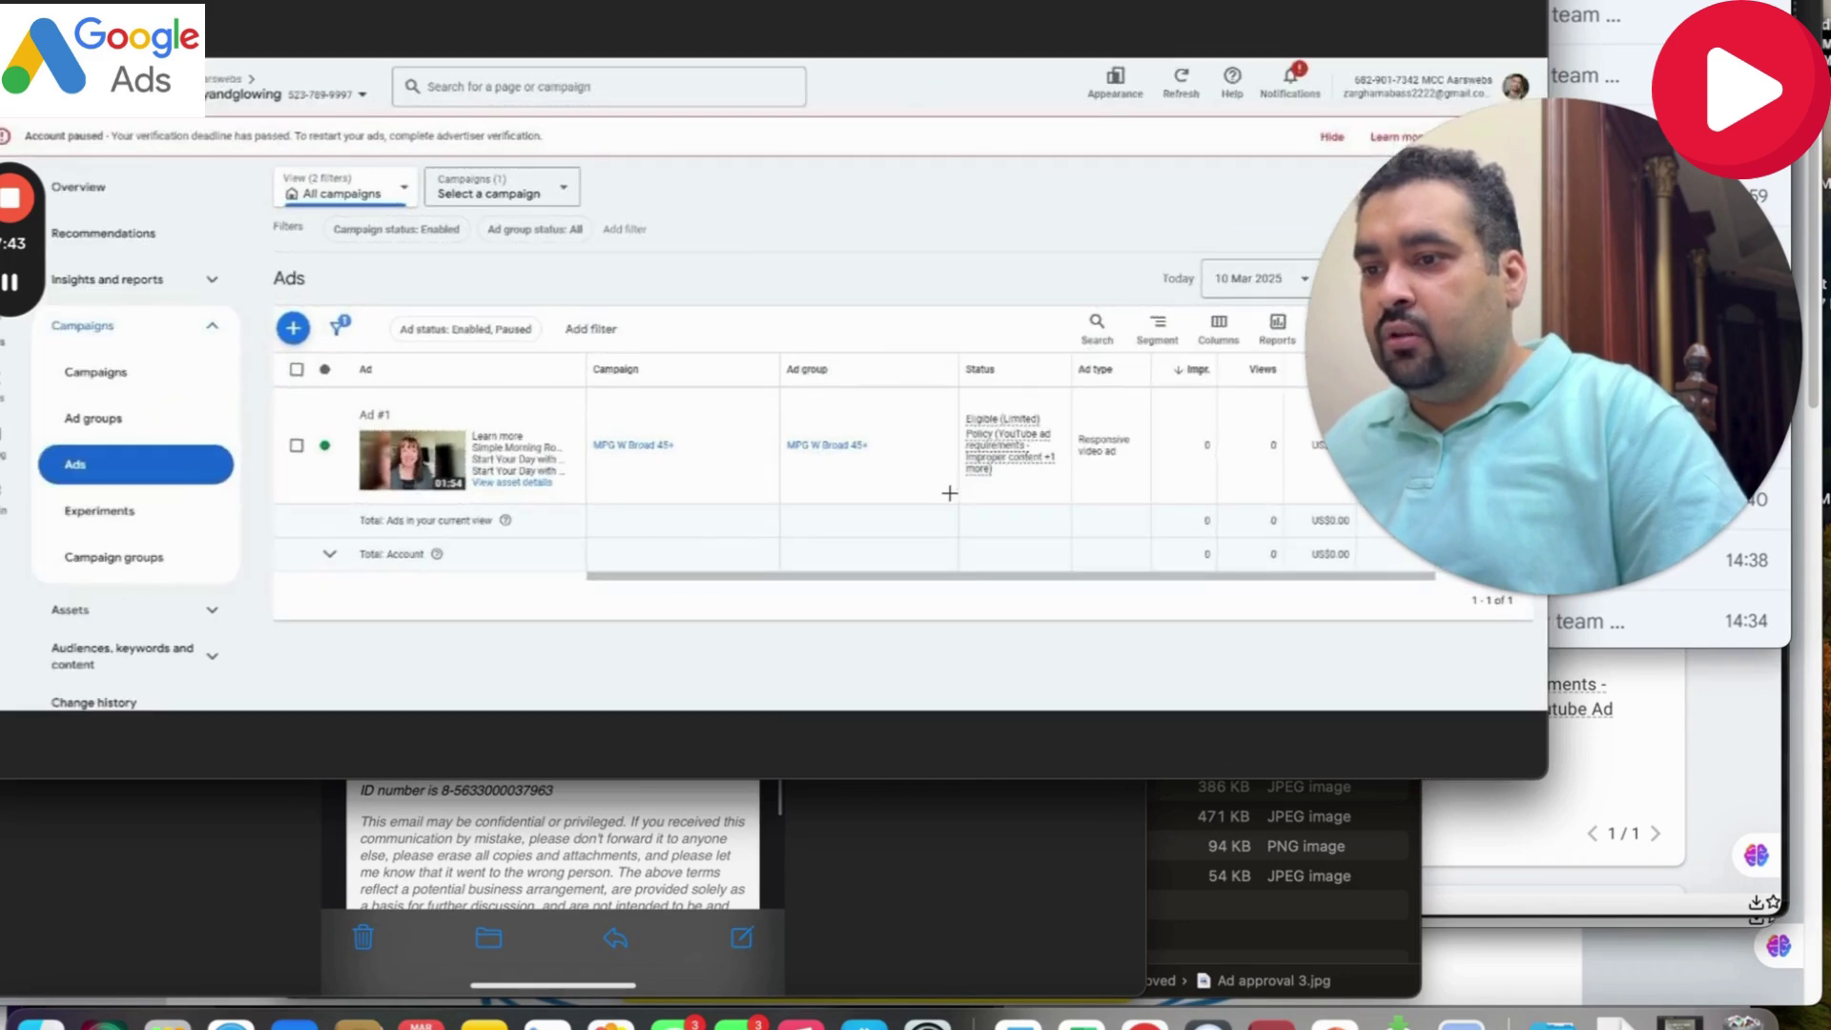
{"action": "scroll", "coordinate": [994, 683], "scroll_direction": "up", "scroll_amount": 3}
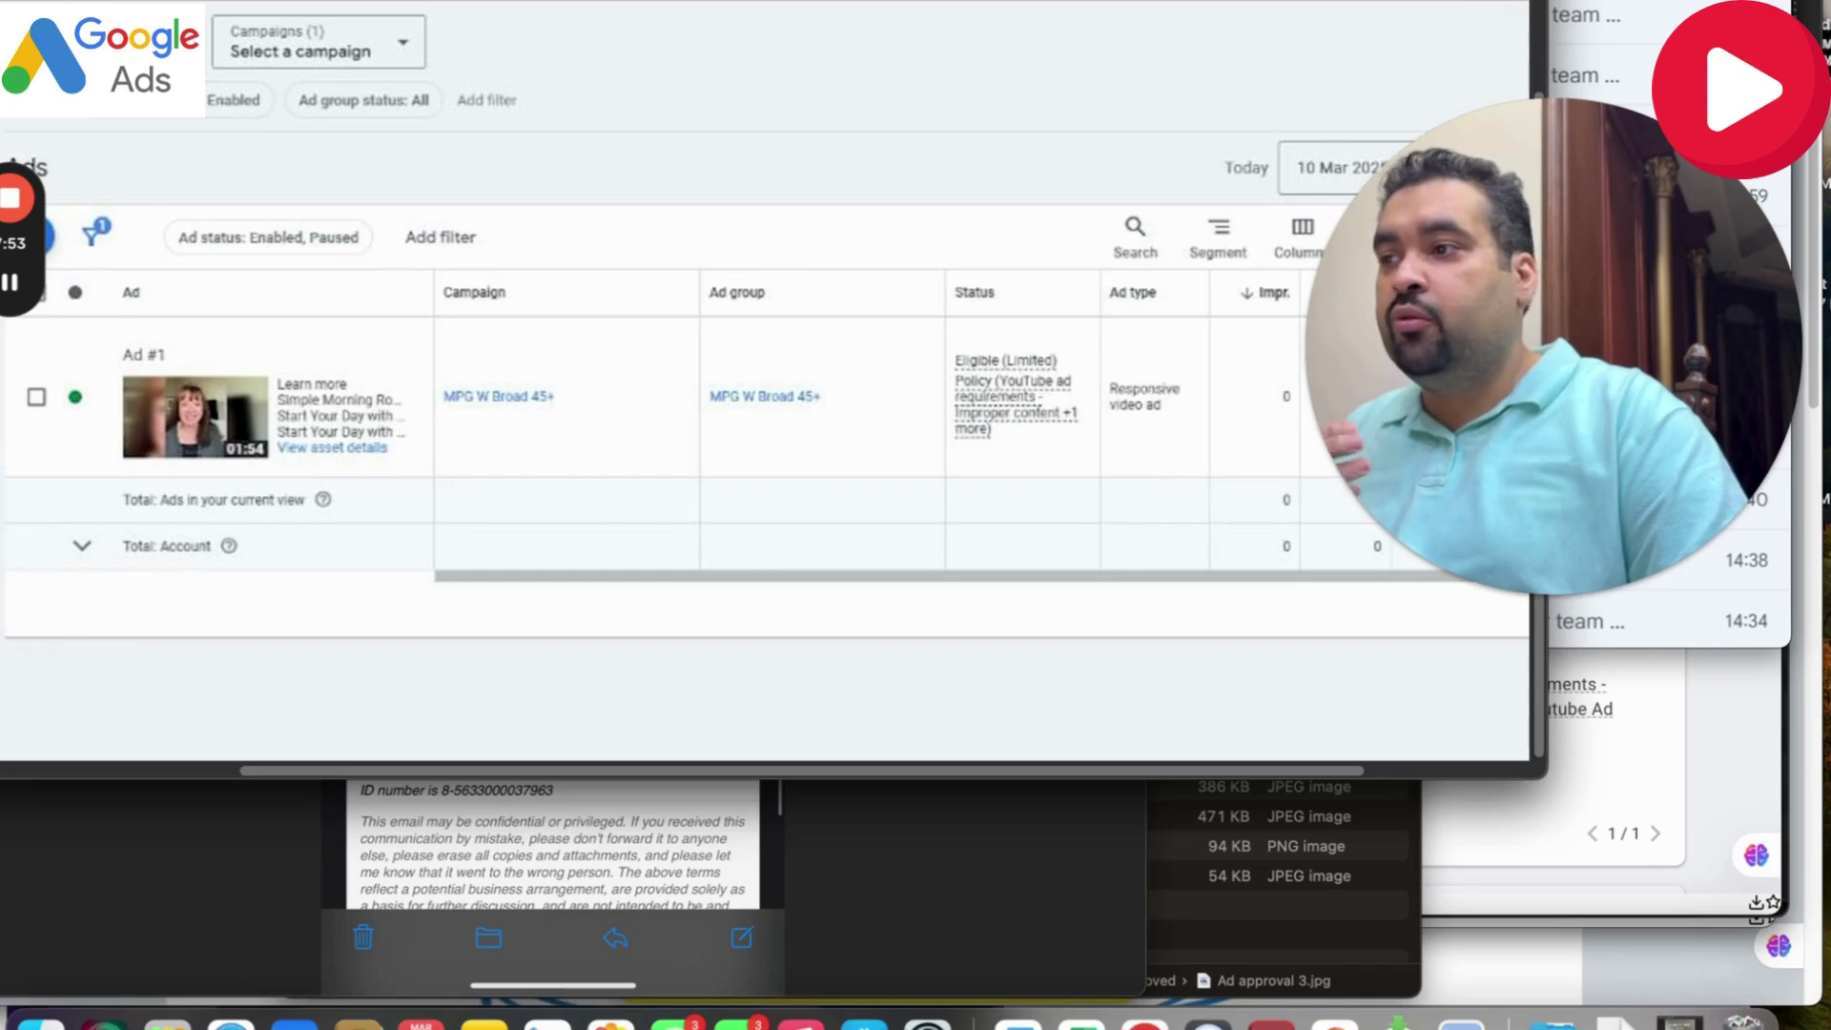
{"action": "key", "text": "super+Tab"}
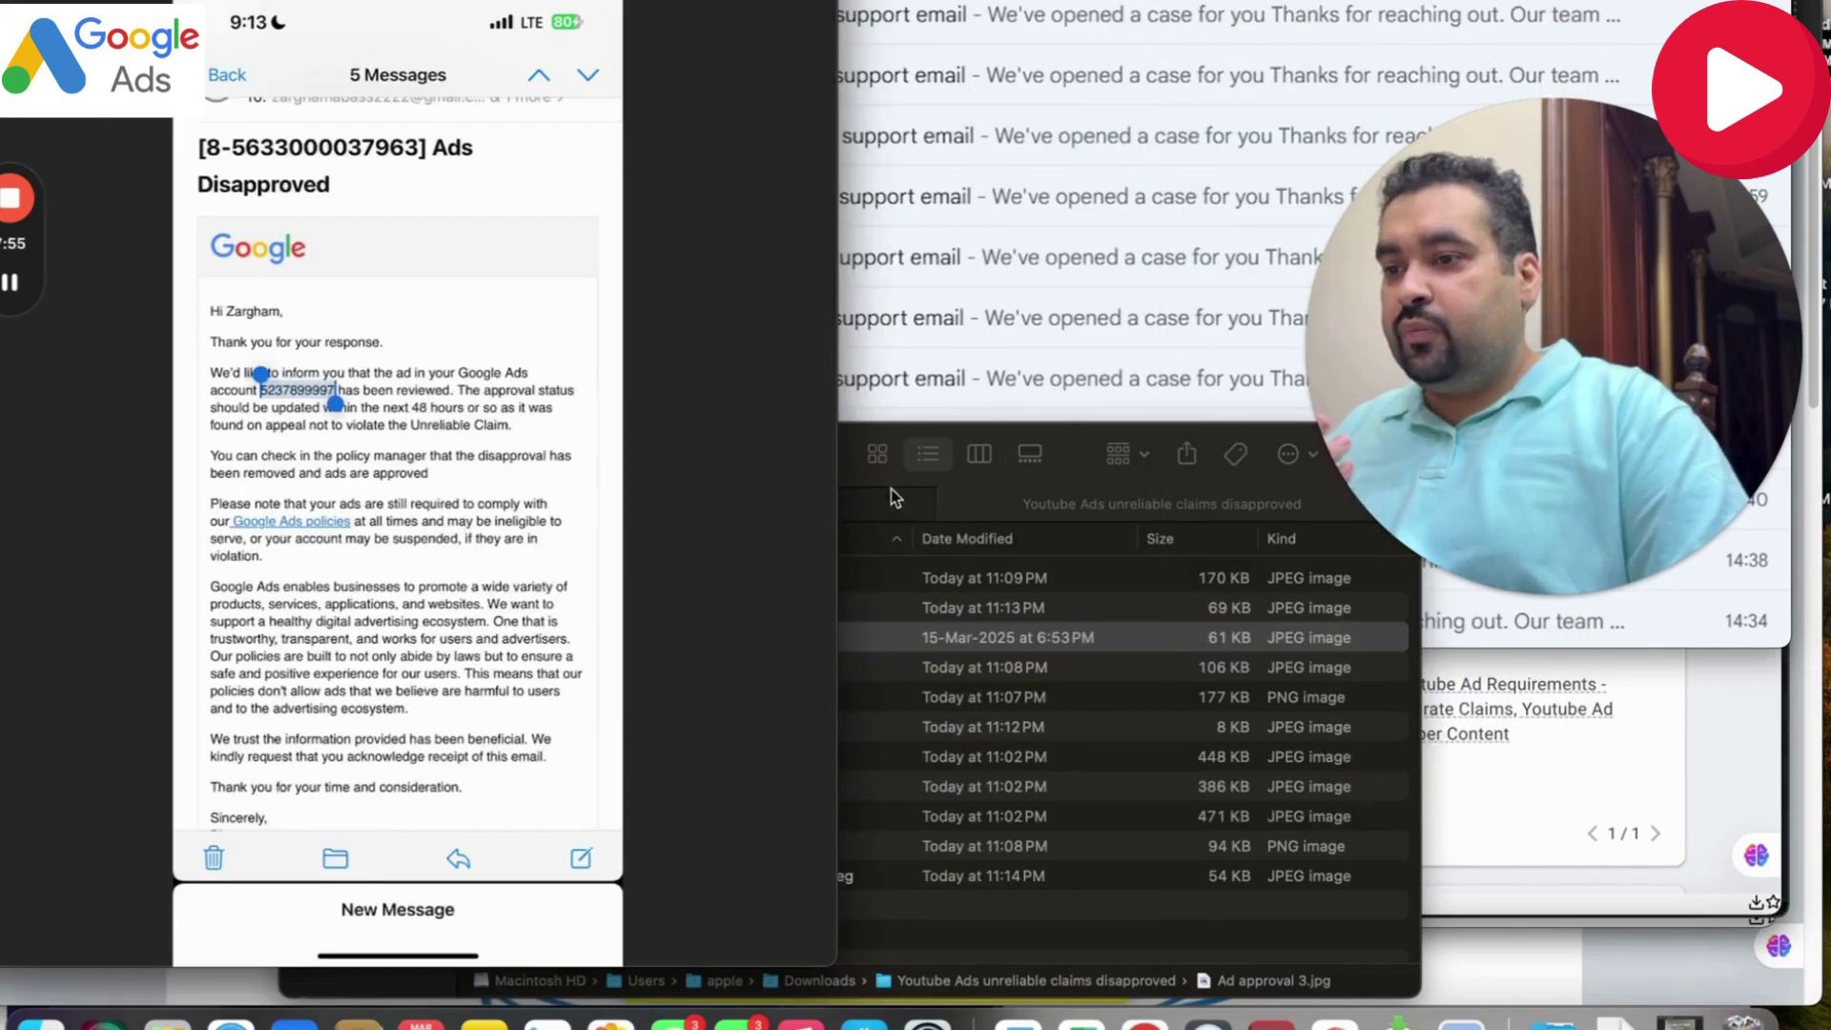
Return to the Youtube Ads unreliable claims disapproved folder and view 4th Approval.jpeg to check the status of the two video ads.
{"action": "left_click", "coordinate": [891, 491]}
{"action": "left_click", "coordinate": [1013, 504]}
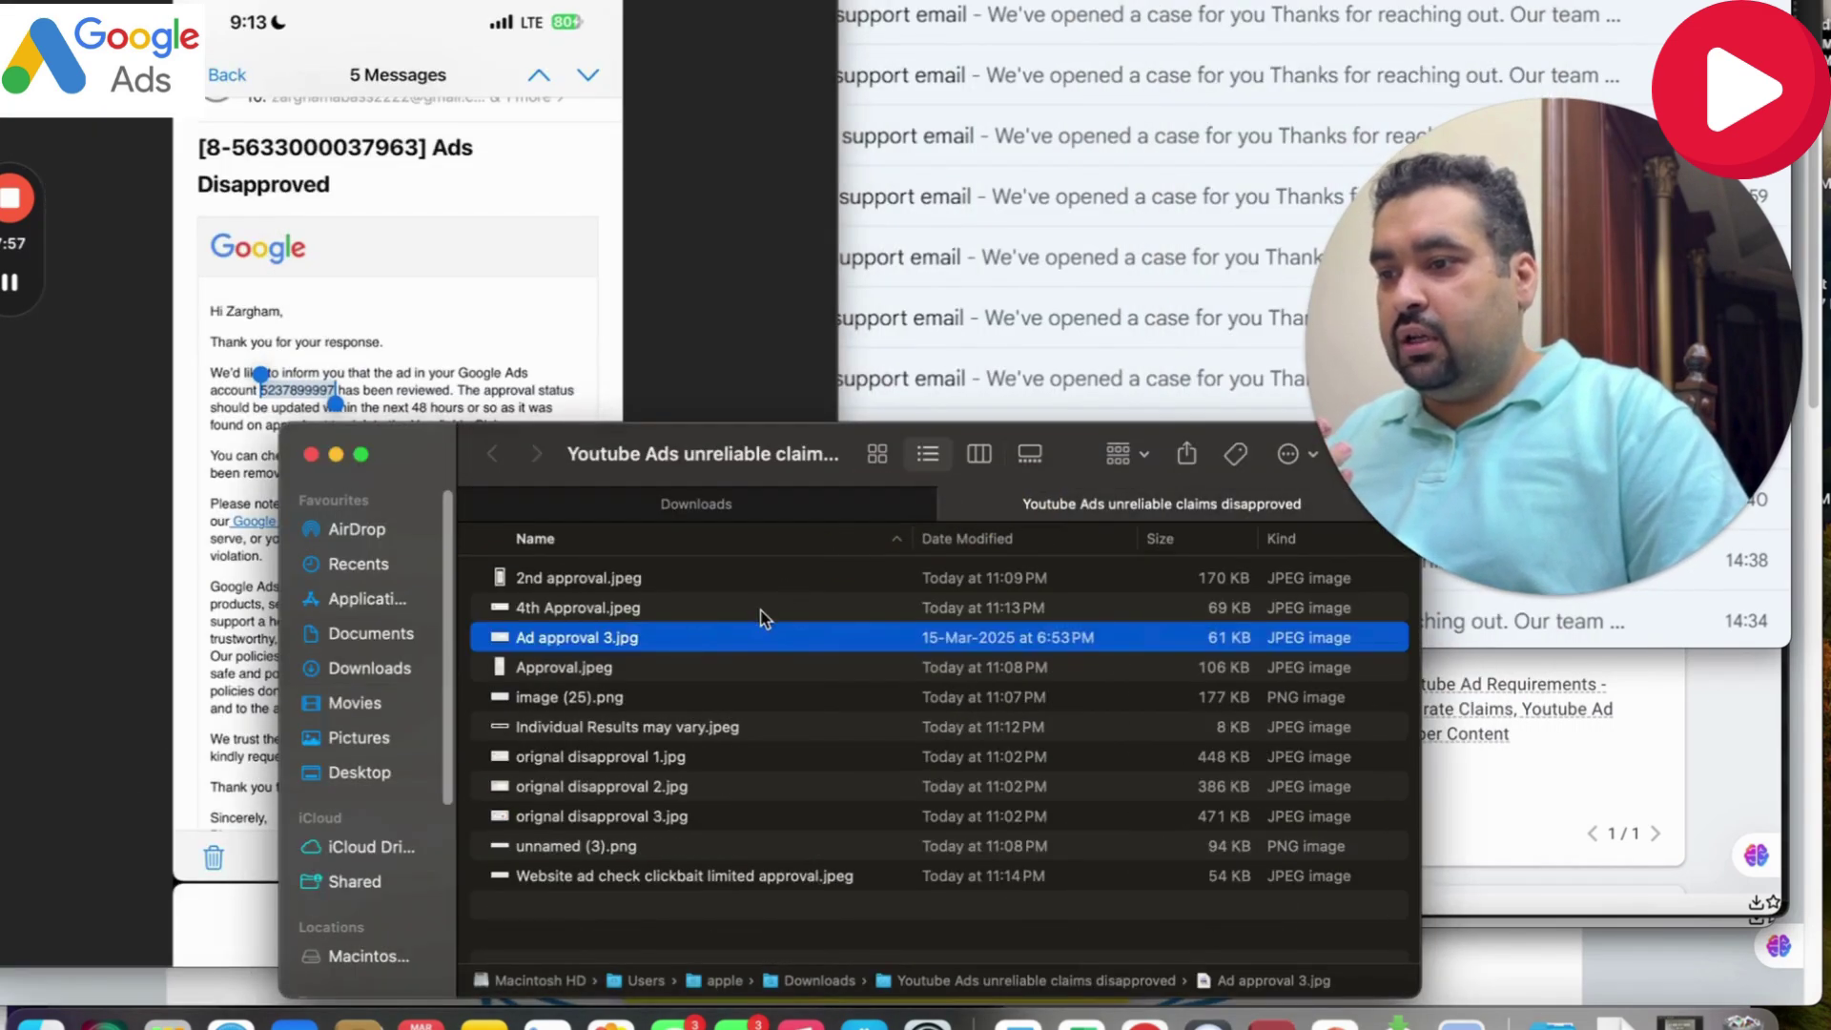
{"action": "left_click", "coordinate": [760, 607]}
{"action": "key", "text": "super+Tab"}
{"action": "key", "text": "super+Tab"}
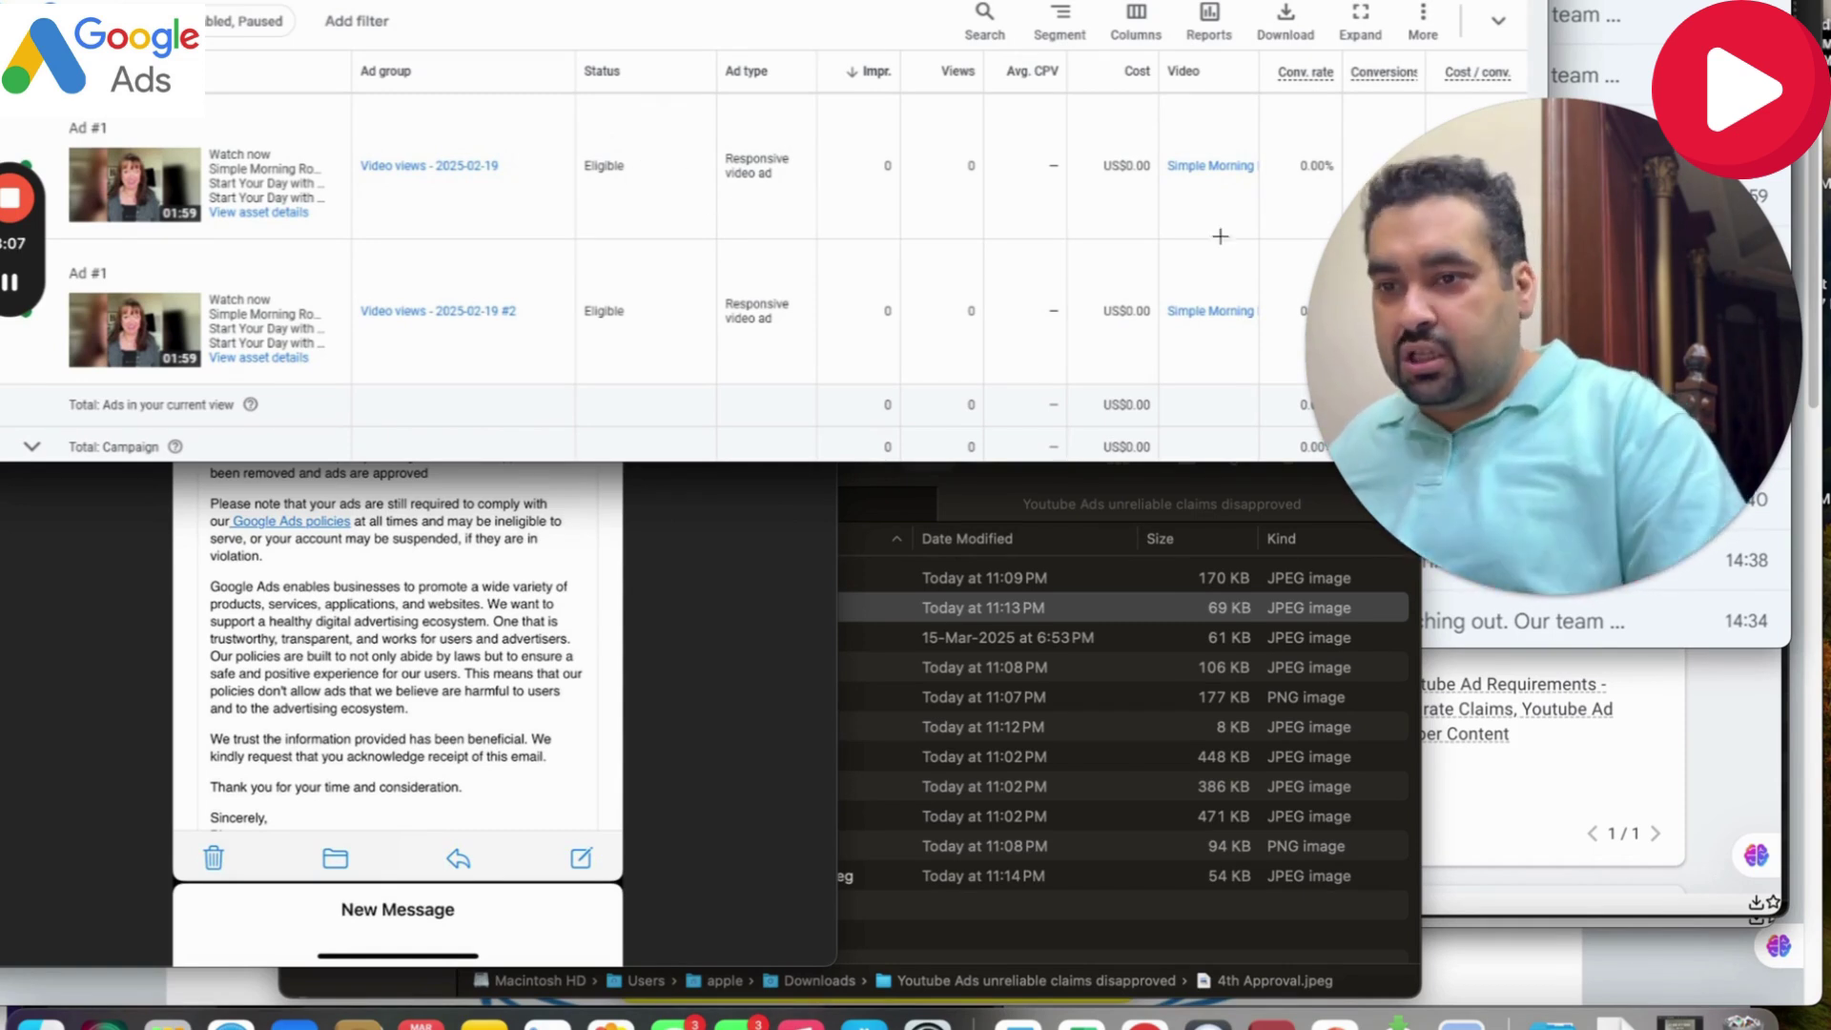
{"action": "left_click", "coordinate": [1580, 609]}
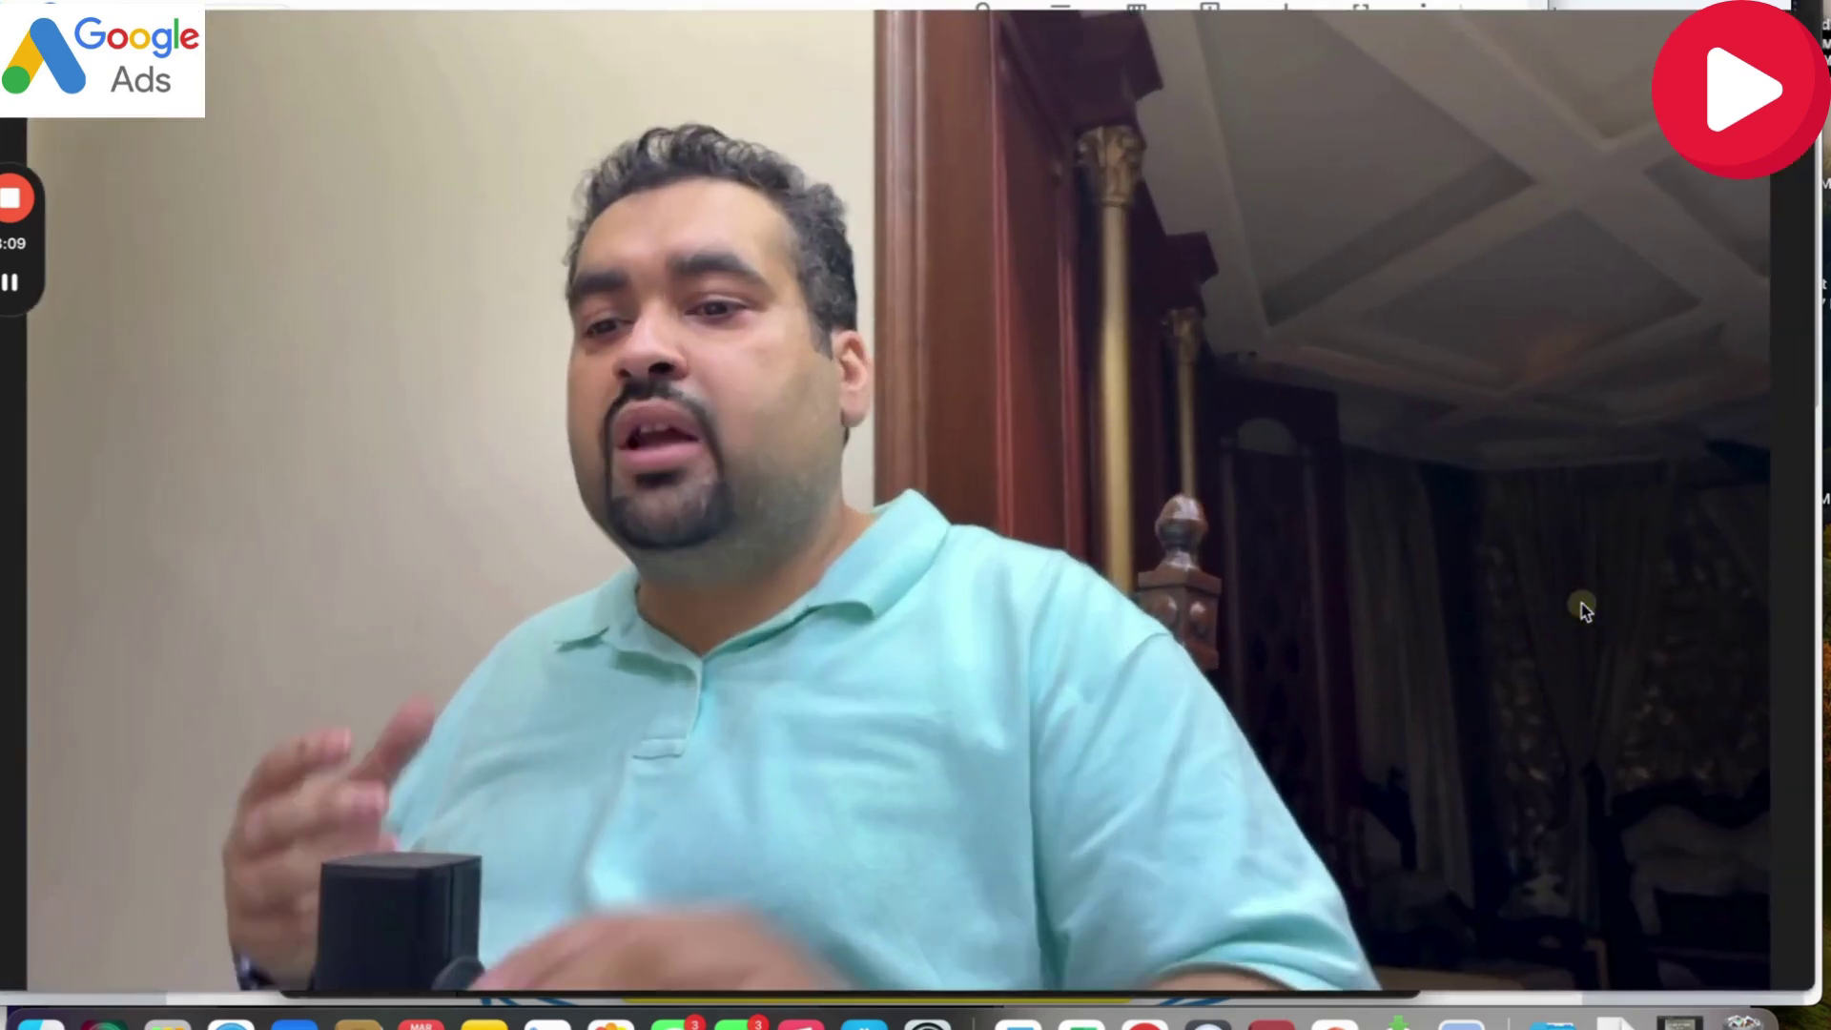